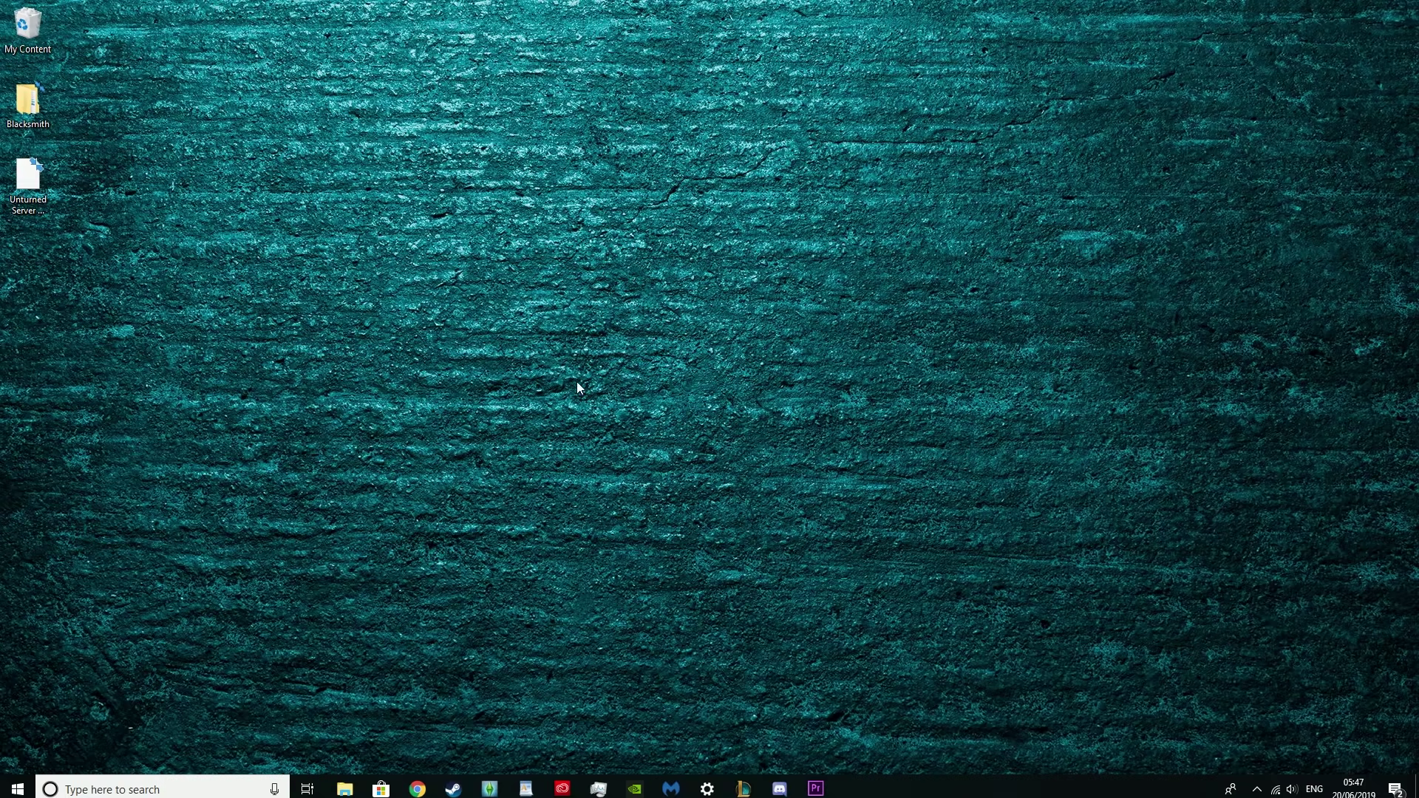
Switch to Steam, search the game library for Unturned, and locate it in the full games list after clearing the search.
mouse_move(465, 793)
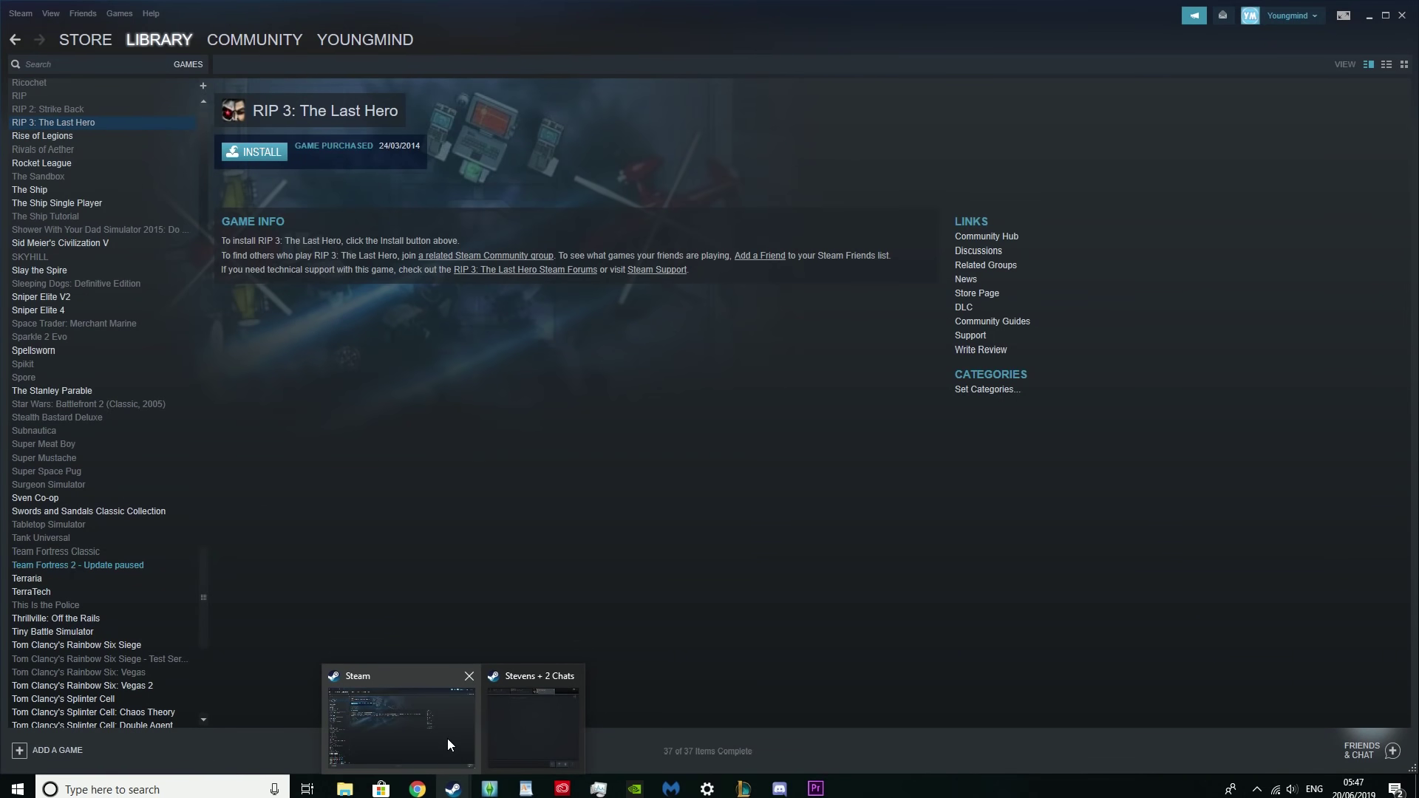
click(446, 739)
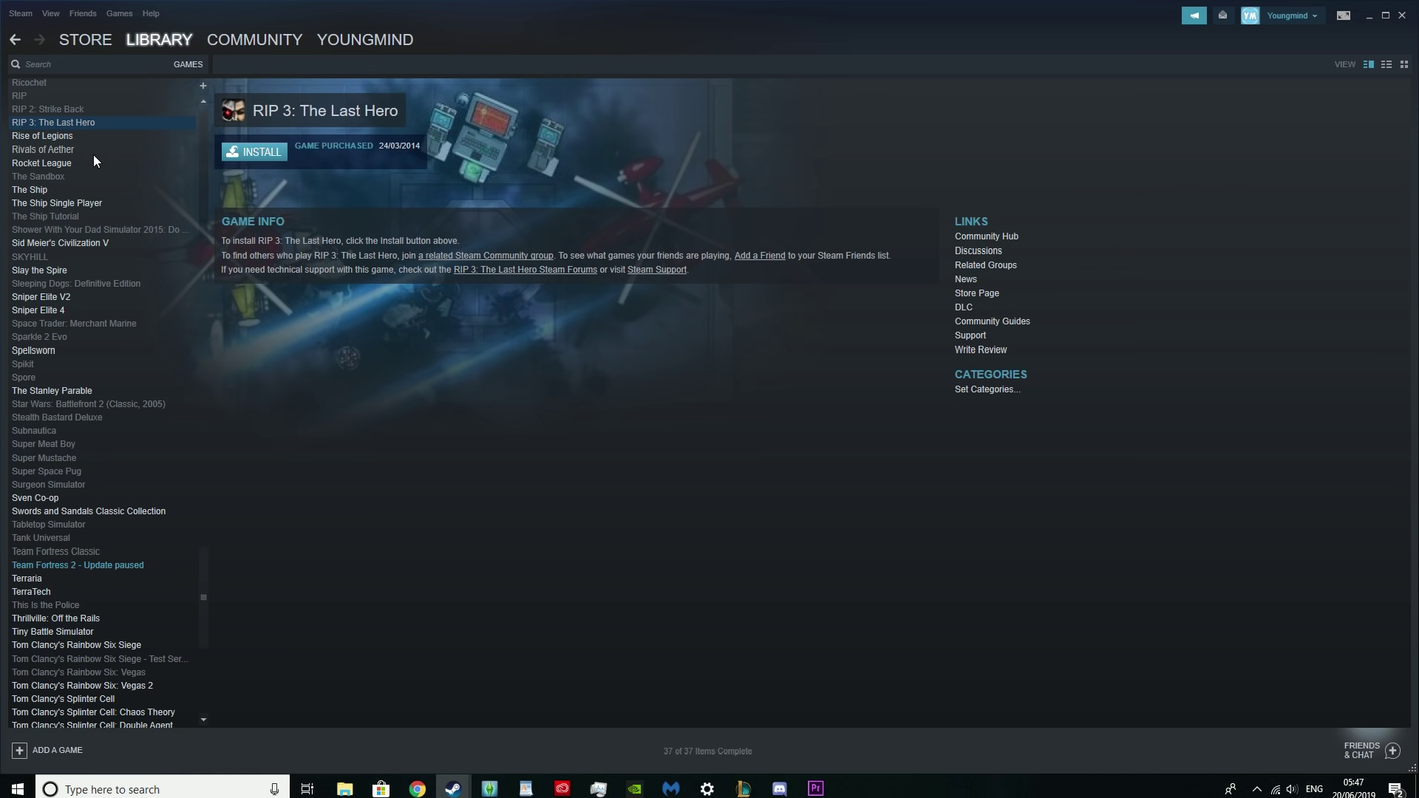
mouse_move(179, 47)
text(untu)
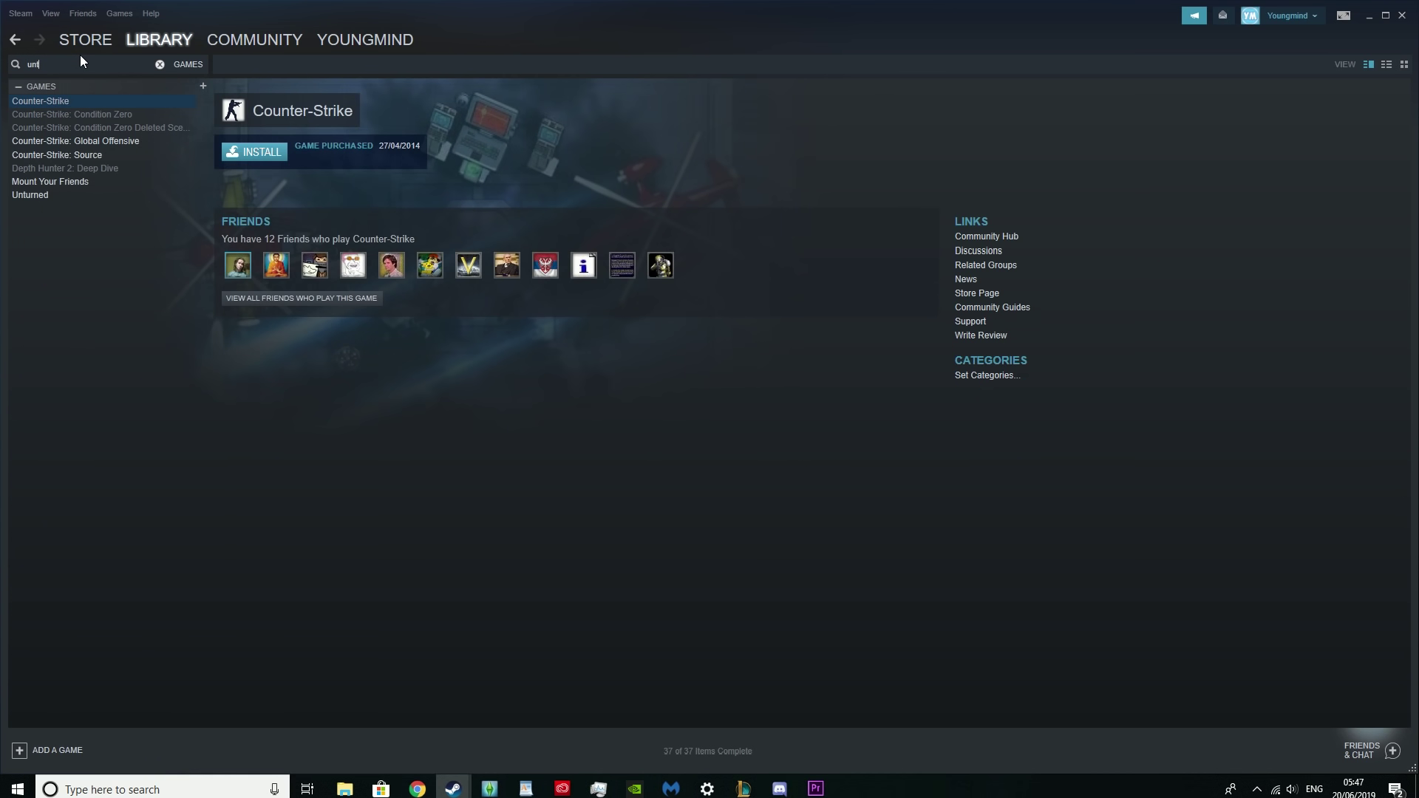
key(BackSpace)
key(BackSpace)
key(BackSpace)
key(BackSpace)
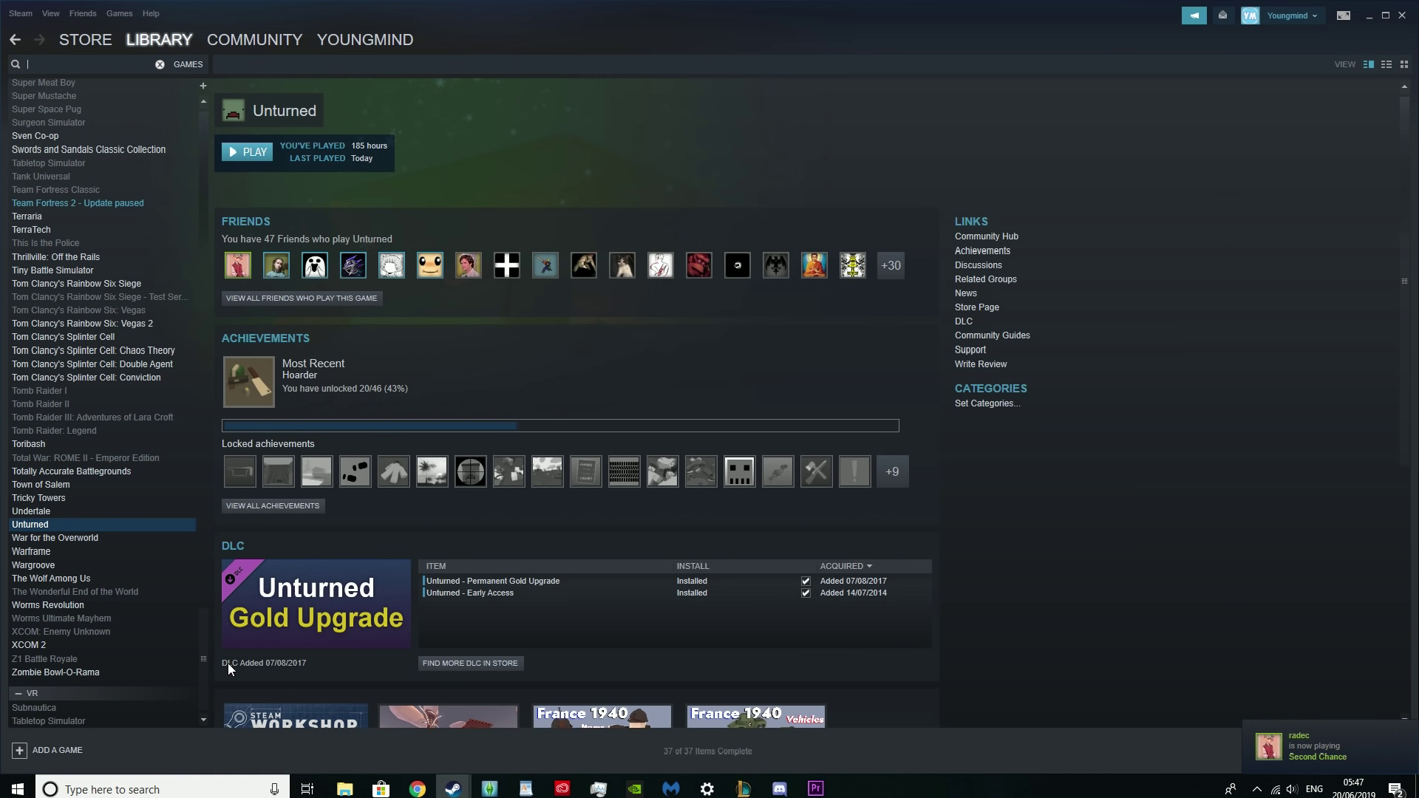
drag(202, 662, 245, 644)
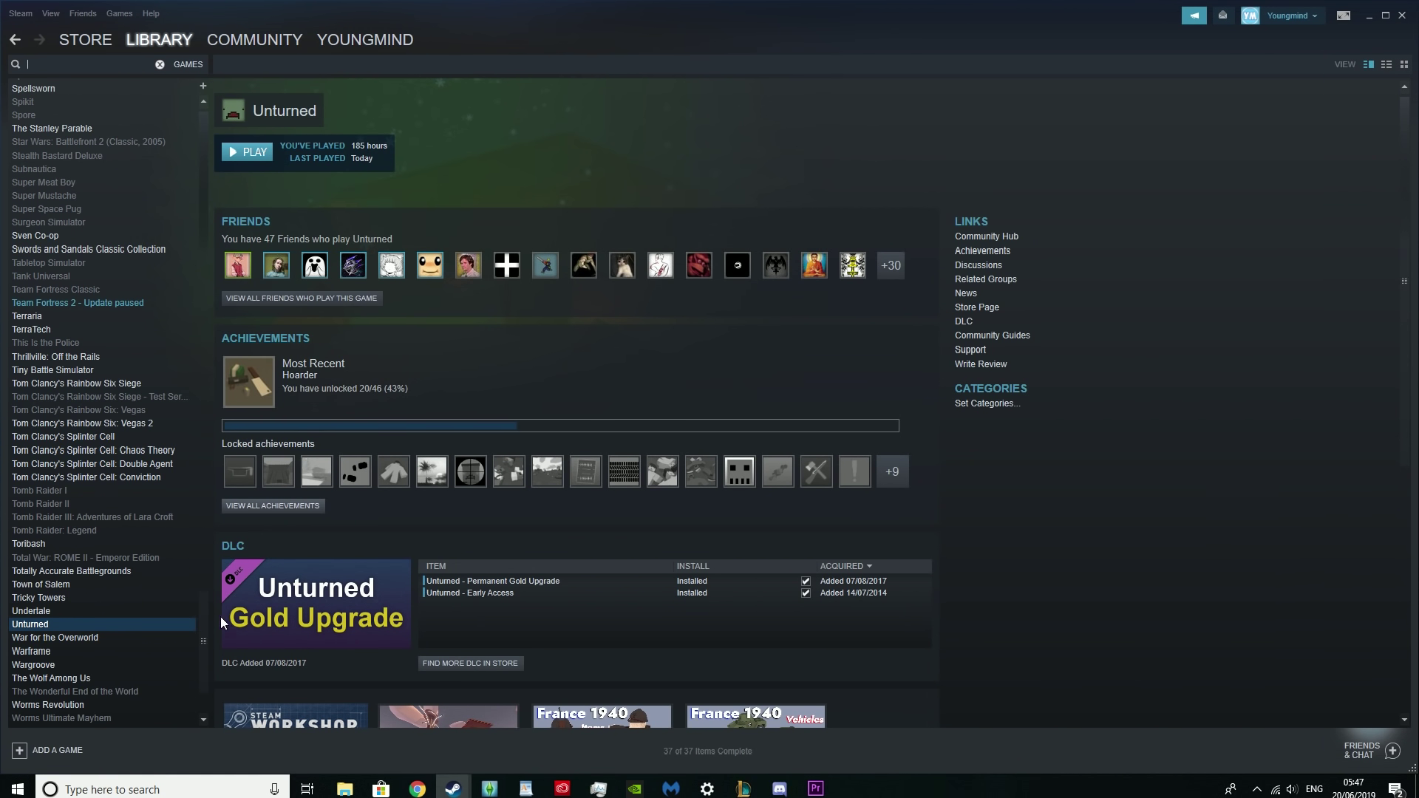
scroll(202, 631, down, 3)
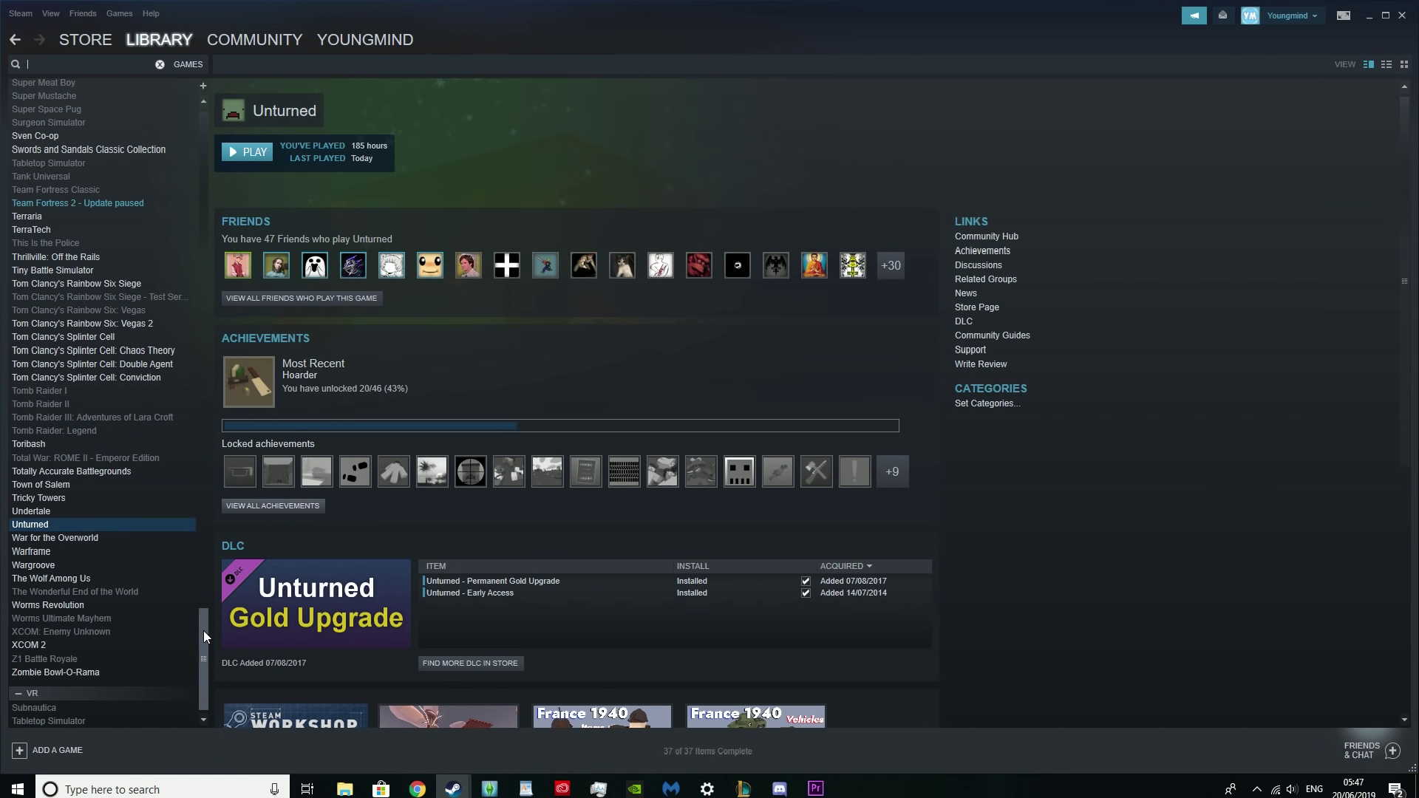
Browse Unturned's local files from its game properties and maximize the install folder window.
right_click(93, 522)
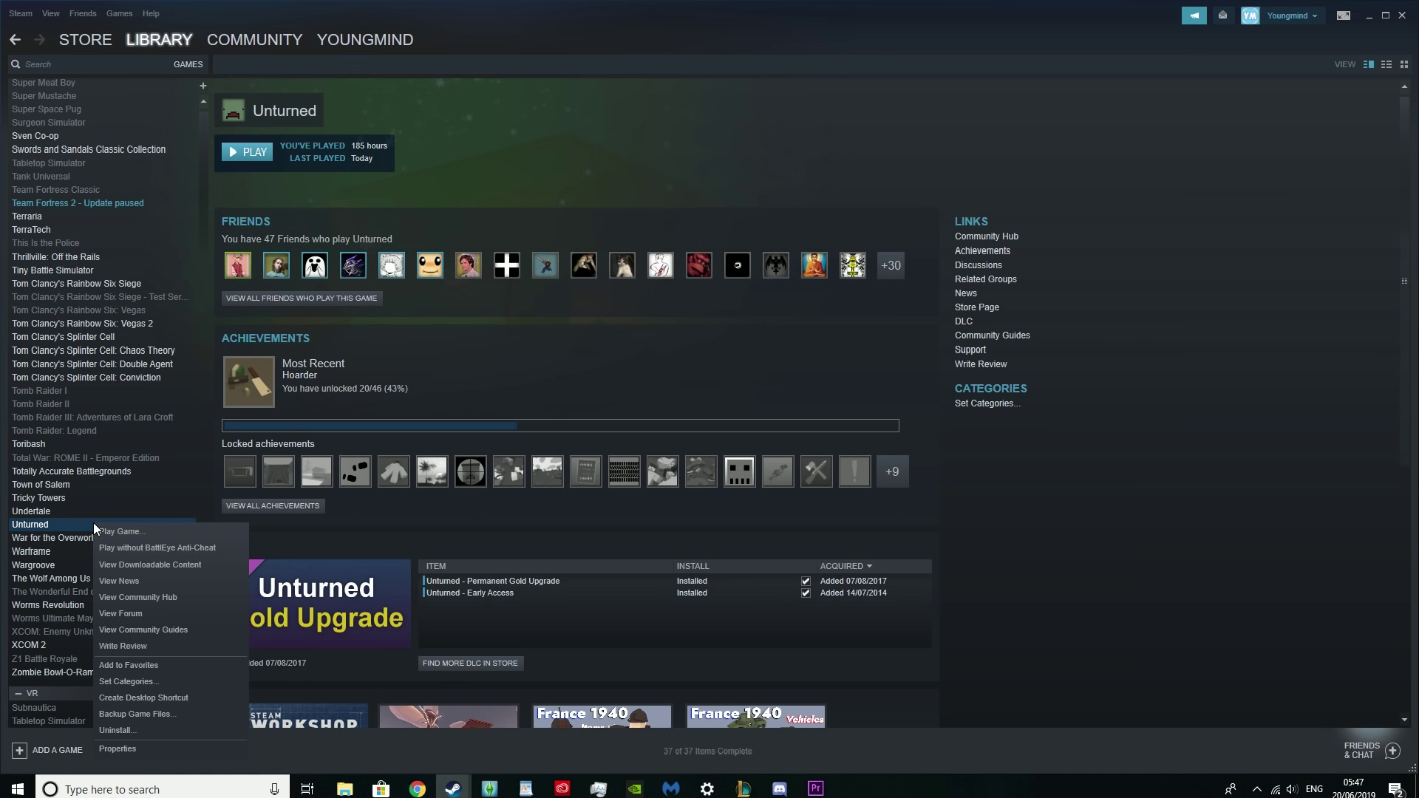
click(141, 749)
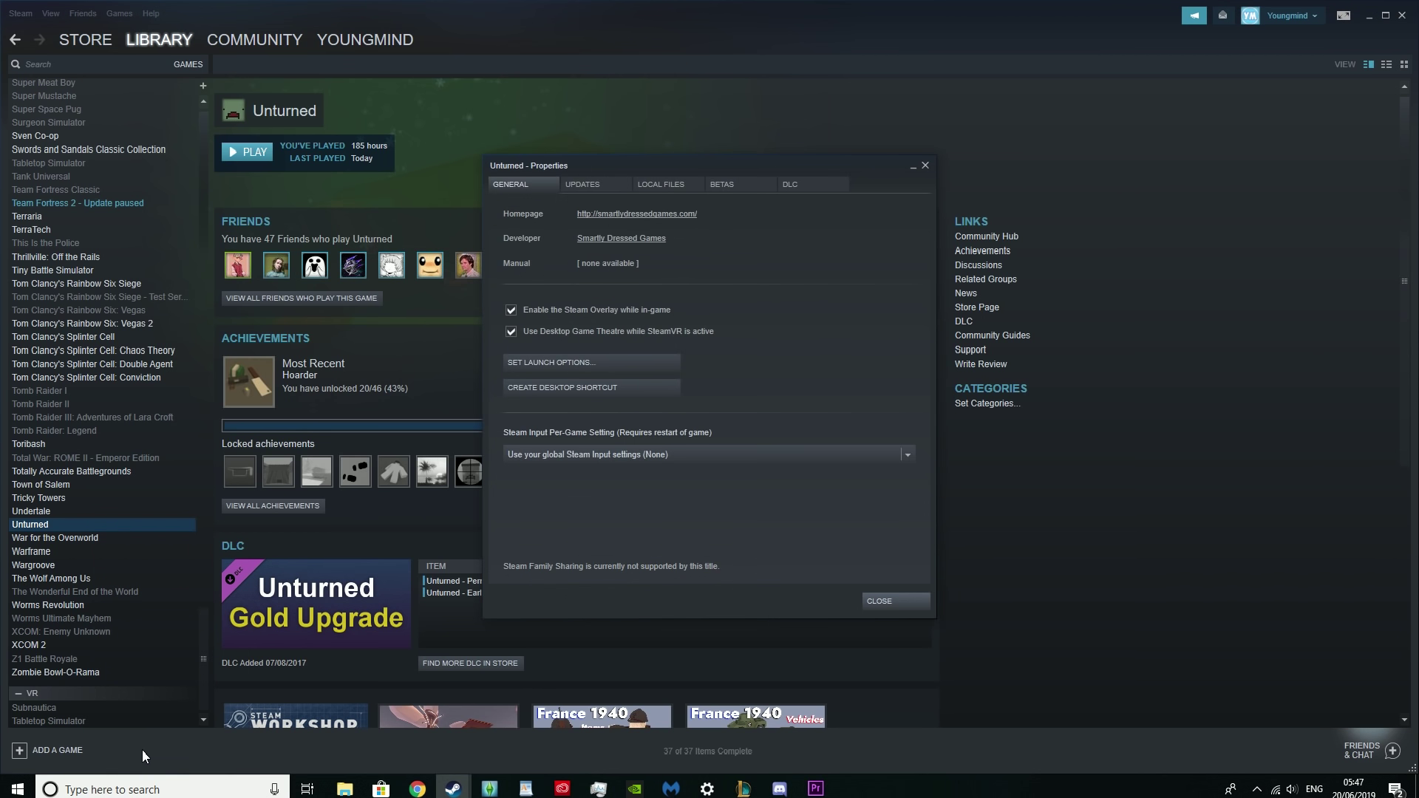
click(678, 182)
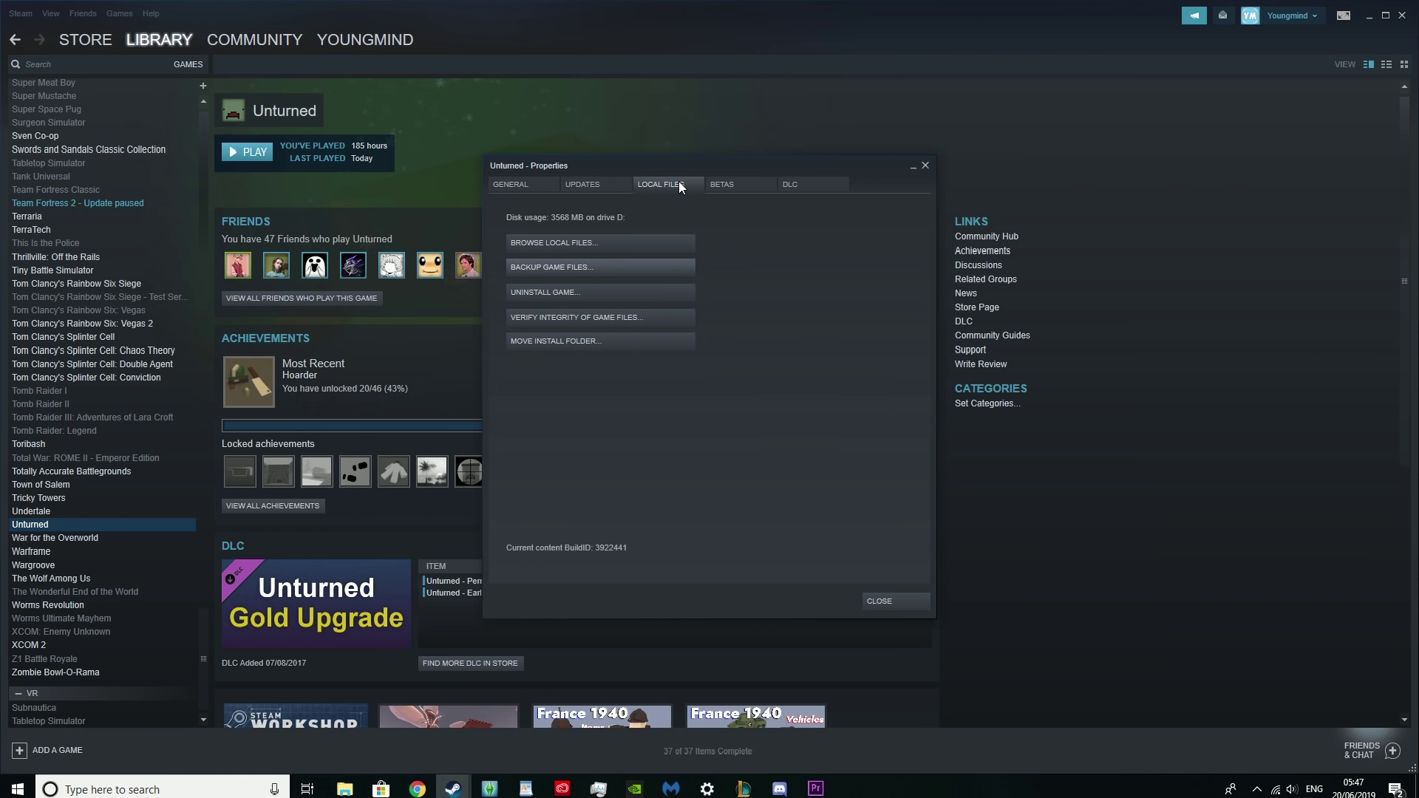
click(646, 250)
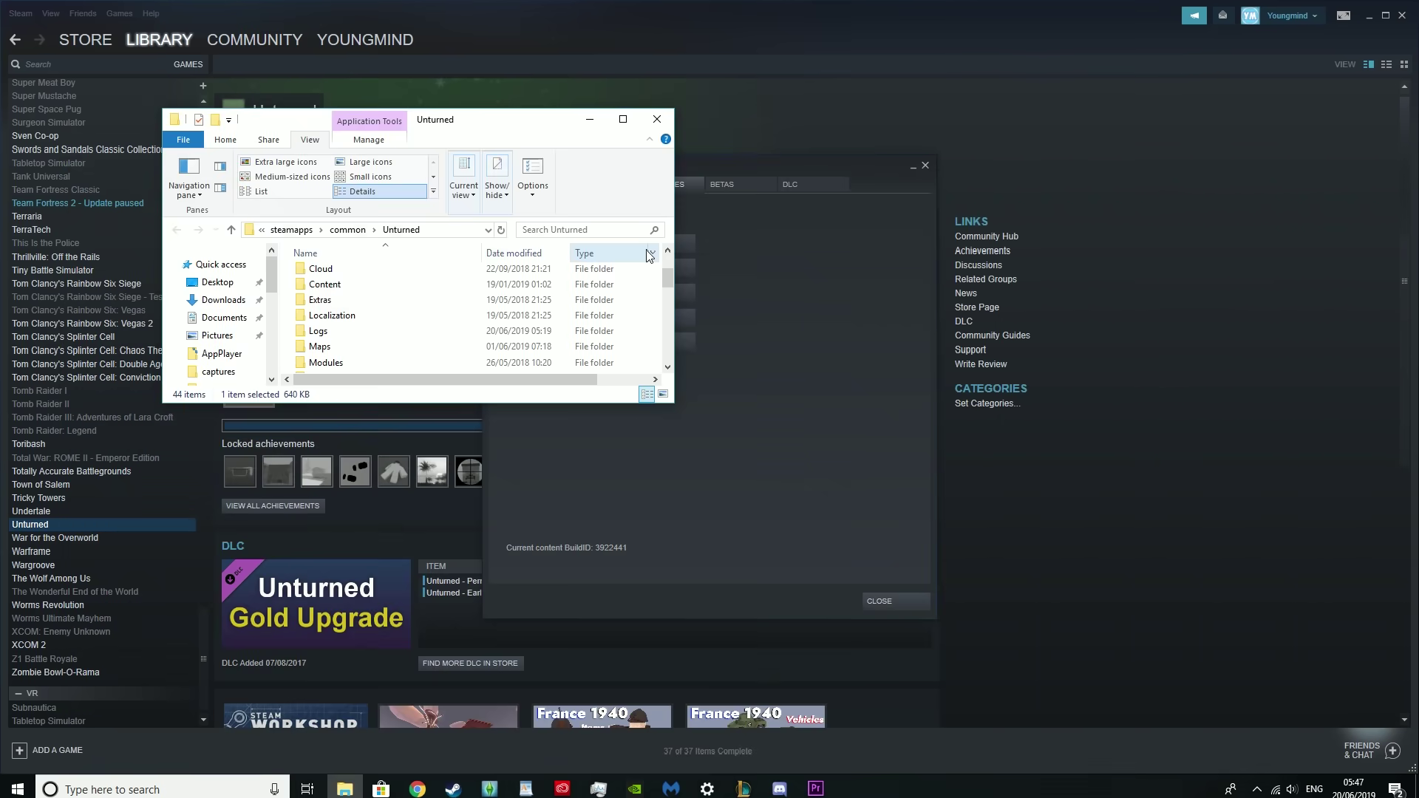
click(623, 119)
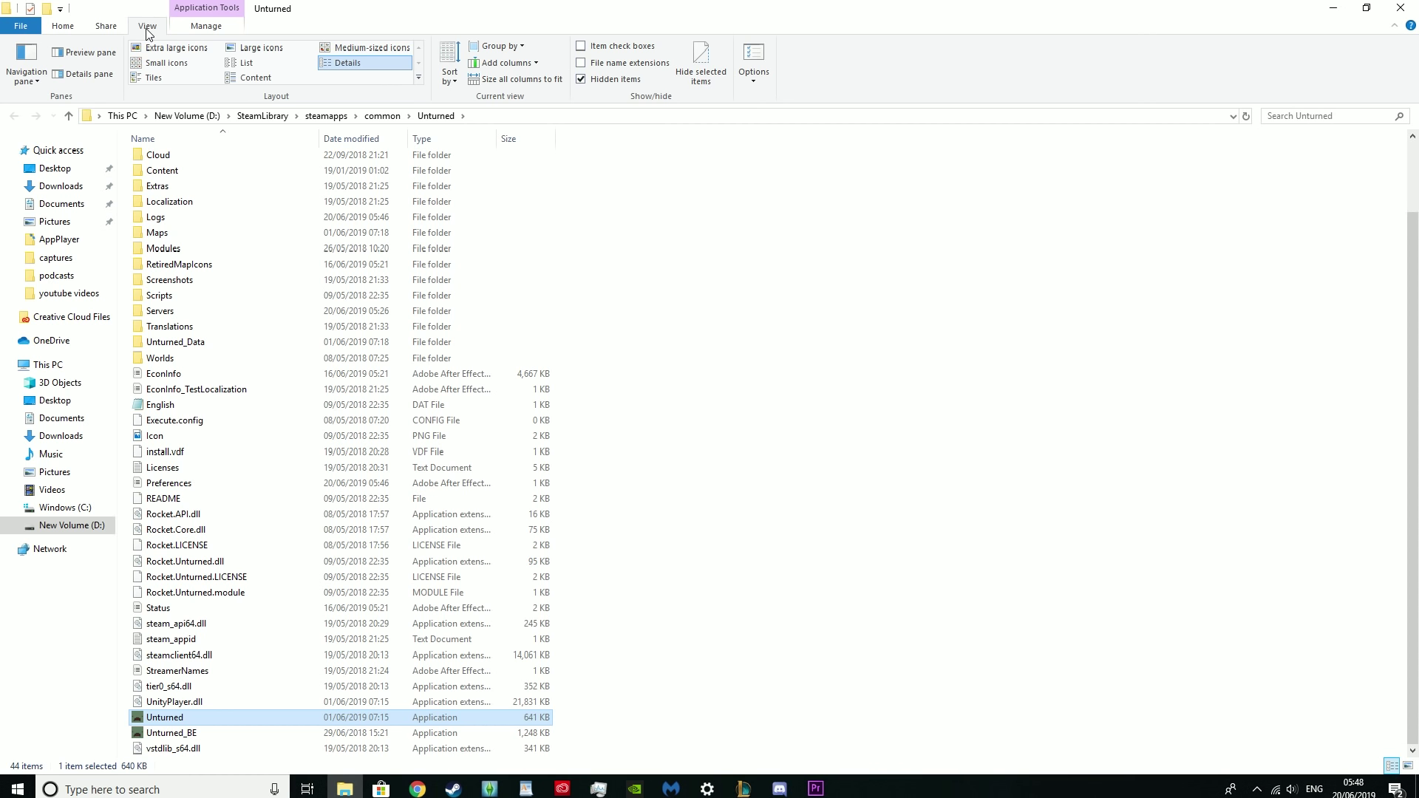
Show file name extensions briefly to identify Unturned.exe, and hide them again.
click(582, 63)
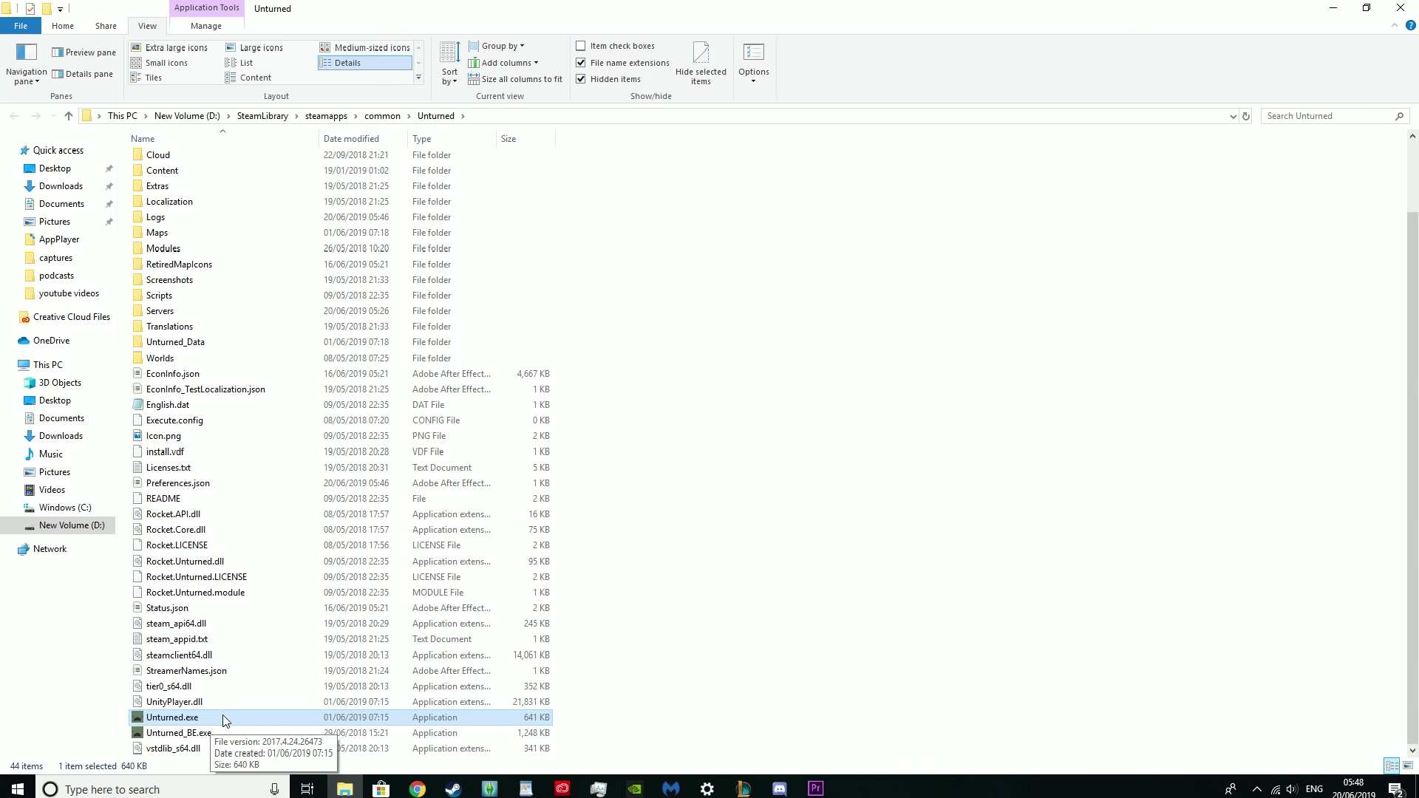
click(581, 63)
scroll(164, 725, down, 1)
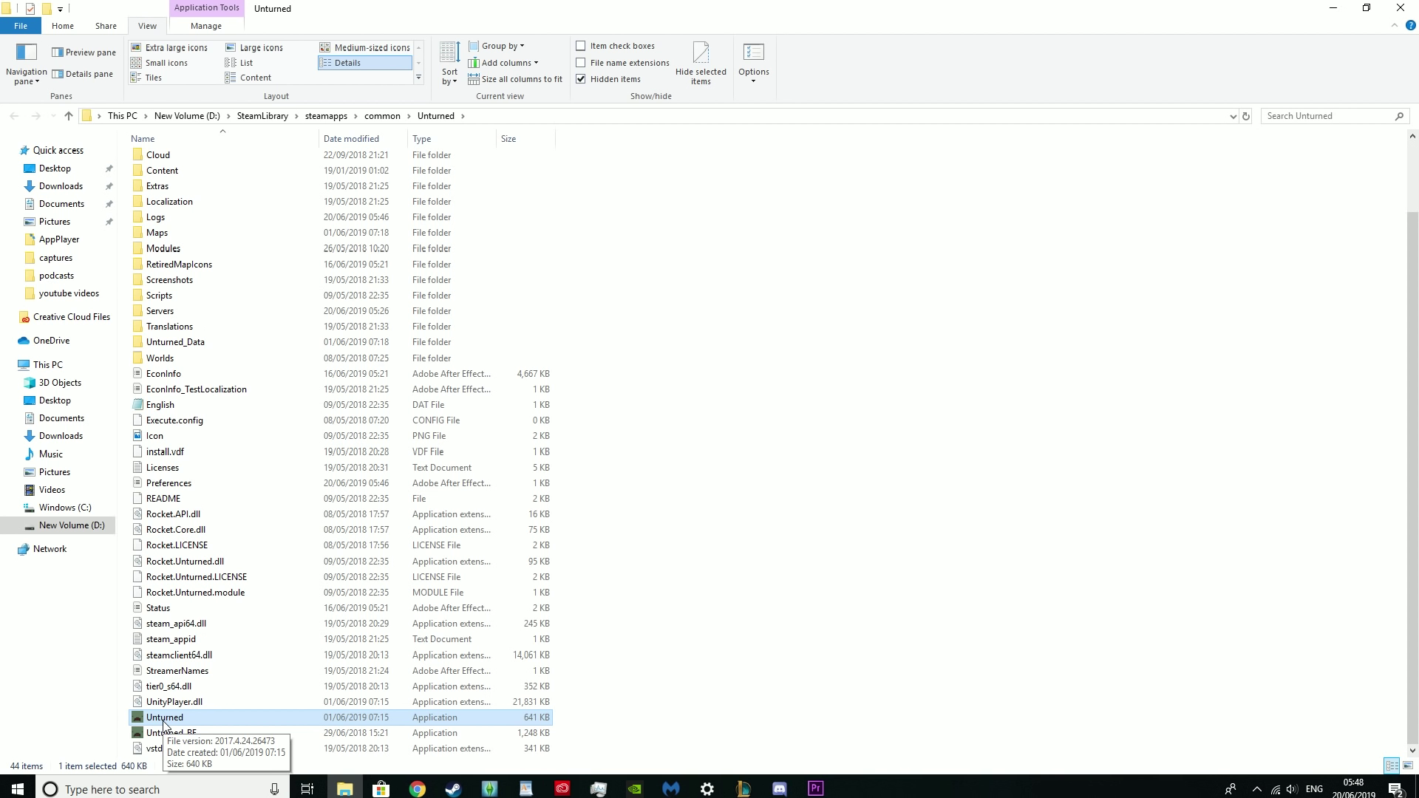
Create a shortcut to the Unturned application inside its install folder.
click(77, 30)
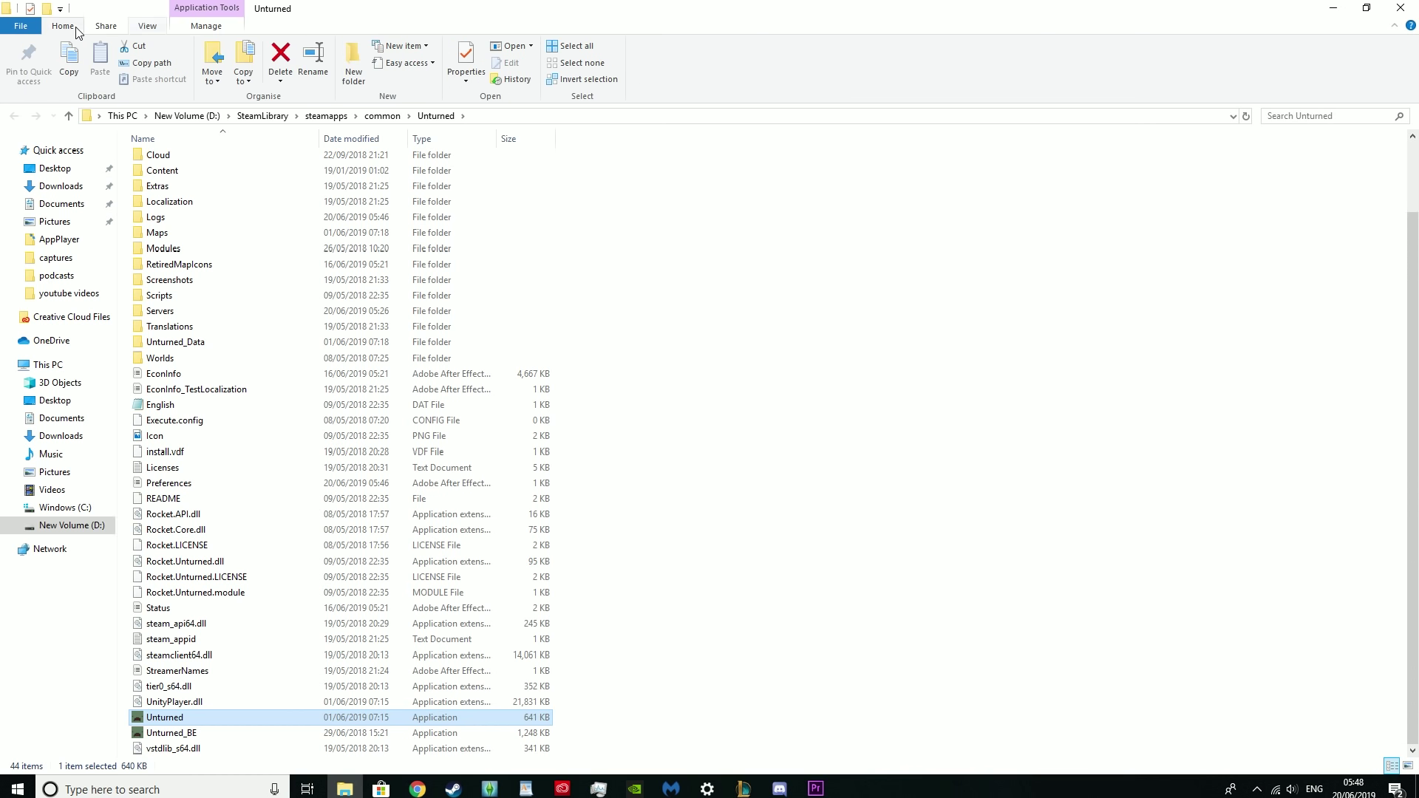
right_click(225, 717)
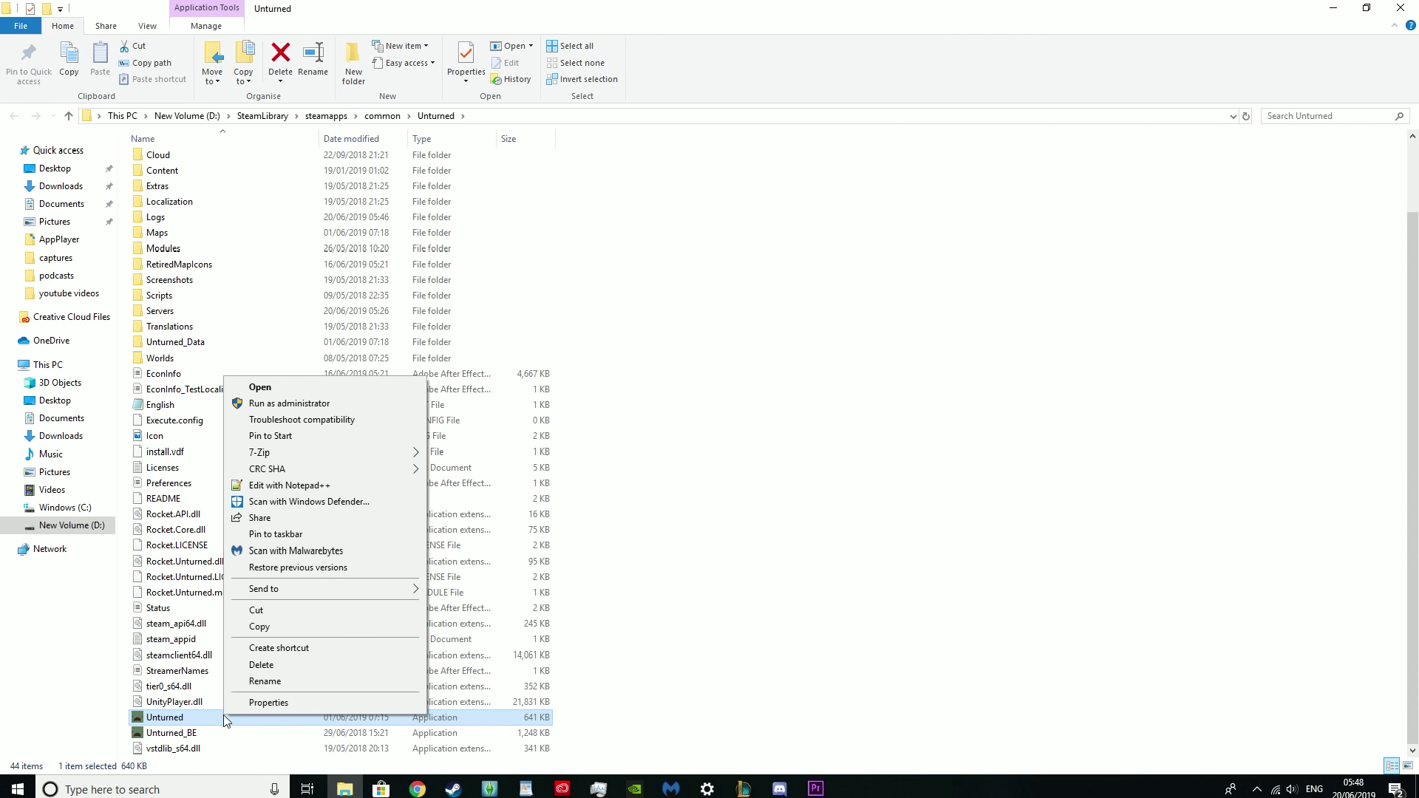
click(341, 649)
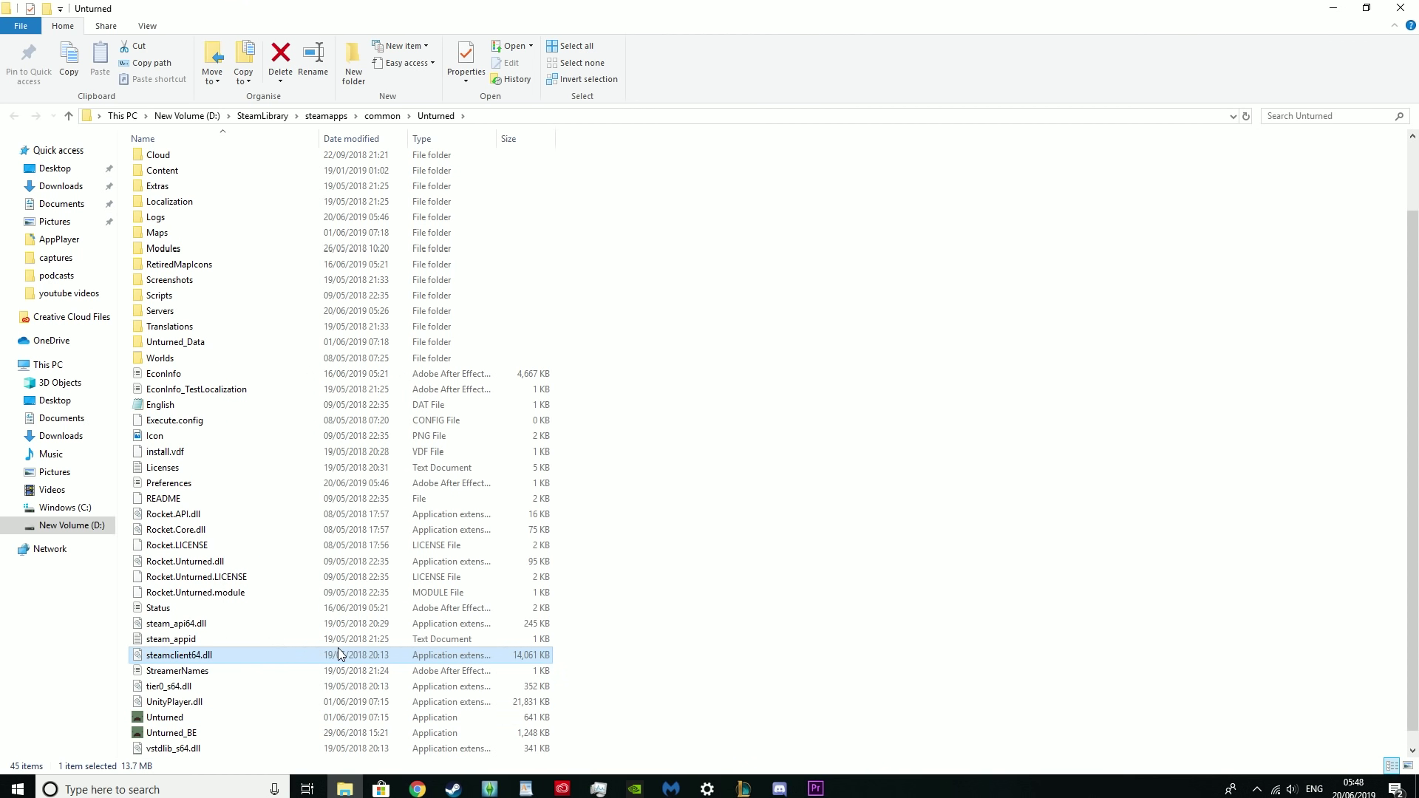
click(343, 655)
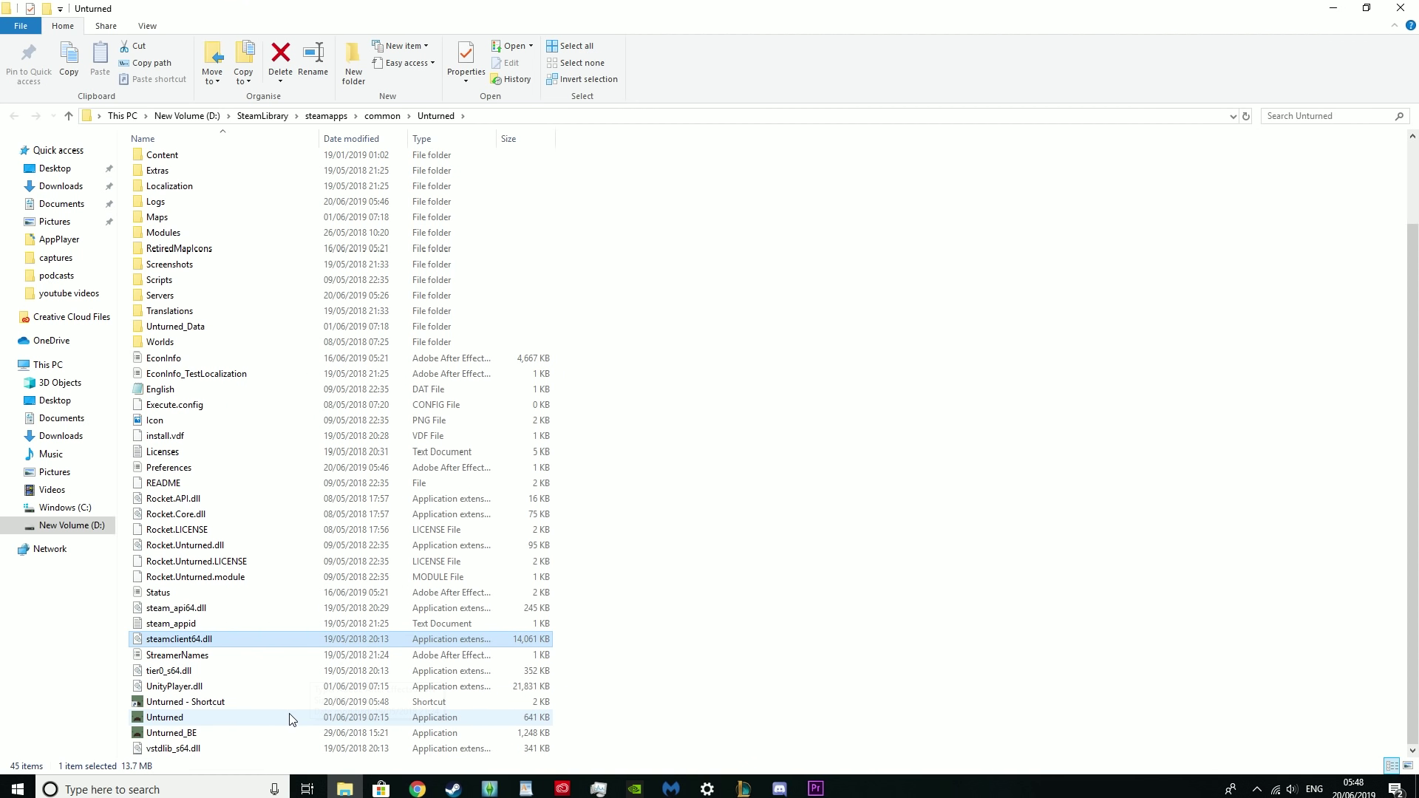
Rename the new Unturned shortcut to "Unturned Server".
right_click(240, 704)
click(218, 707)
right_click(218, 707)
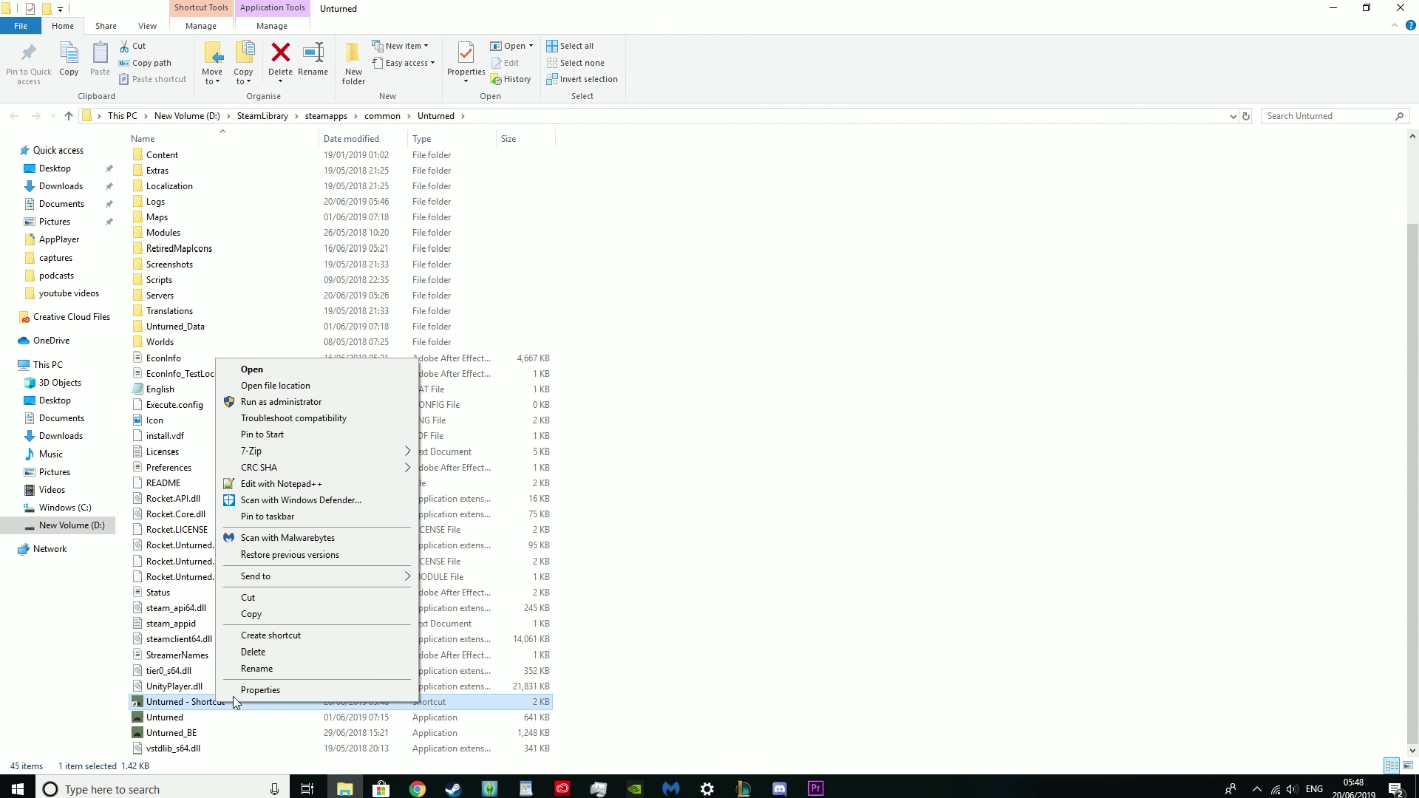
click(278, 667)
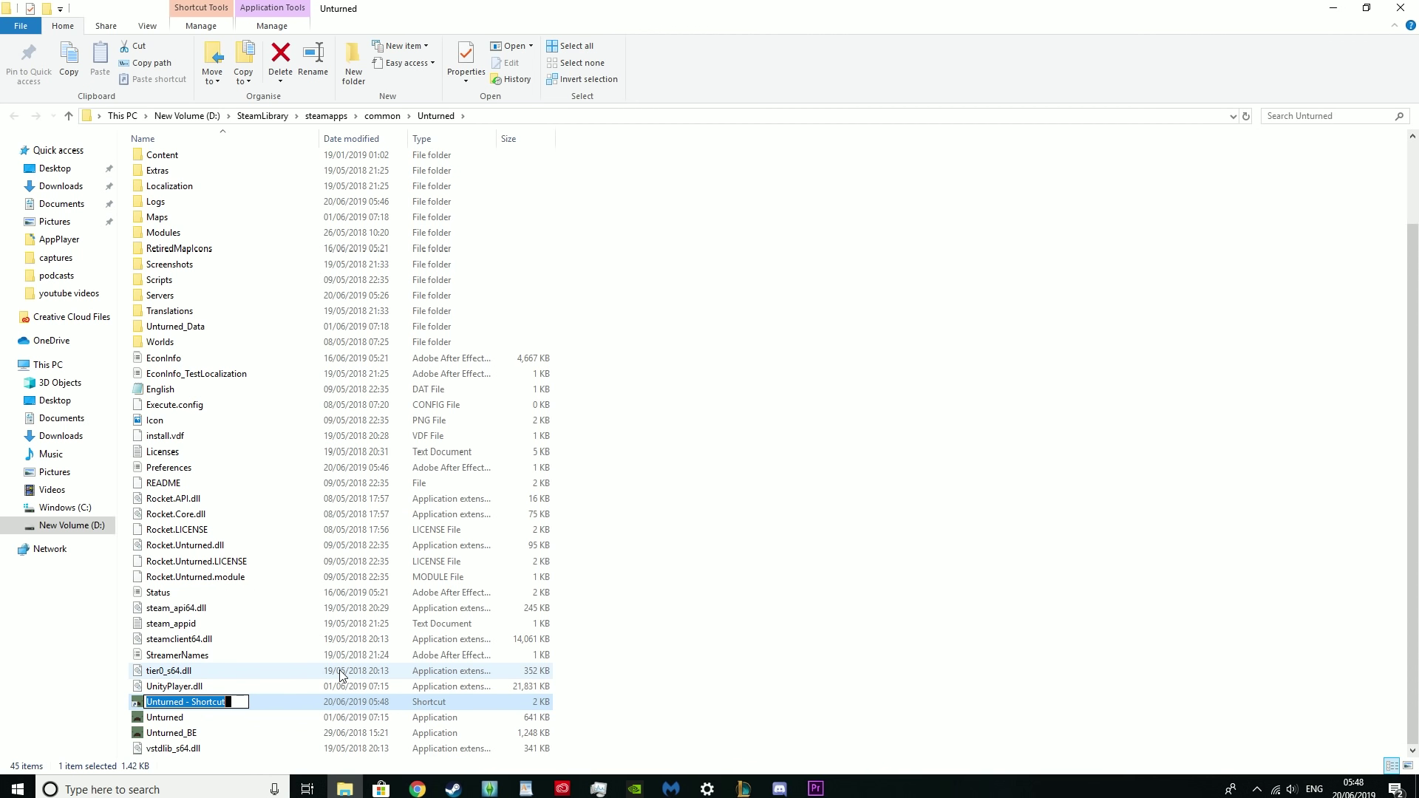
text(Unturned Server)
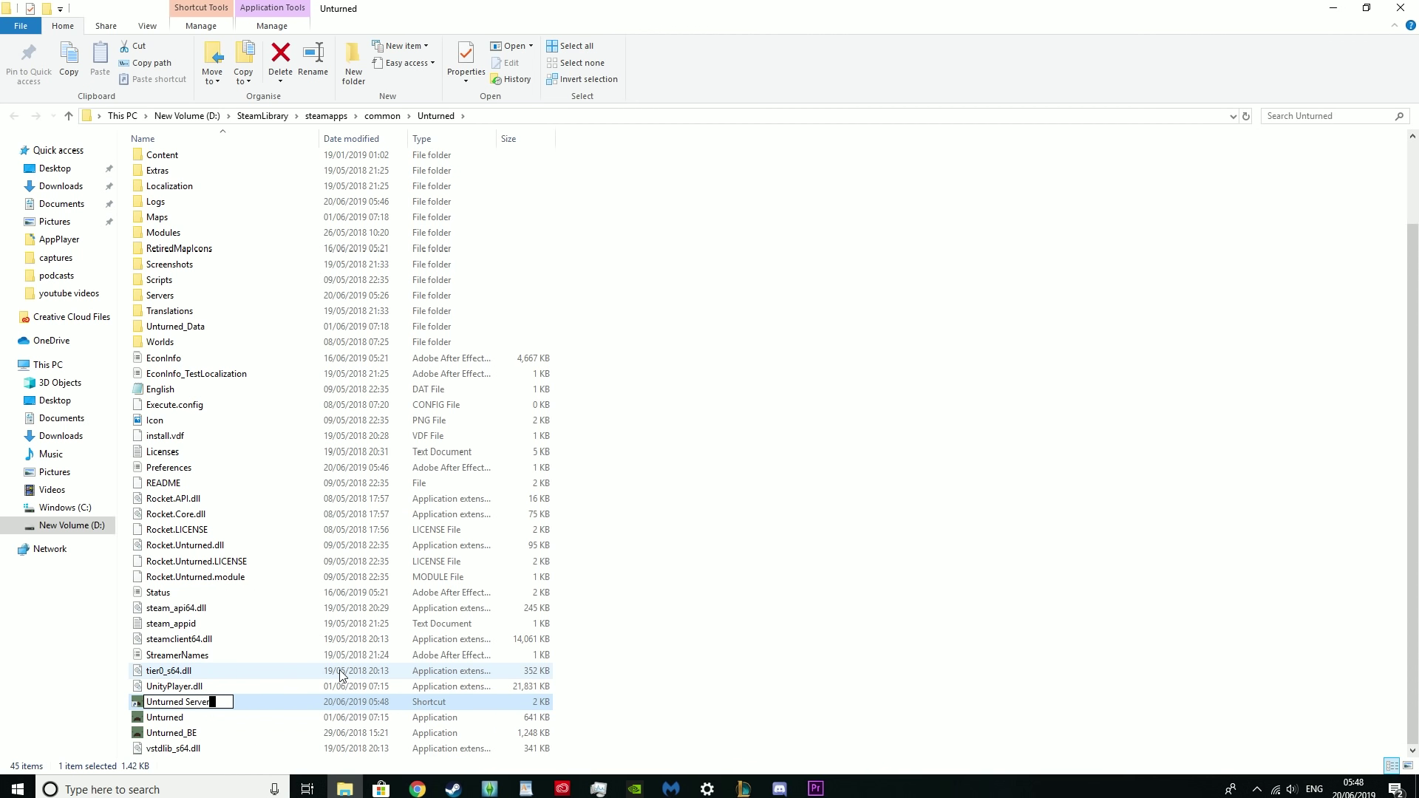
key(Return)
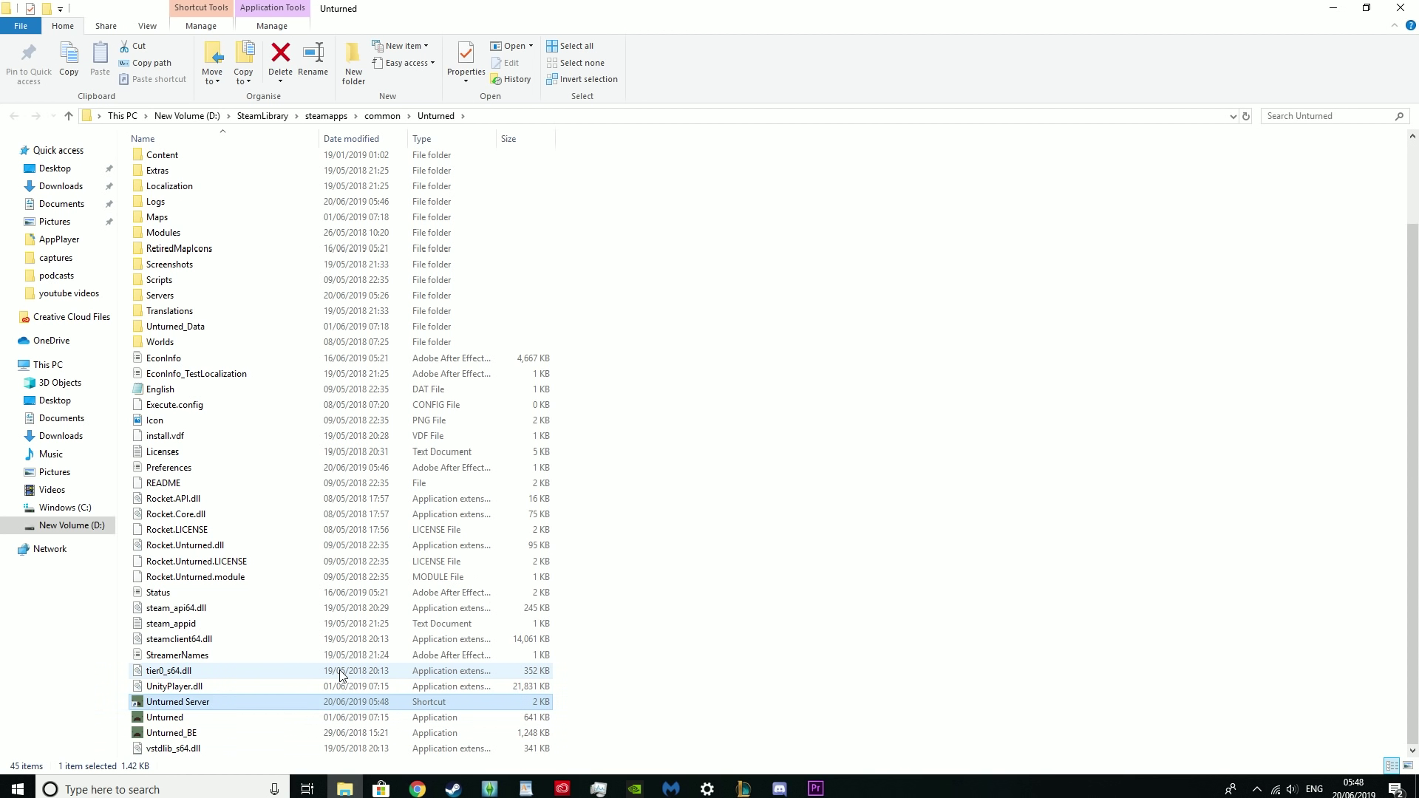
Append "-nographics -batchmode +secureserver/YoungmindHSServer" to the Unturned Server shortcut's target and save its properties.
right_click(211, 702)
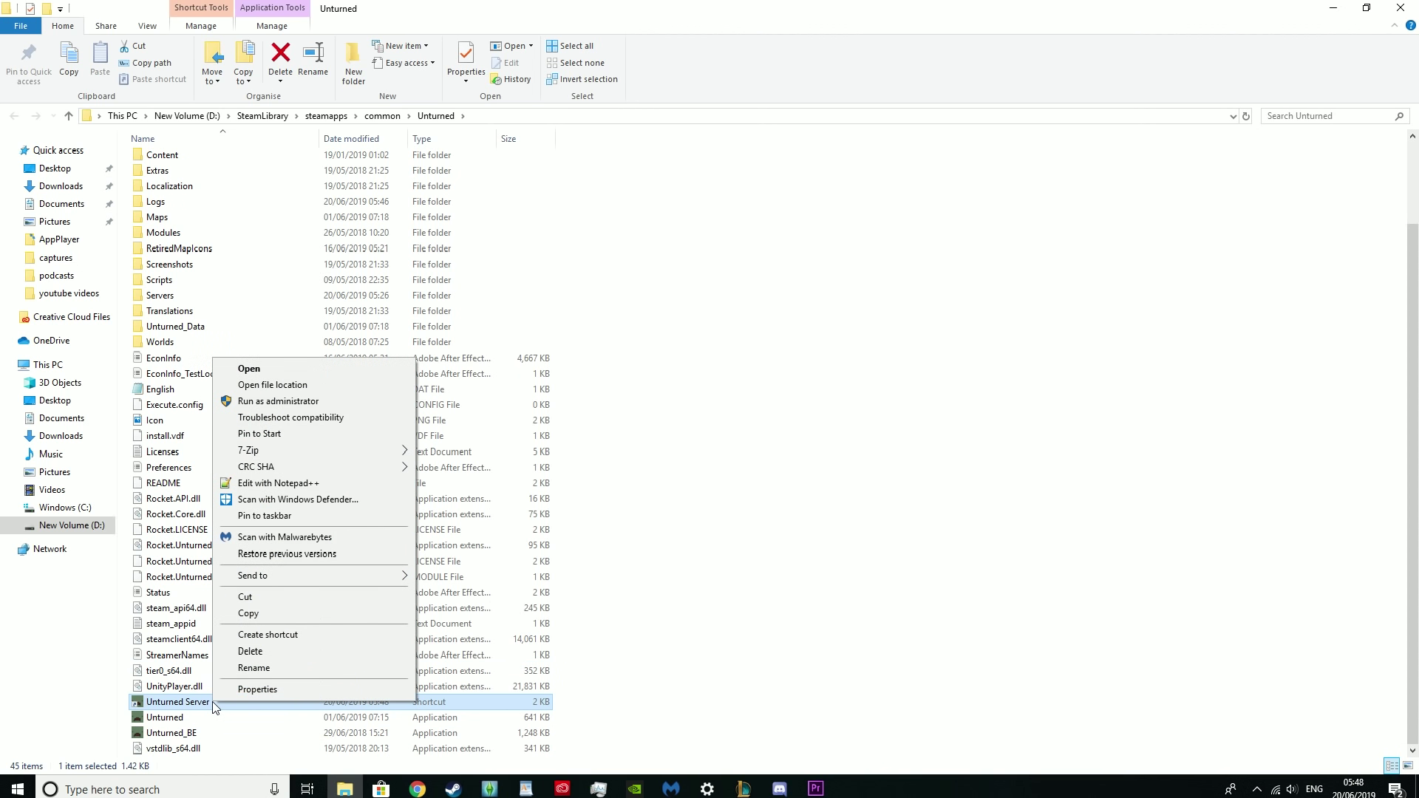
click(280, 688)
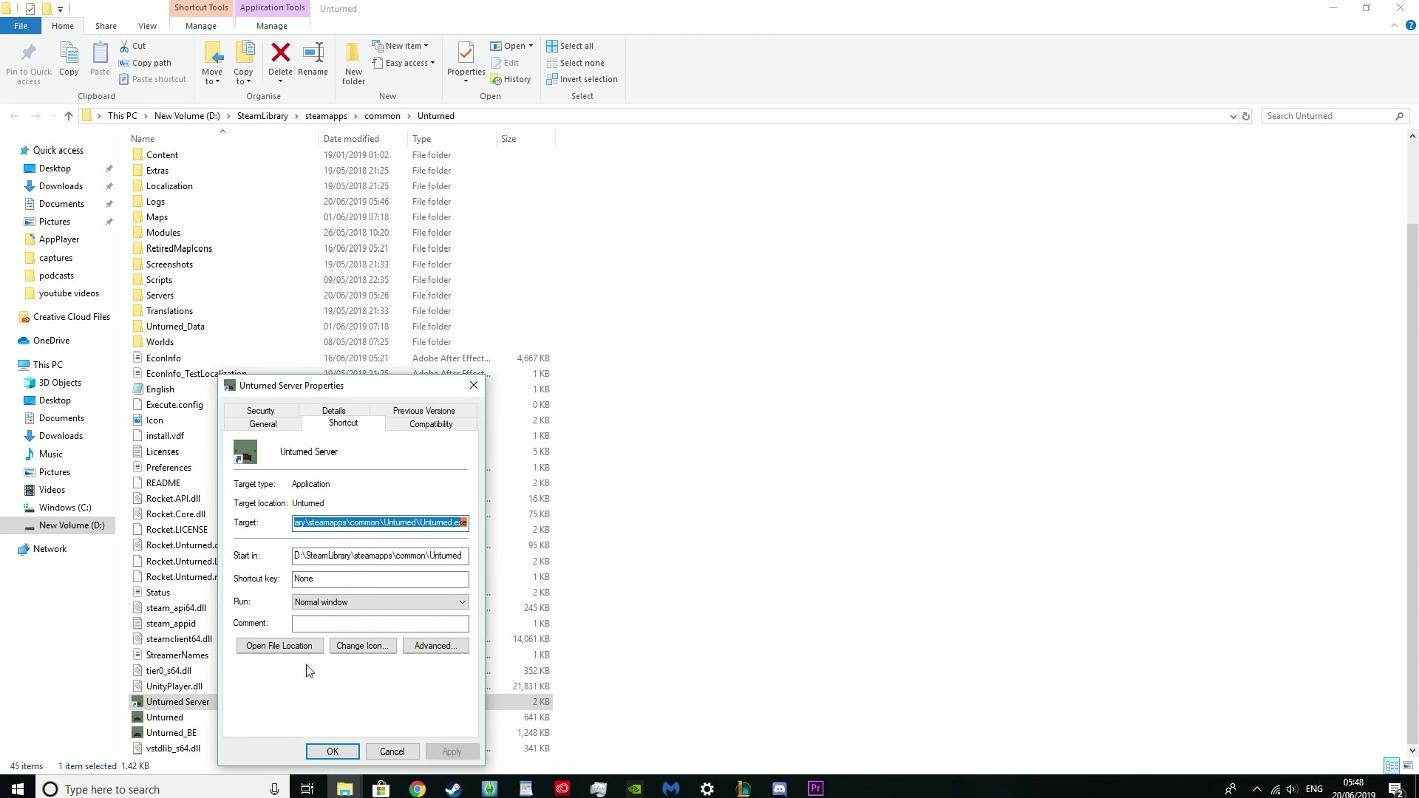
click(467, 523)
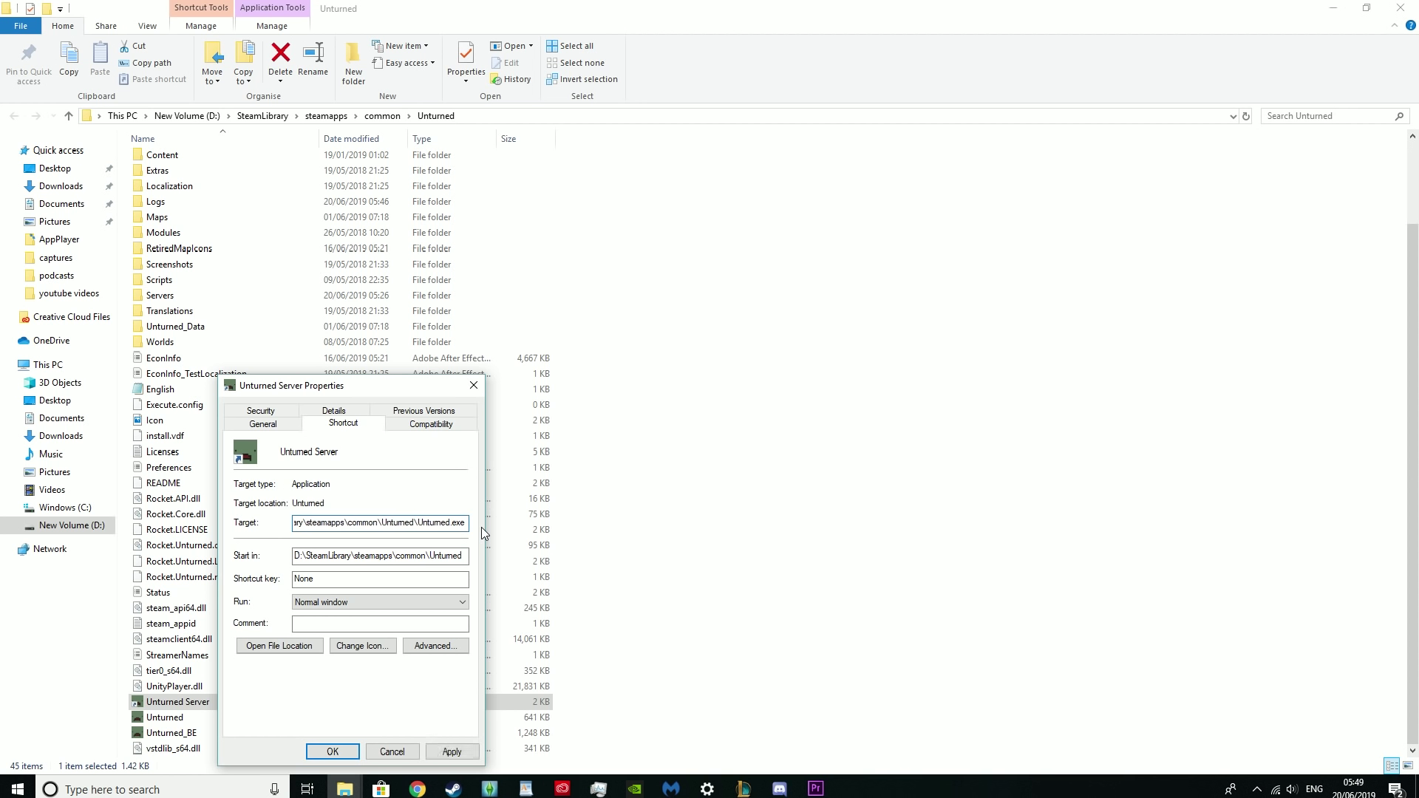
text(-)
text(nograp)
text(hics)
text( -)
text(batch)
text(mode)
text( -s)
text(ecureserve)
text(r)
text(/)
text(YoungmindHS)
text(Sv)
text(rver)
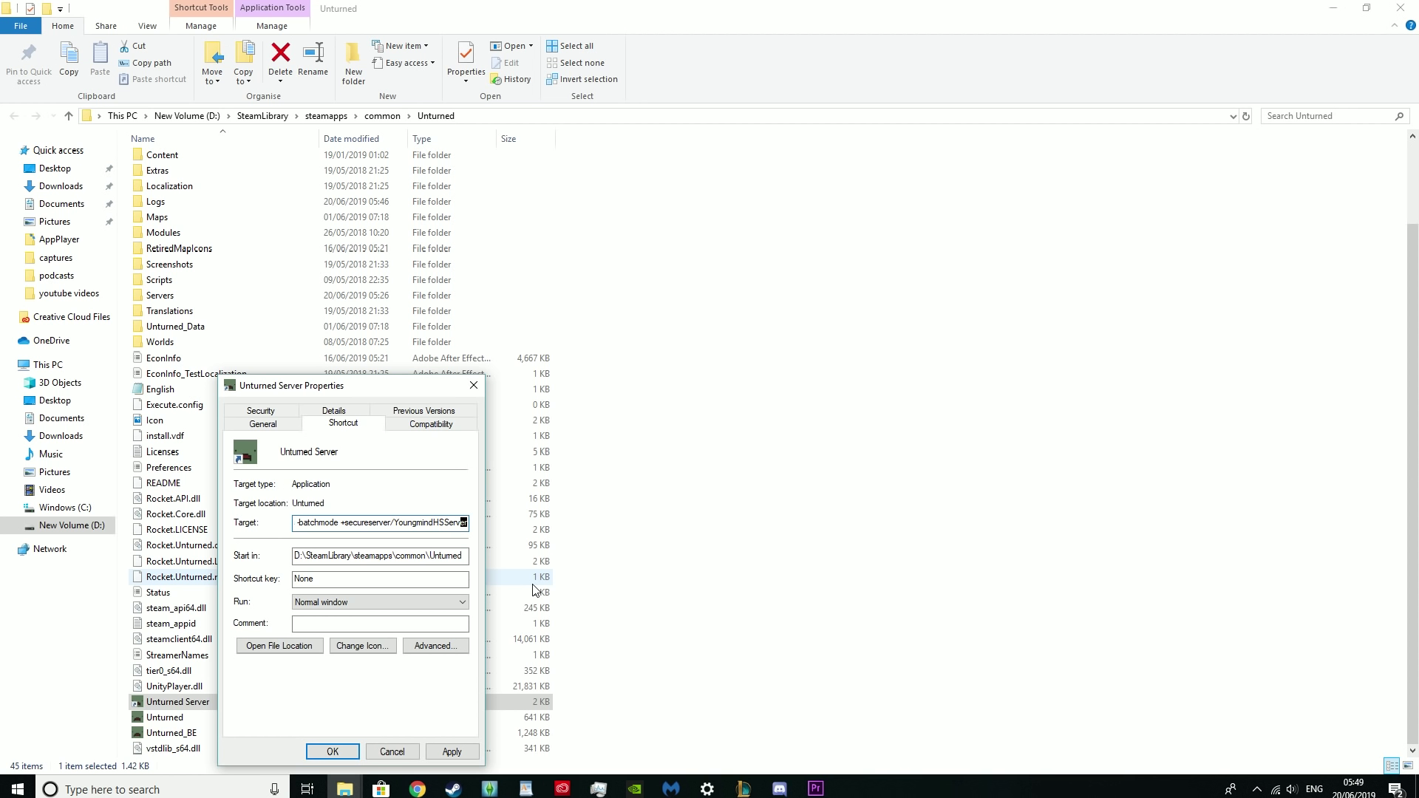
click(433, 752)
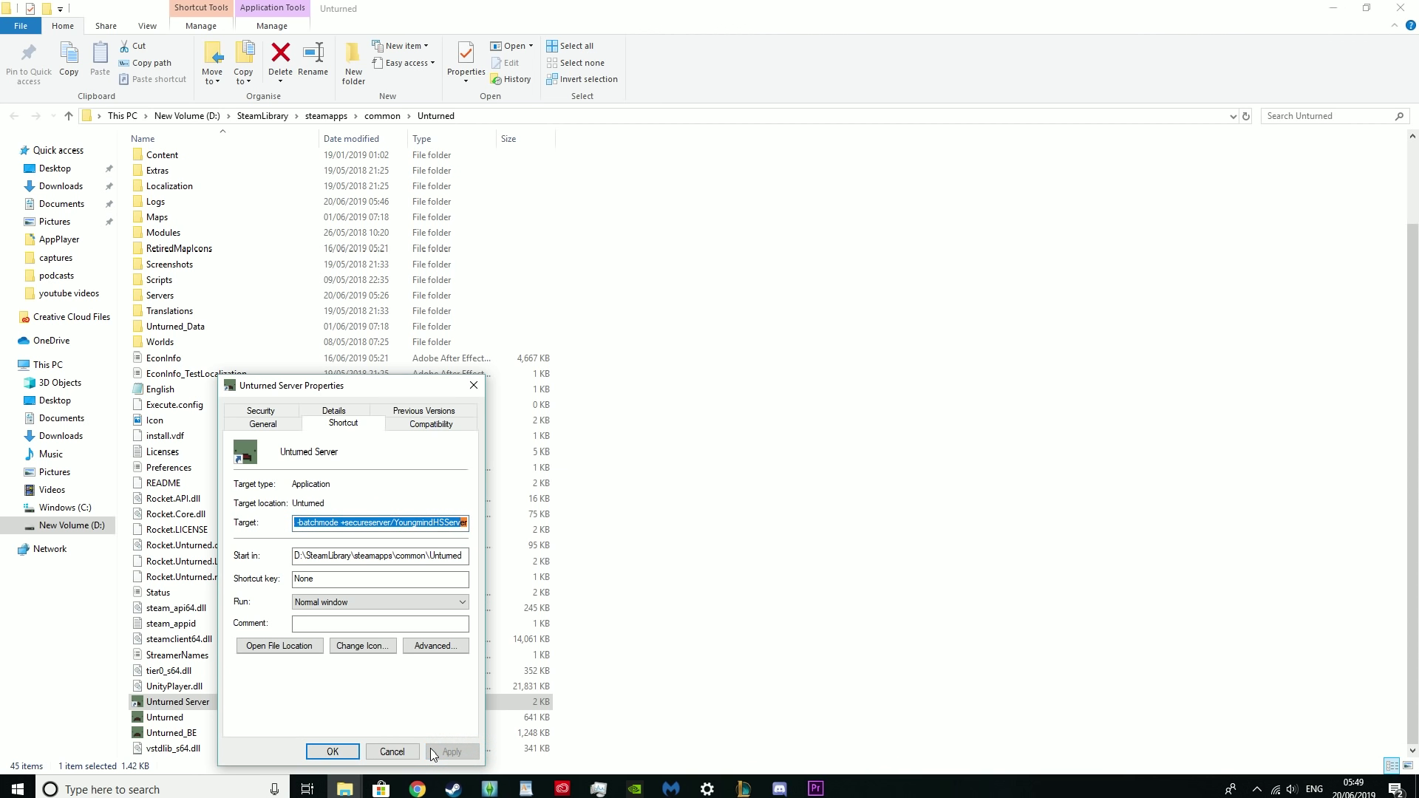
click(330, 753)
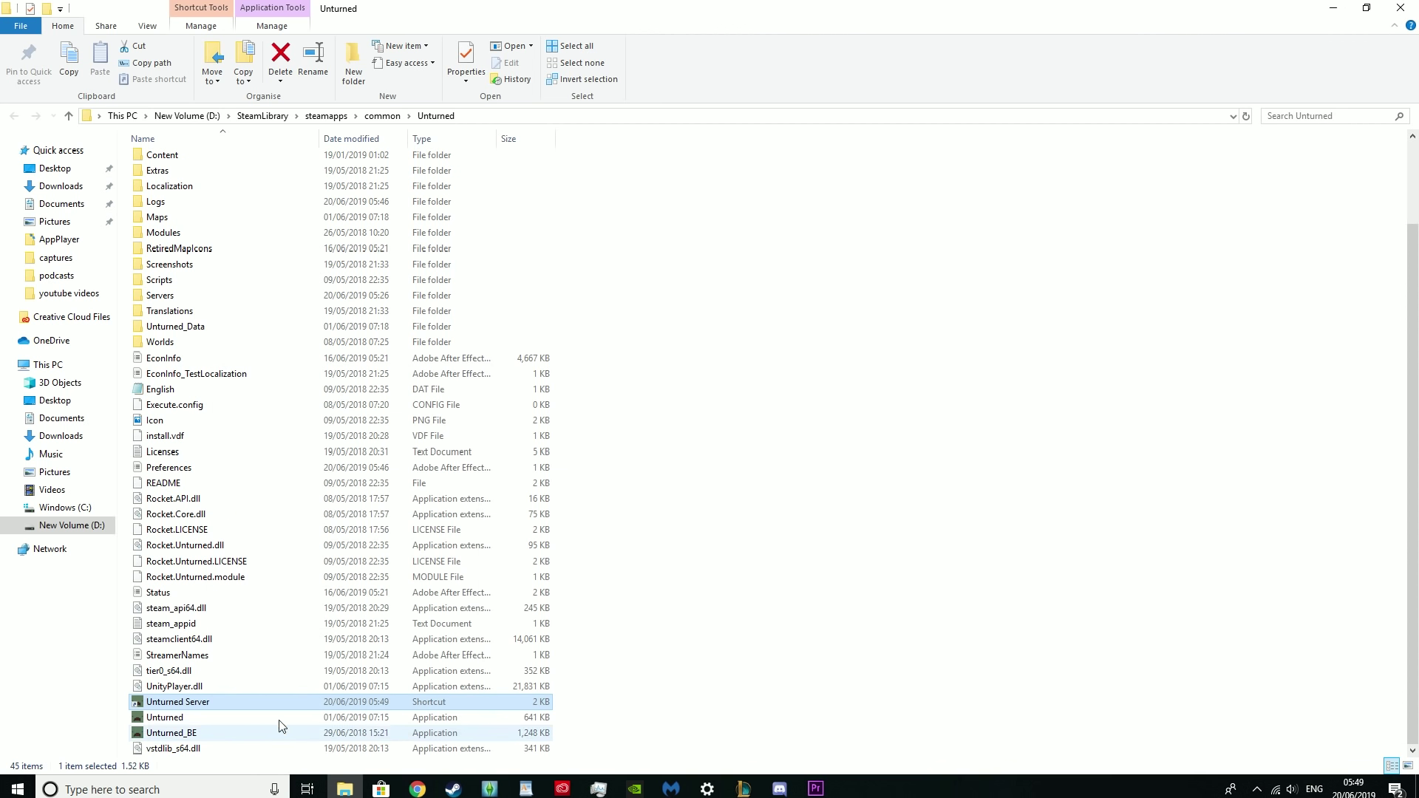
Start the server from the Unturned Server shortcut and, once the level has loaded, stop it with the shutdown command.
double_click(210, 703)
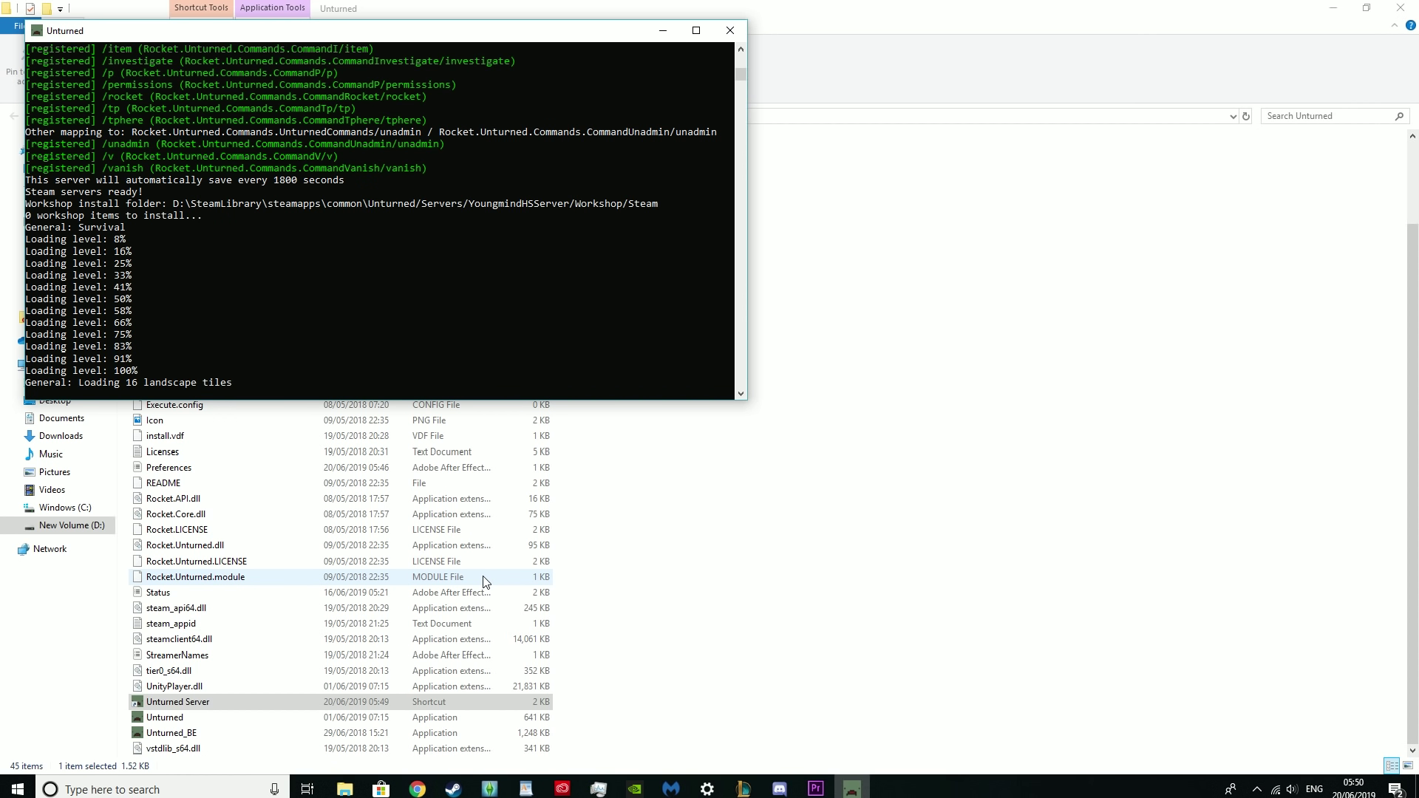
scroll(485, 582, up, 2)
scroll(179, 357, up, 11)
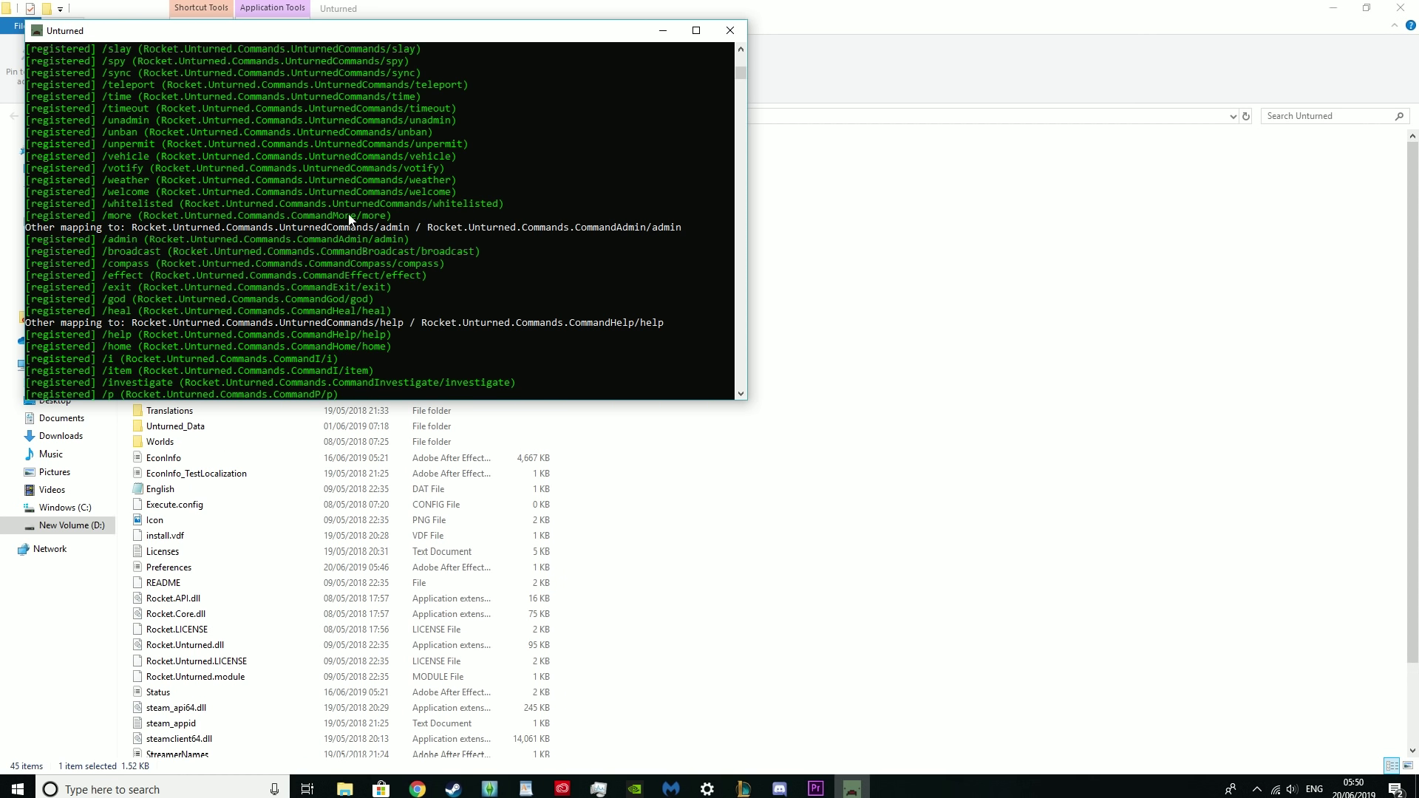
scroll(282, 203, down, 11)
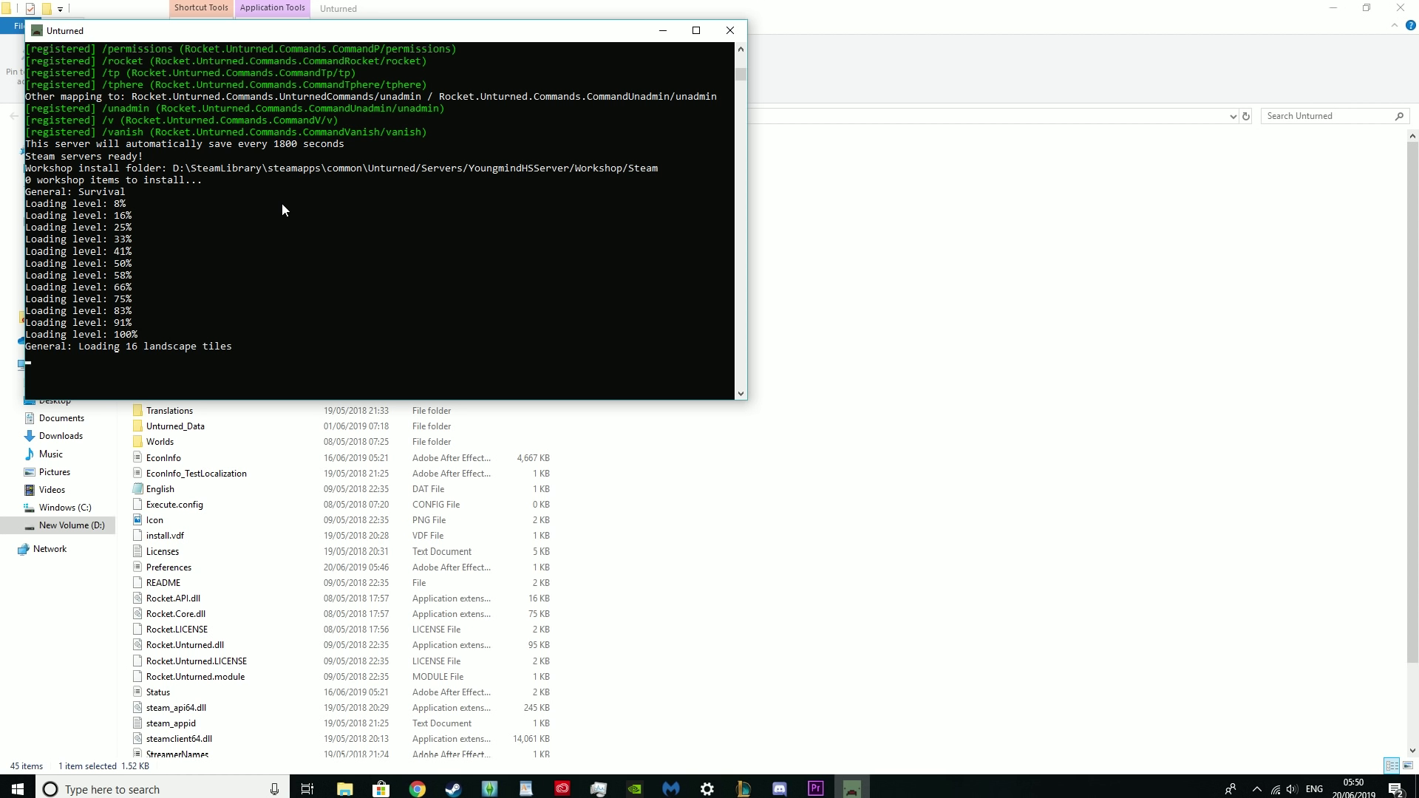
text(hutdown)
key(Return)
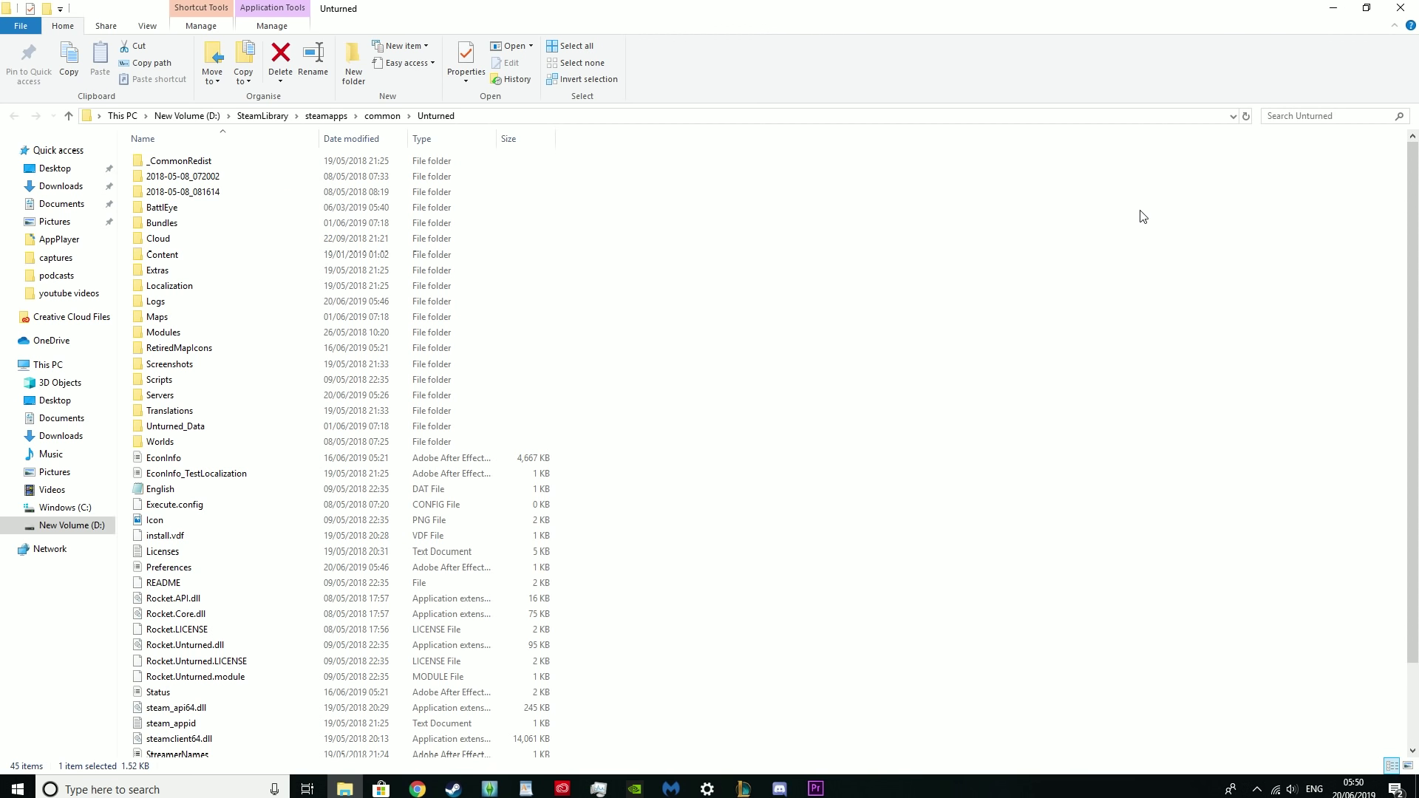
Open the Servers folder in the Unturned install directory and locate the YoungmindHSServer folder.
scroll(907, 364, down, 2)
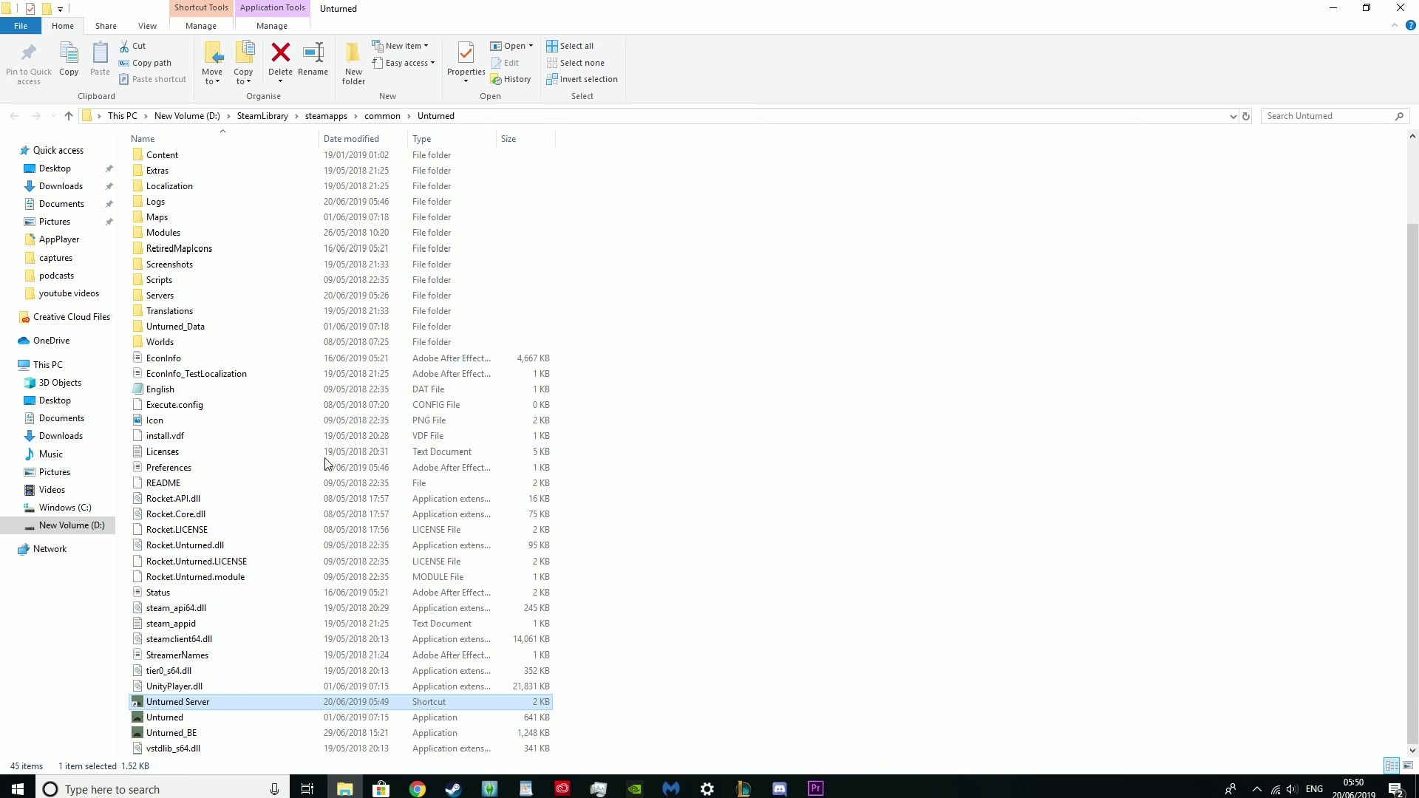
scroll(292, 479, up, 2)
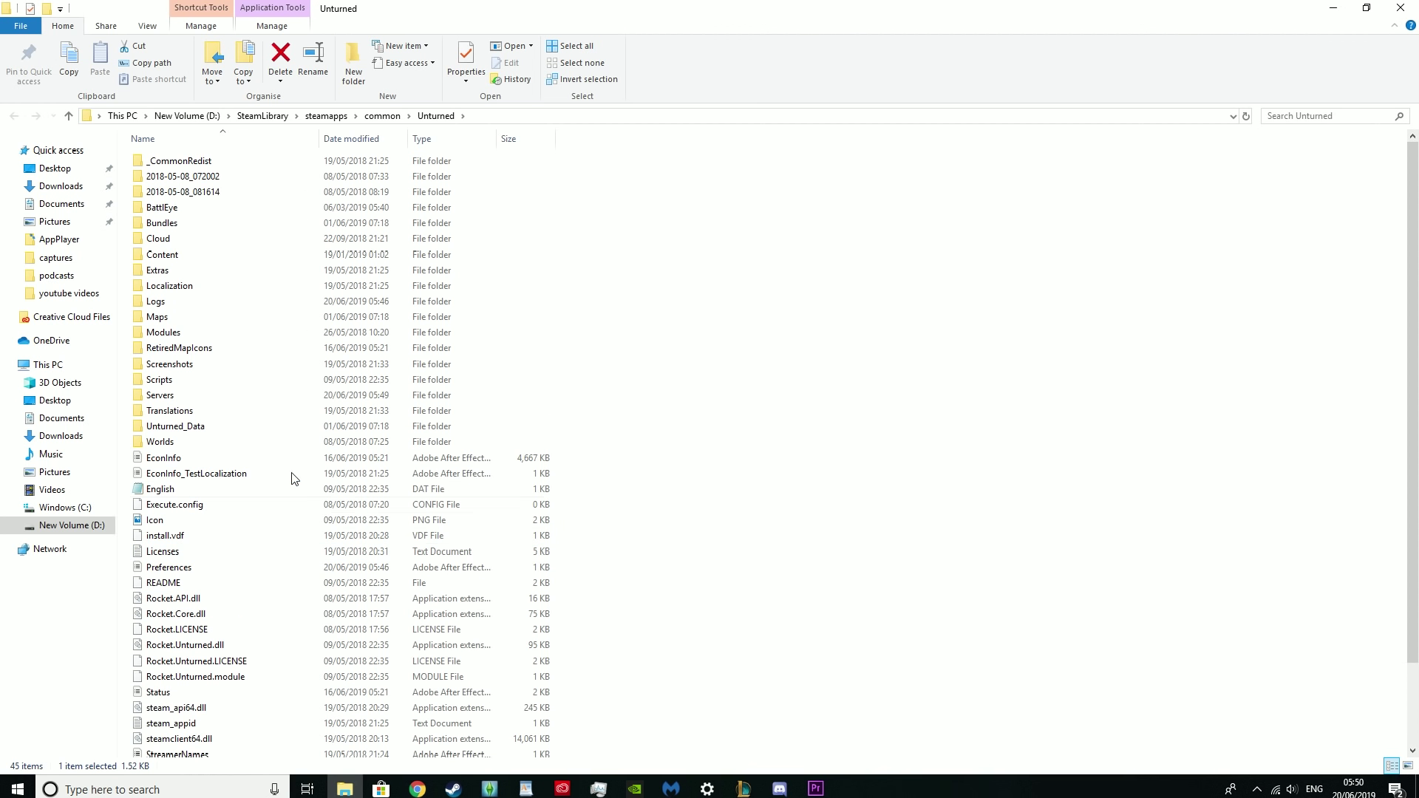
click(178, 396)
double_click(177, 397)
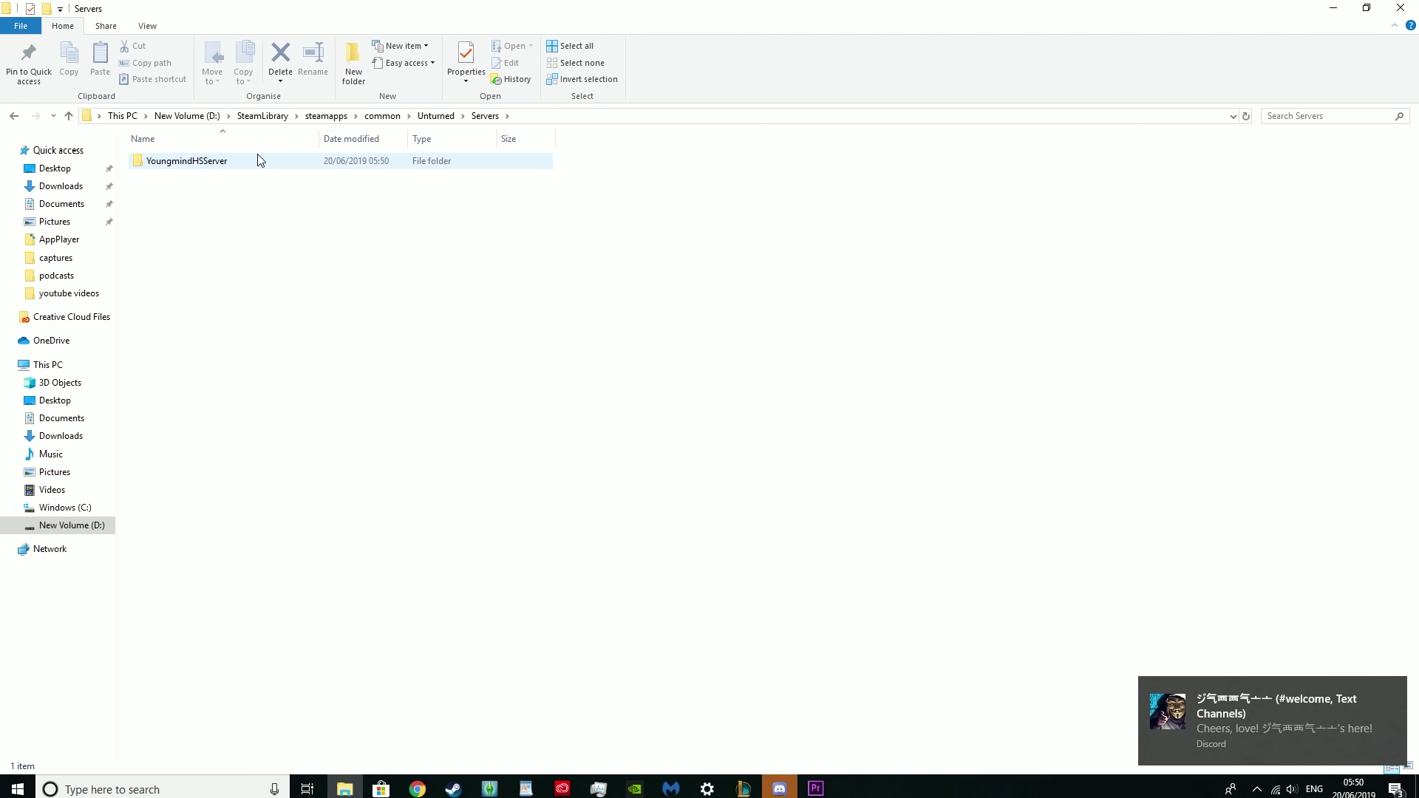
mouse_move(259, 160)
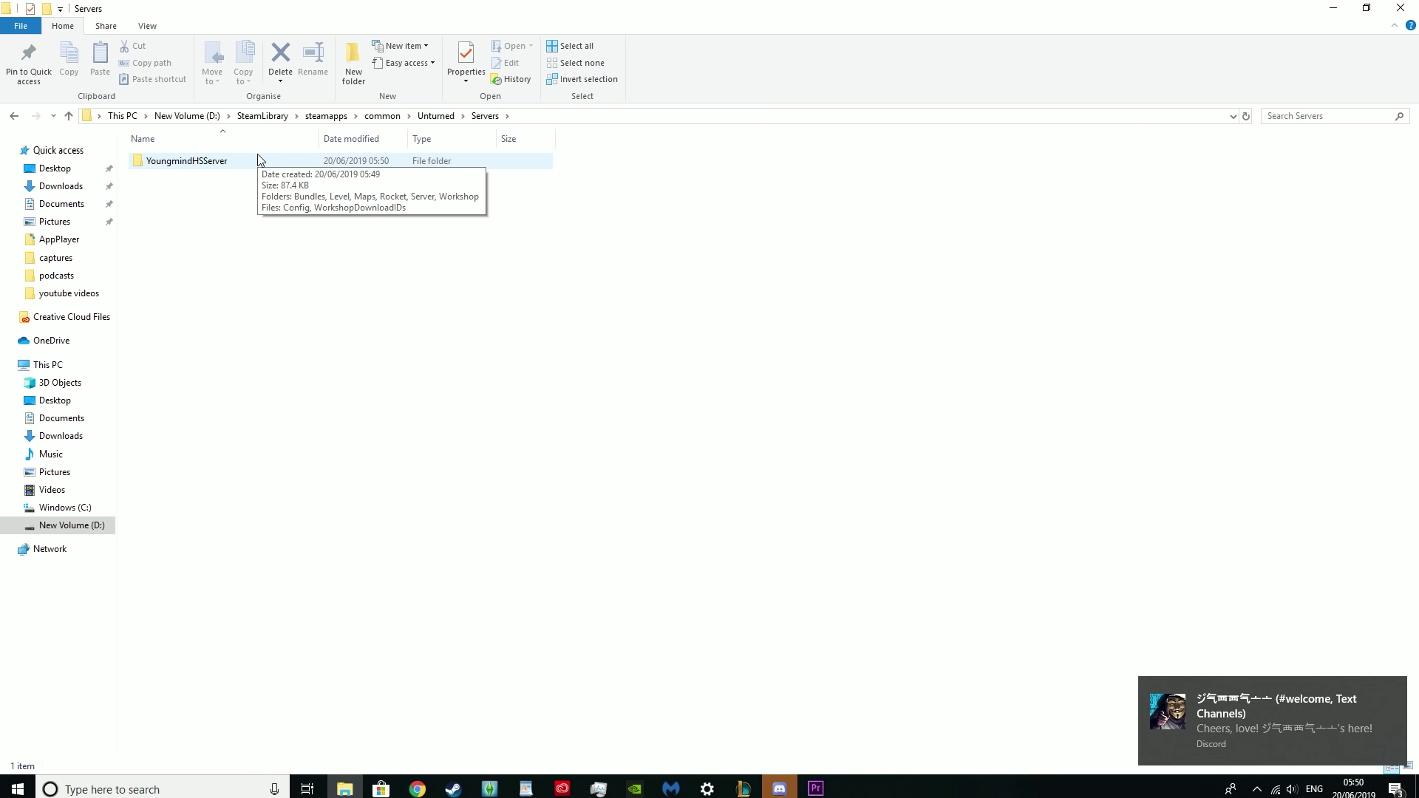
Open the Server folder inside YoungmindHSServer and close the Whitelist file if it opens.
double_click(259, 160)
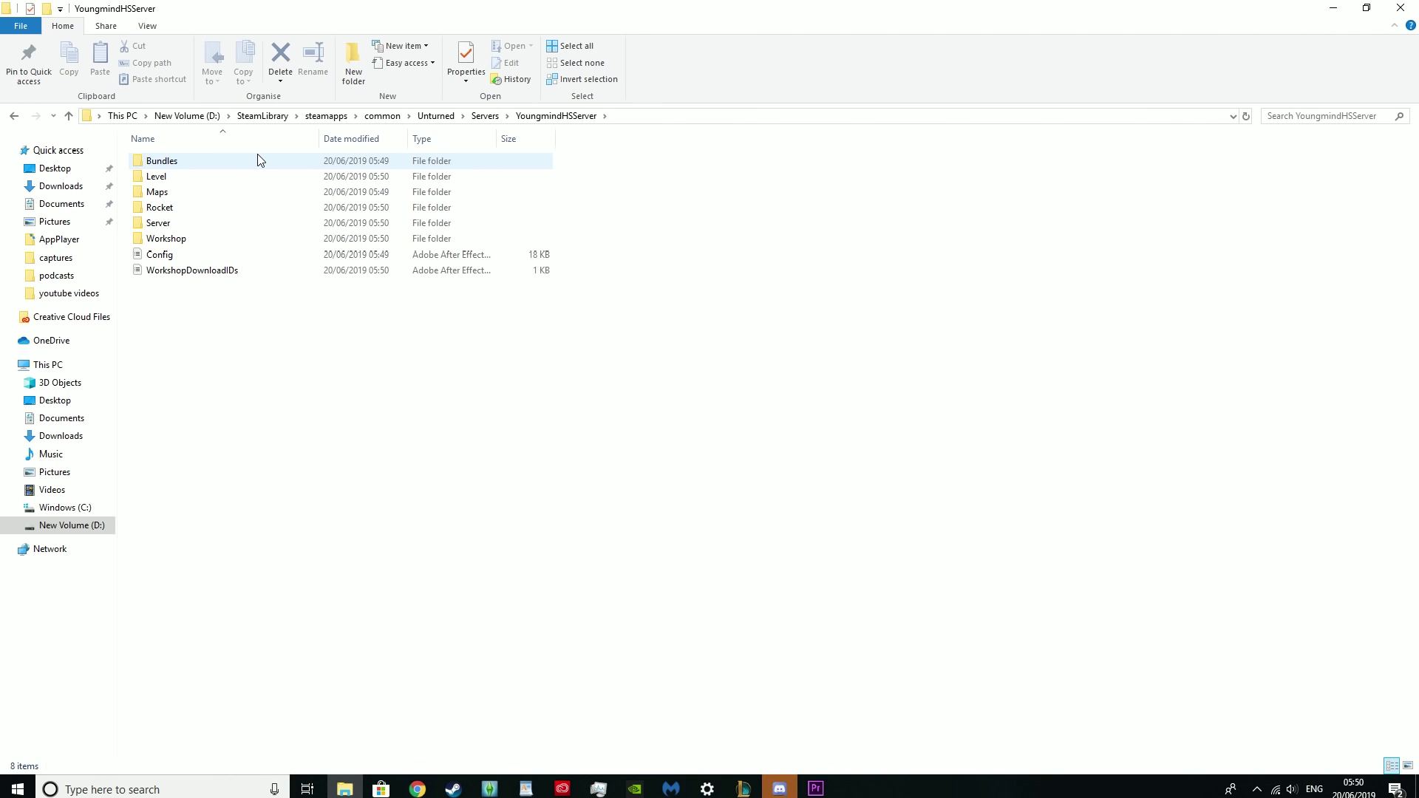
double_click(167, 225)
double_click(167, 224)
click(896, 108)
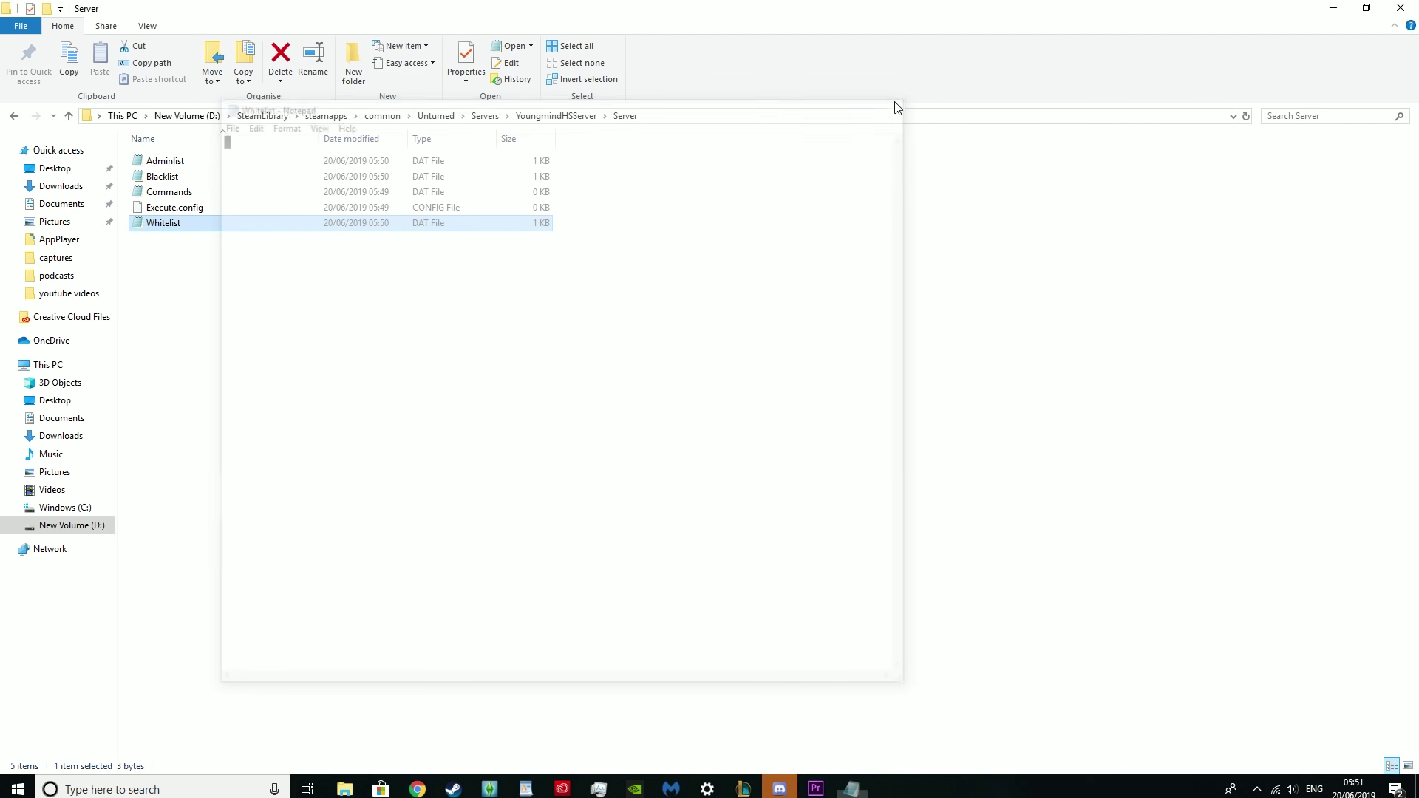
Open the Commands file for editing in Notepad++ and start its first line with "name".
double_click(171, 194)
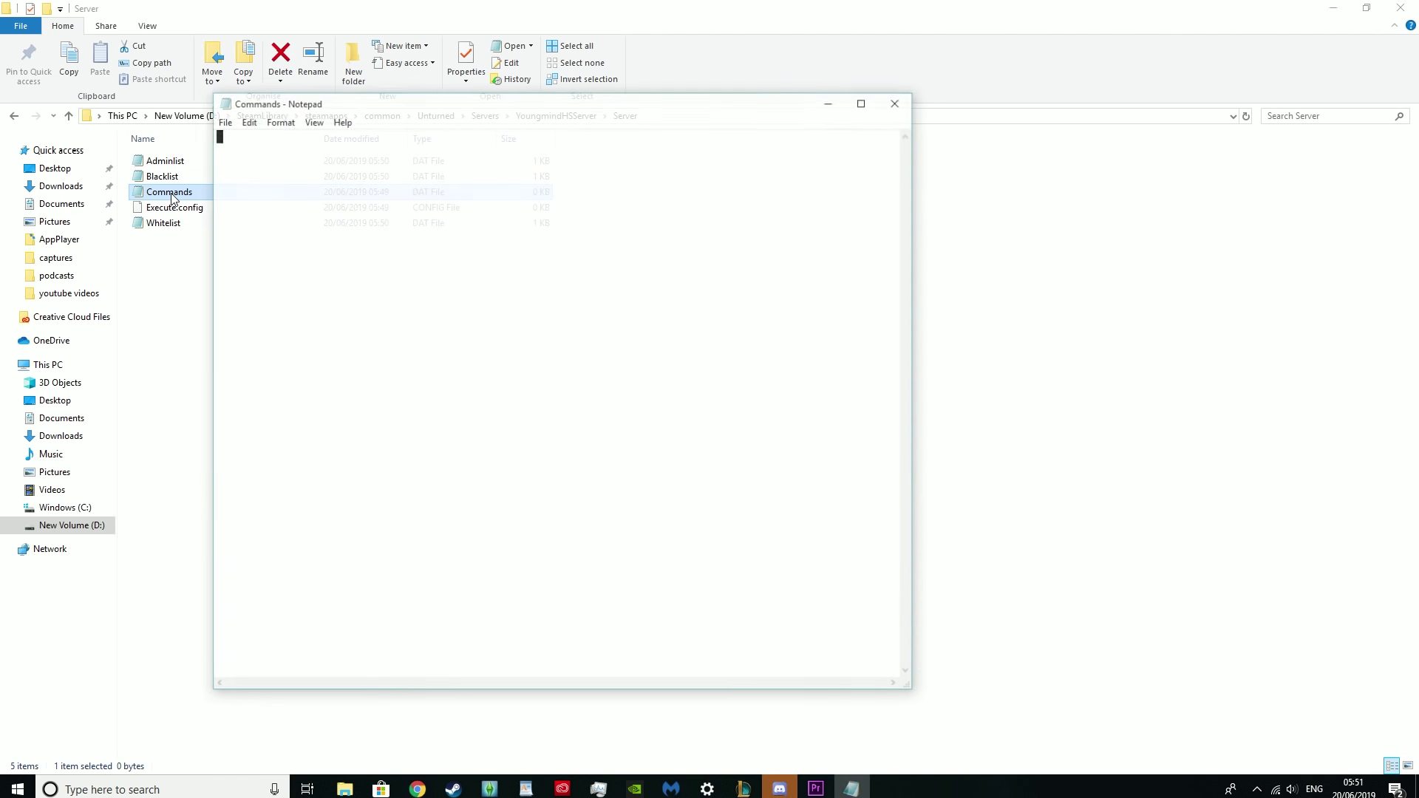
click(896, 108)
right_click(205, 194)
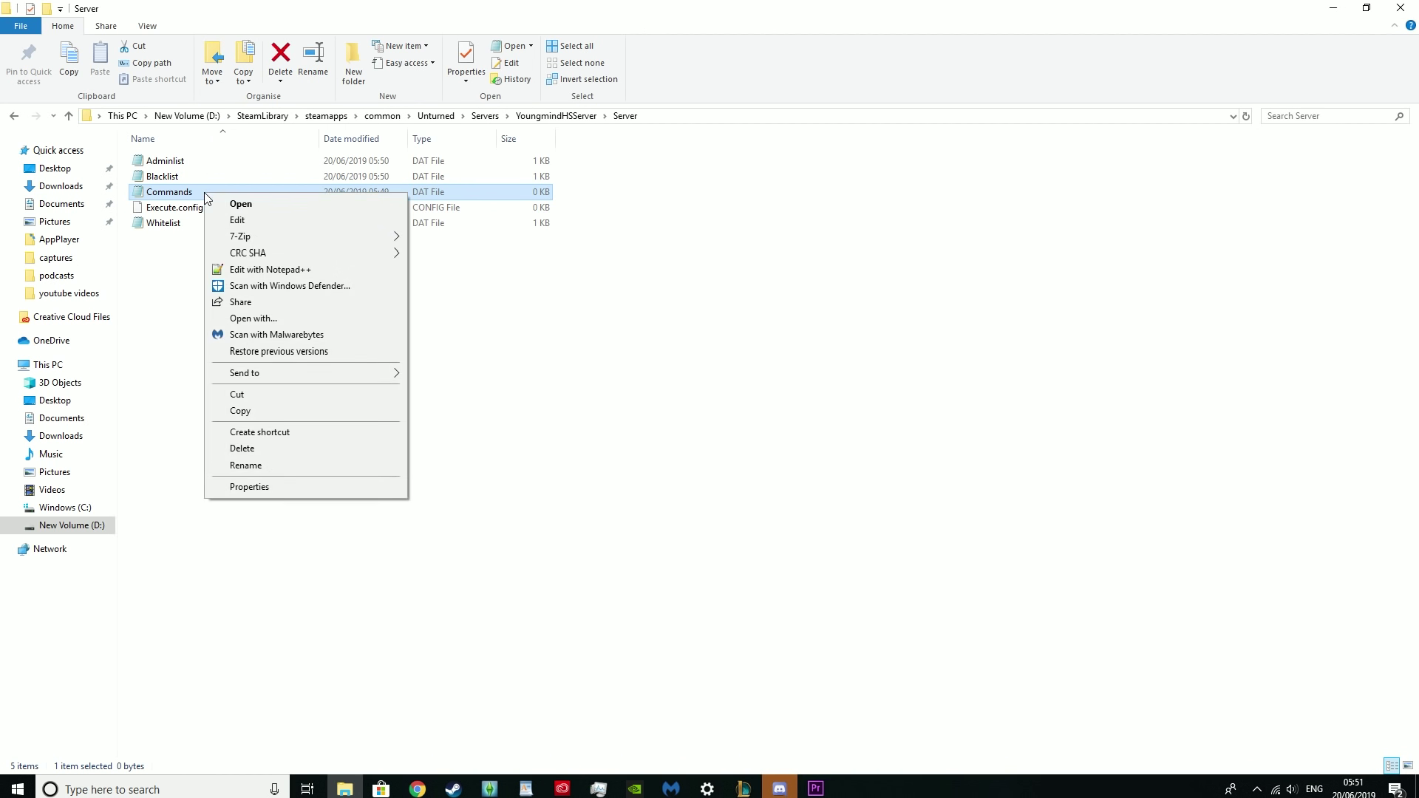
click(298, 276)
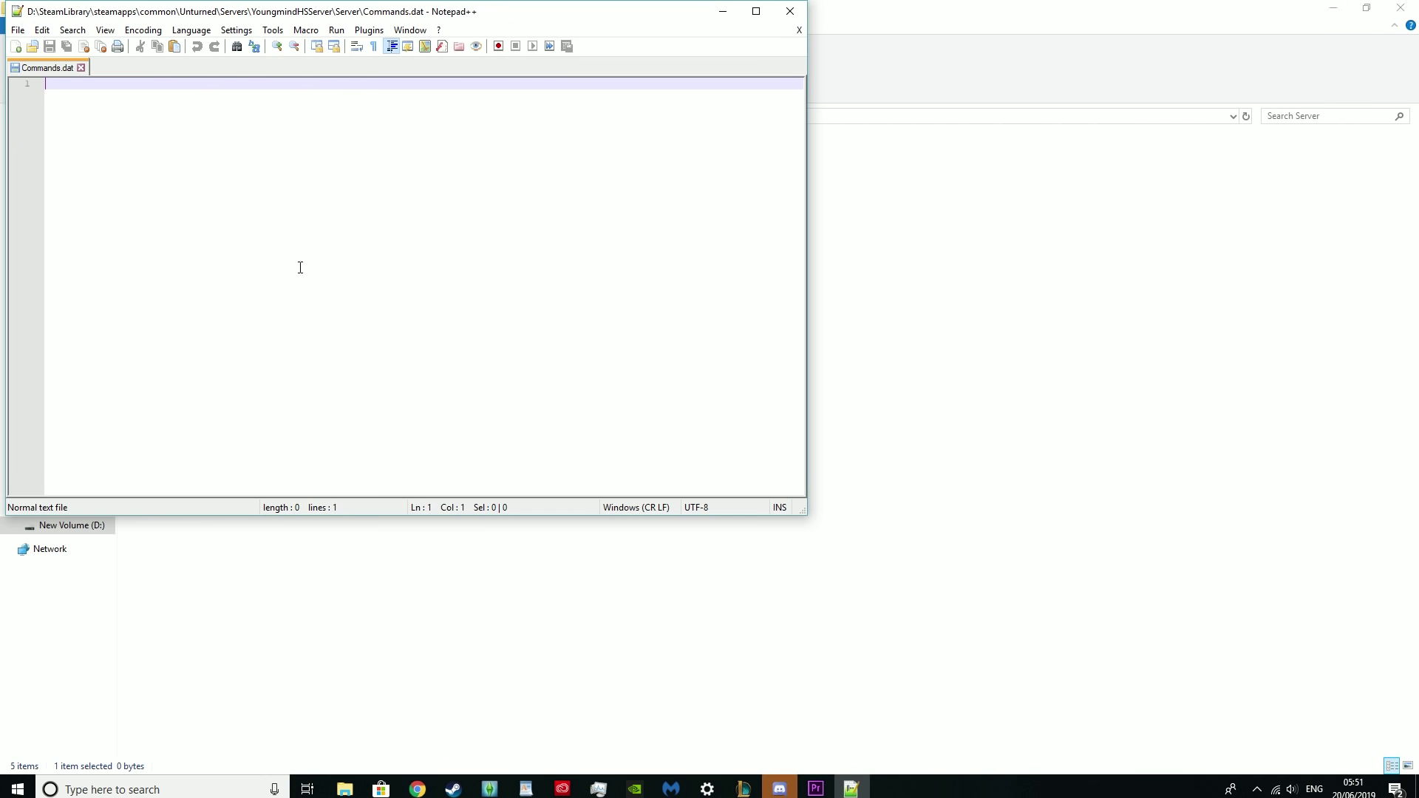
drag(309, 14, 810, 192)
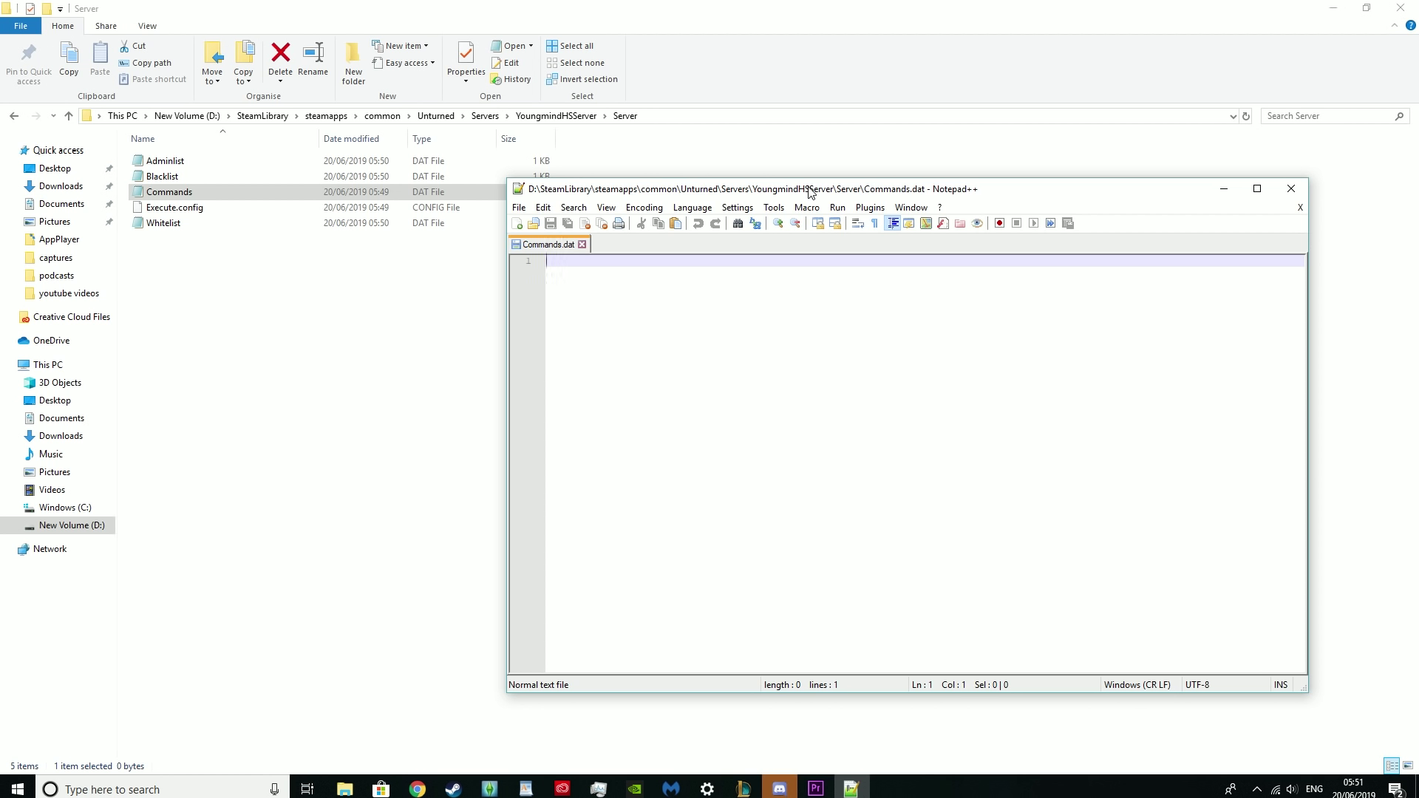
text(name)
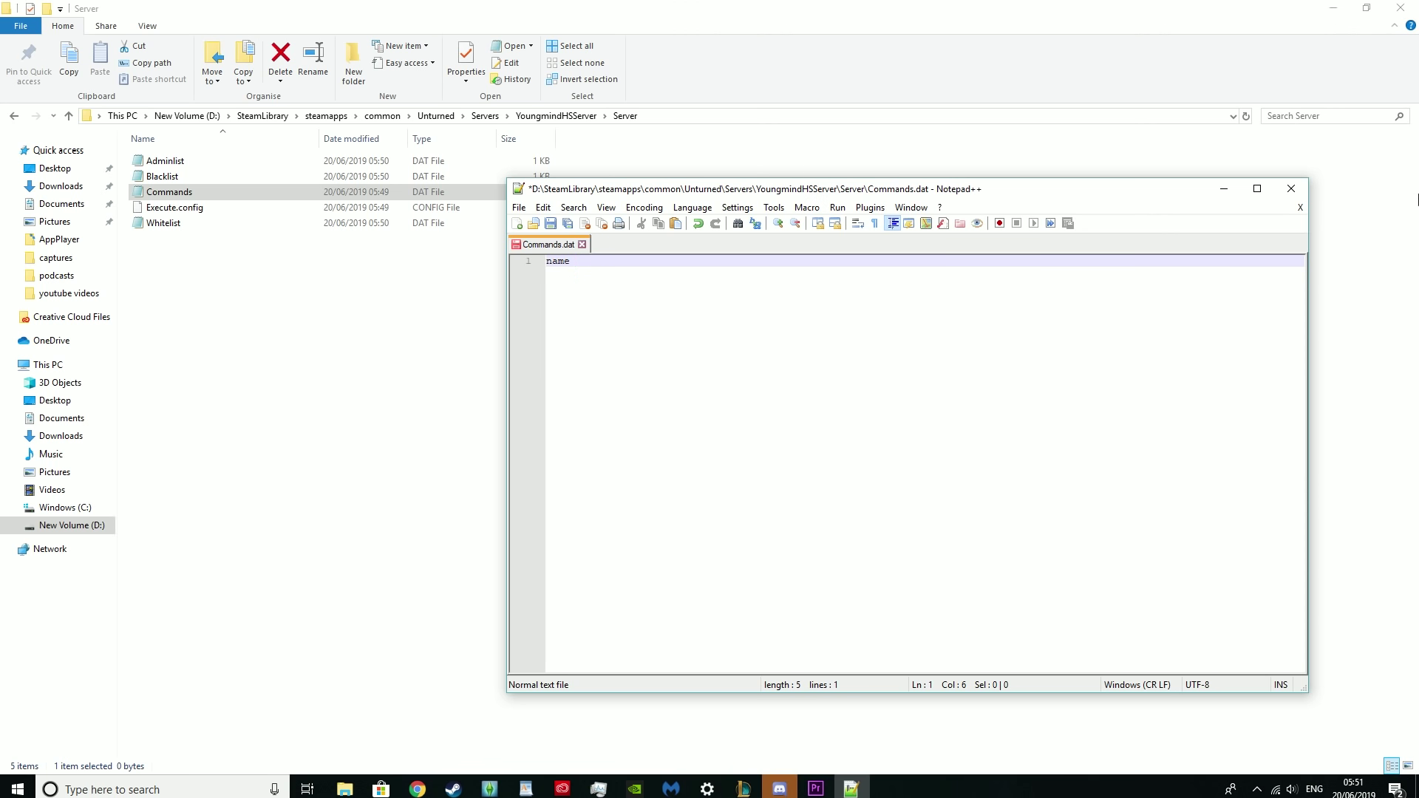
Clear the view to the desktop and extract the Unturned Server Pack archive there with 7-Zip.
click(1348, 7)
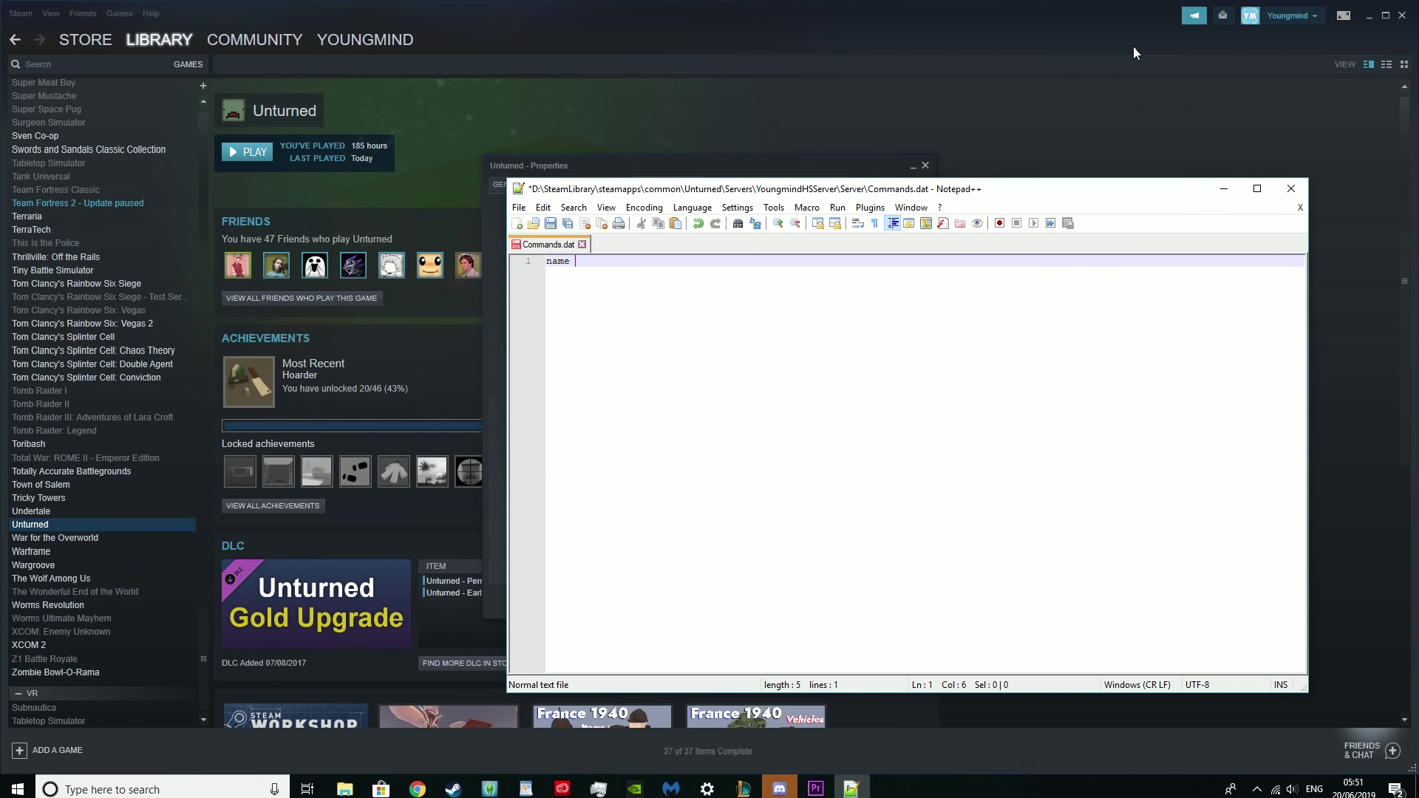
click(1368, 19)
click(1368, 19)
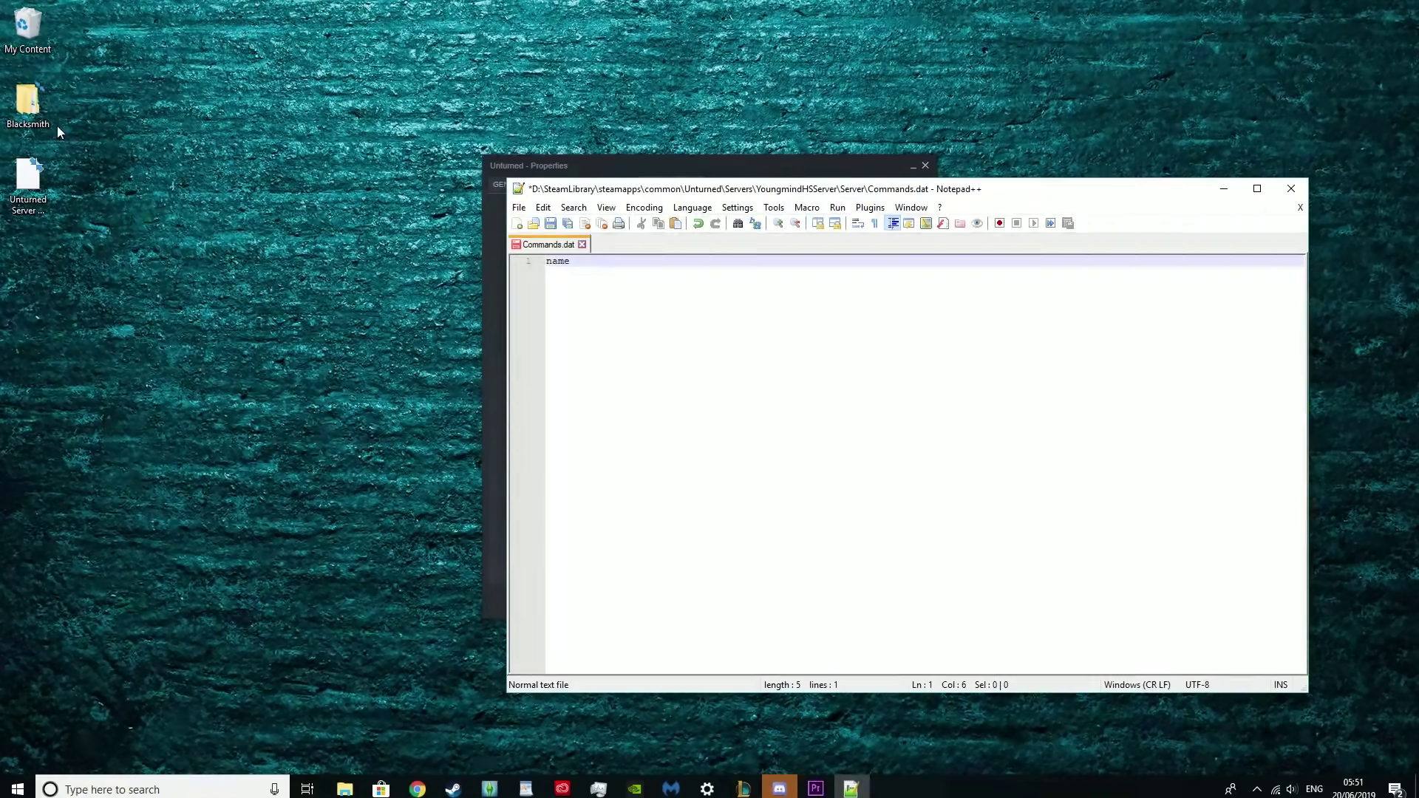
drag(25, 184, 137, 259)
right_click(139, 260)
mouse_move(215, 289)
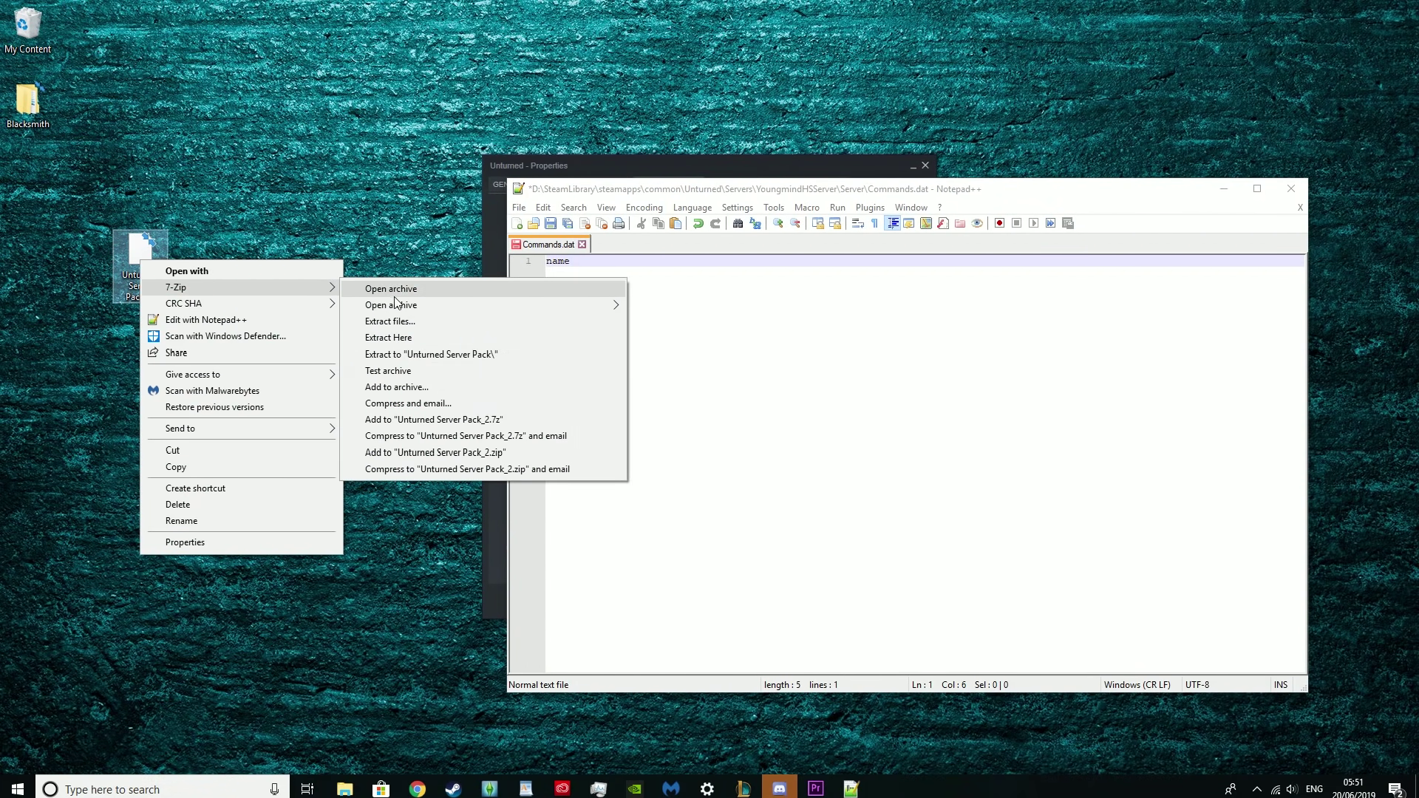
click(408, 339)
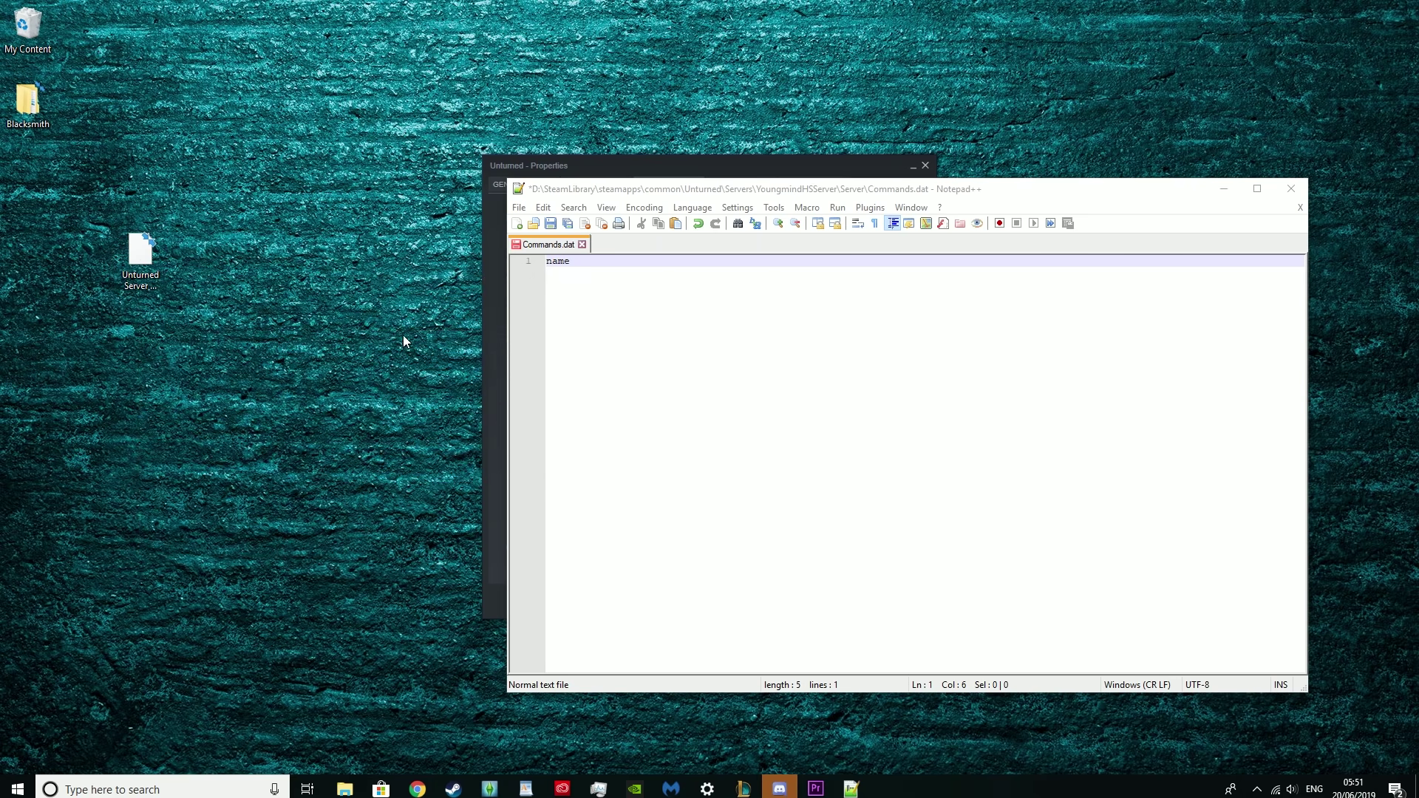
Open the Unturned Server Commands PDF from the extracted Unturned Server Pack folder.
double_click(43, 206)
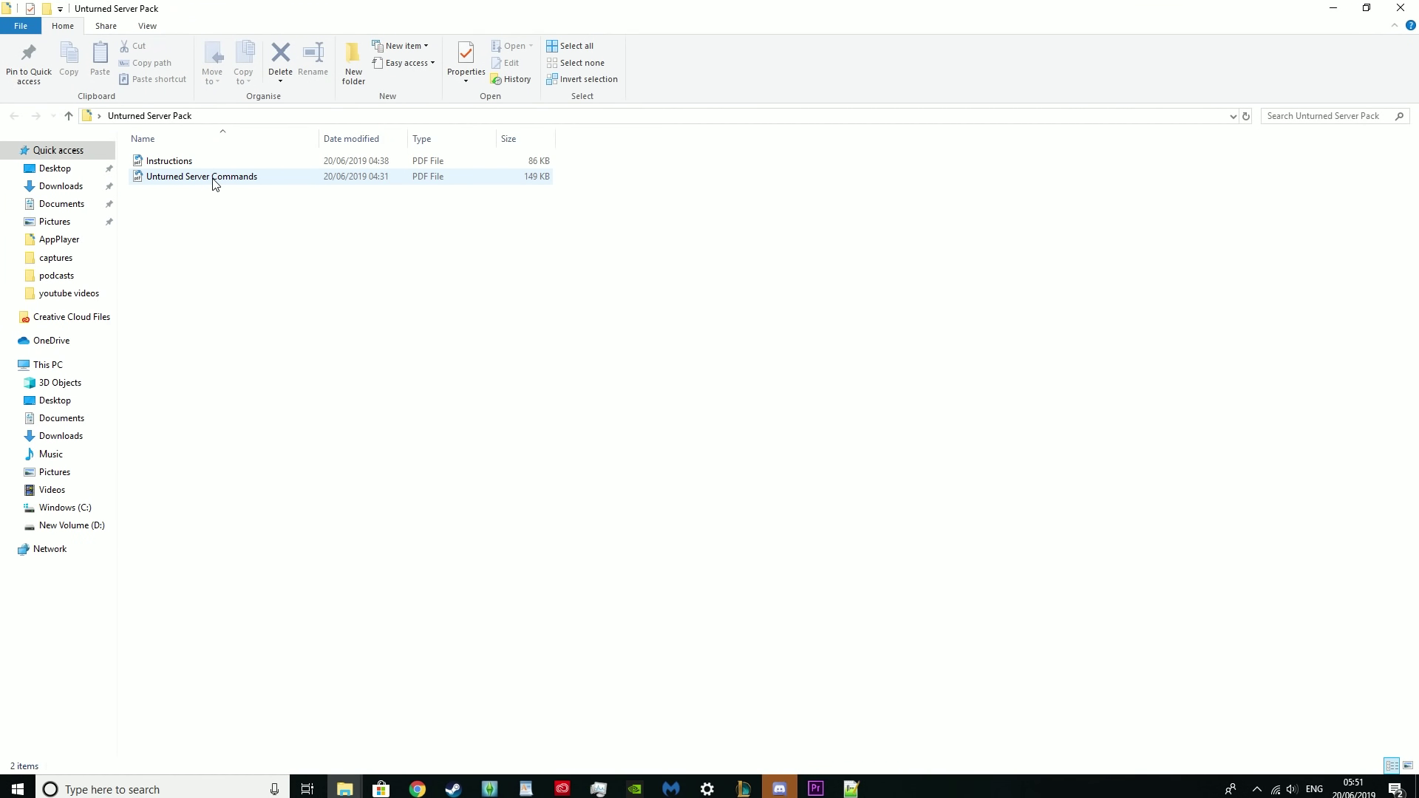
double_click(214, 183)
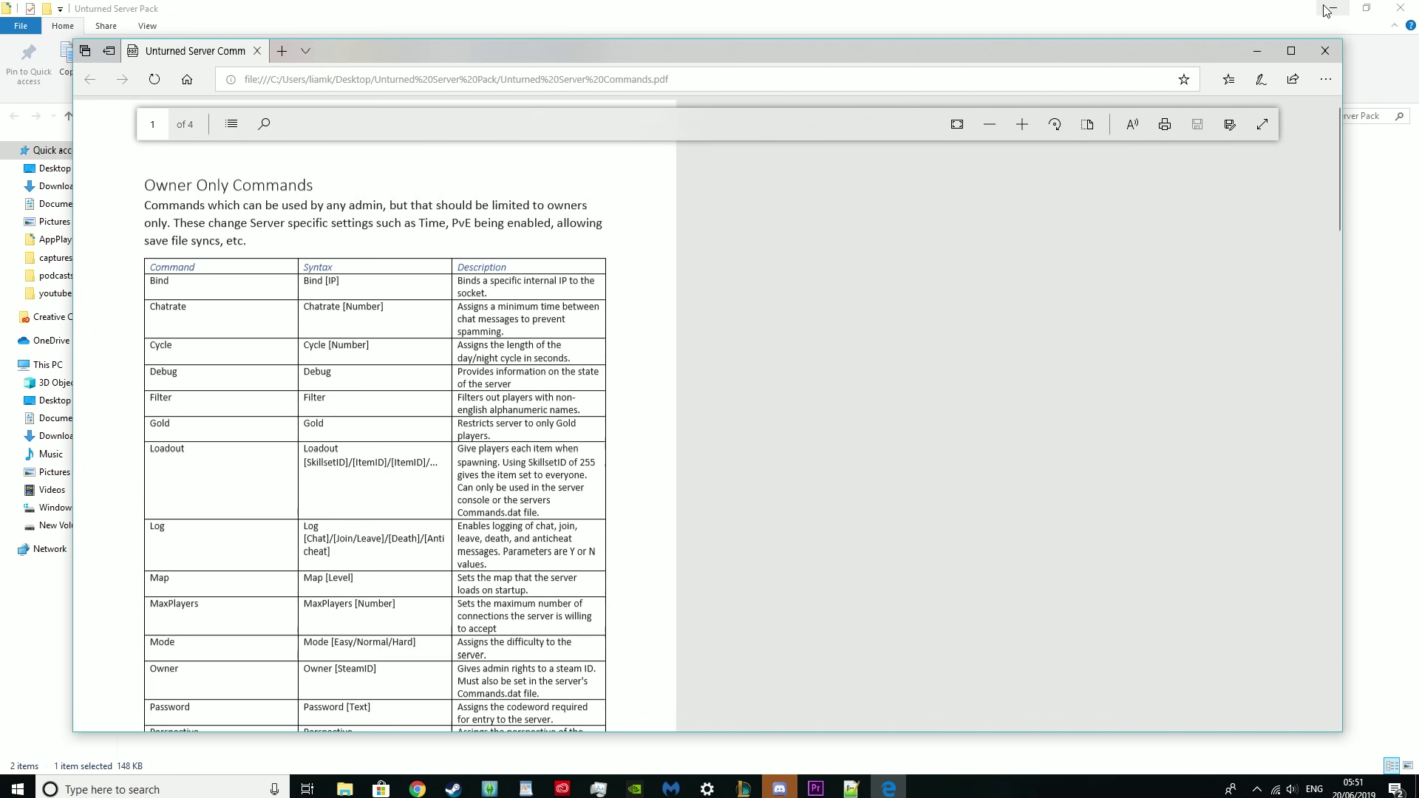
click(1333, 7)
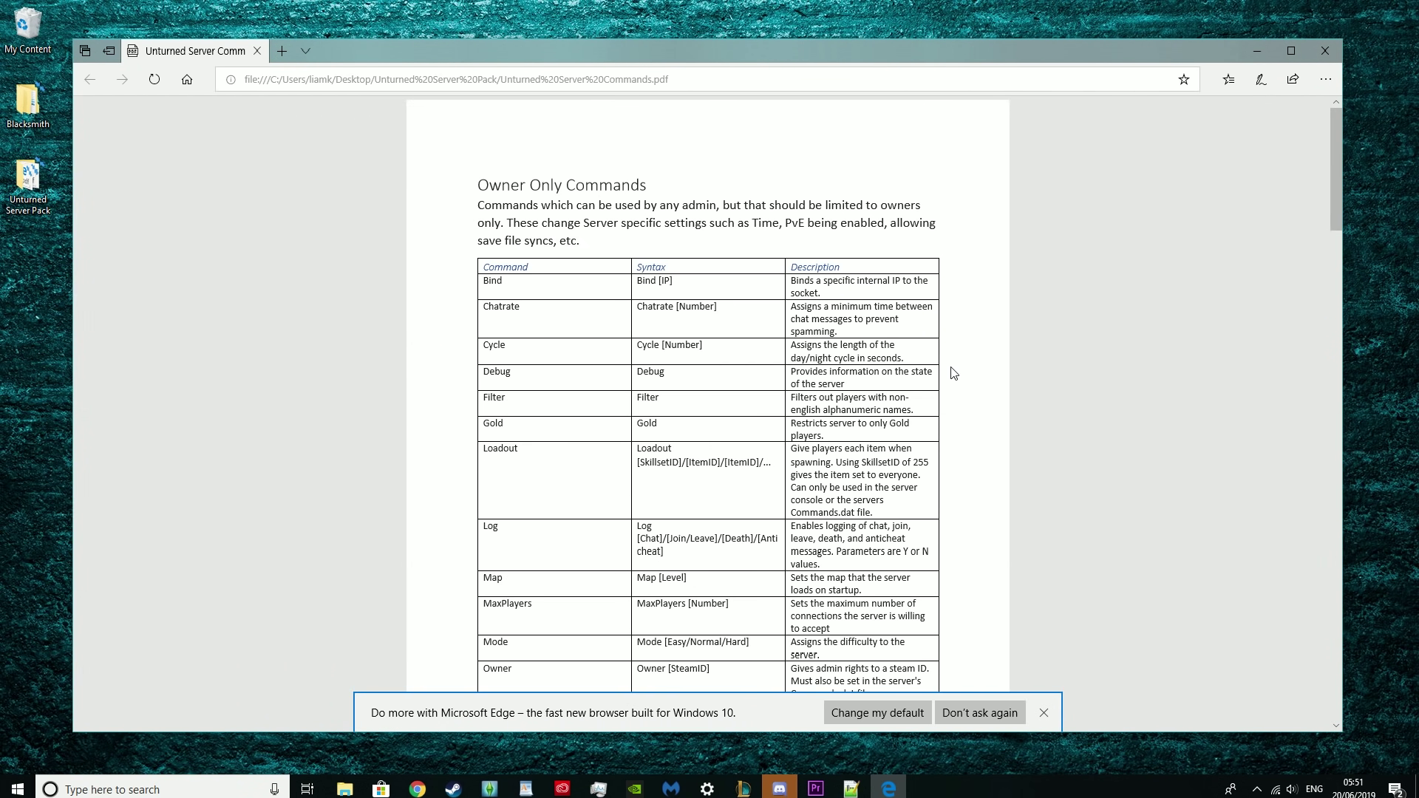
Review the PDF's owner, moderation, user, cheat, log and whitelist commands with their syntax, and close the document.
scroll(649, 460, down, 5)
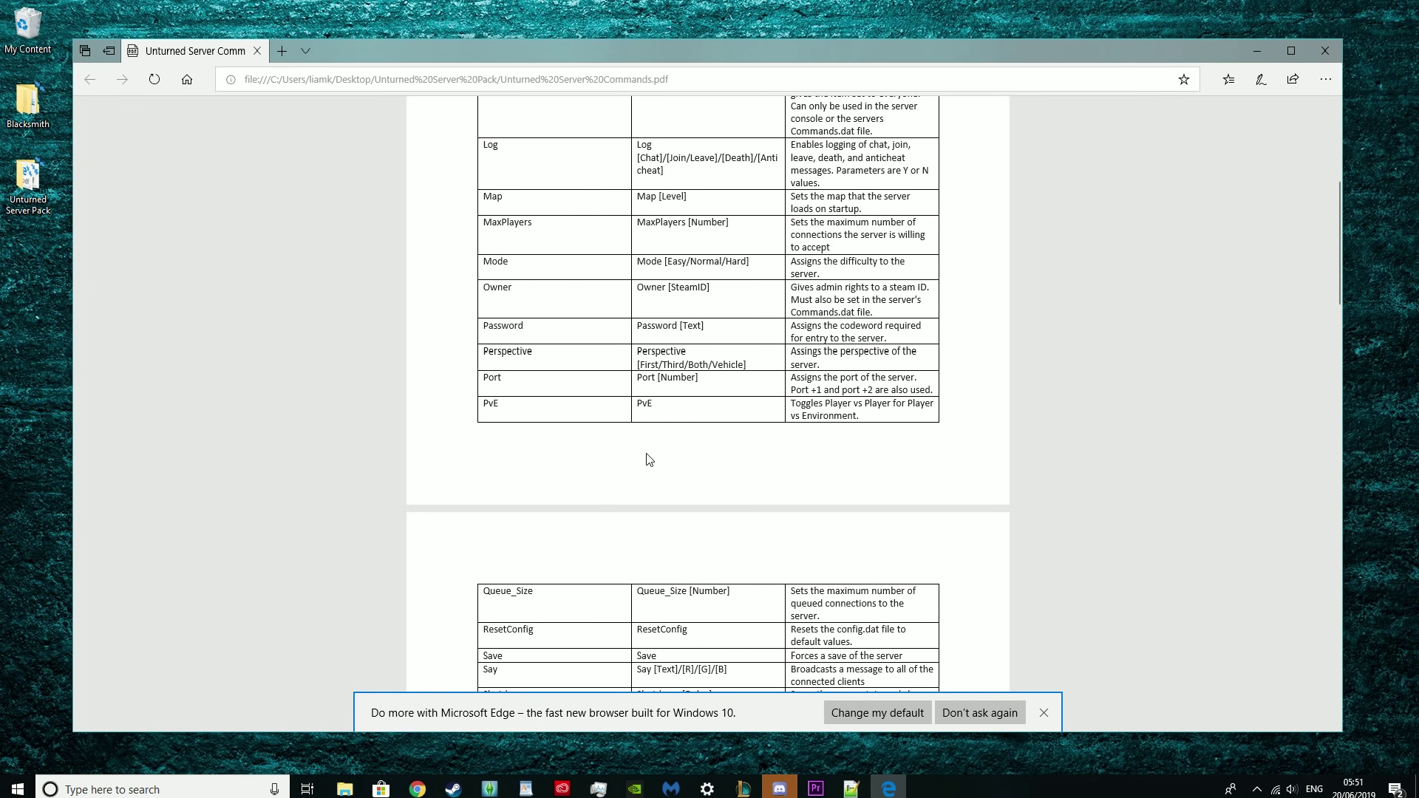
scroll(702, 443, down, 2)
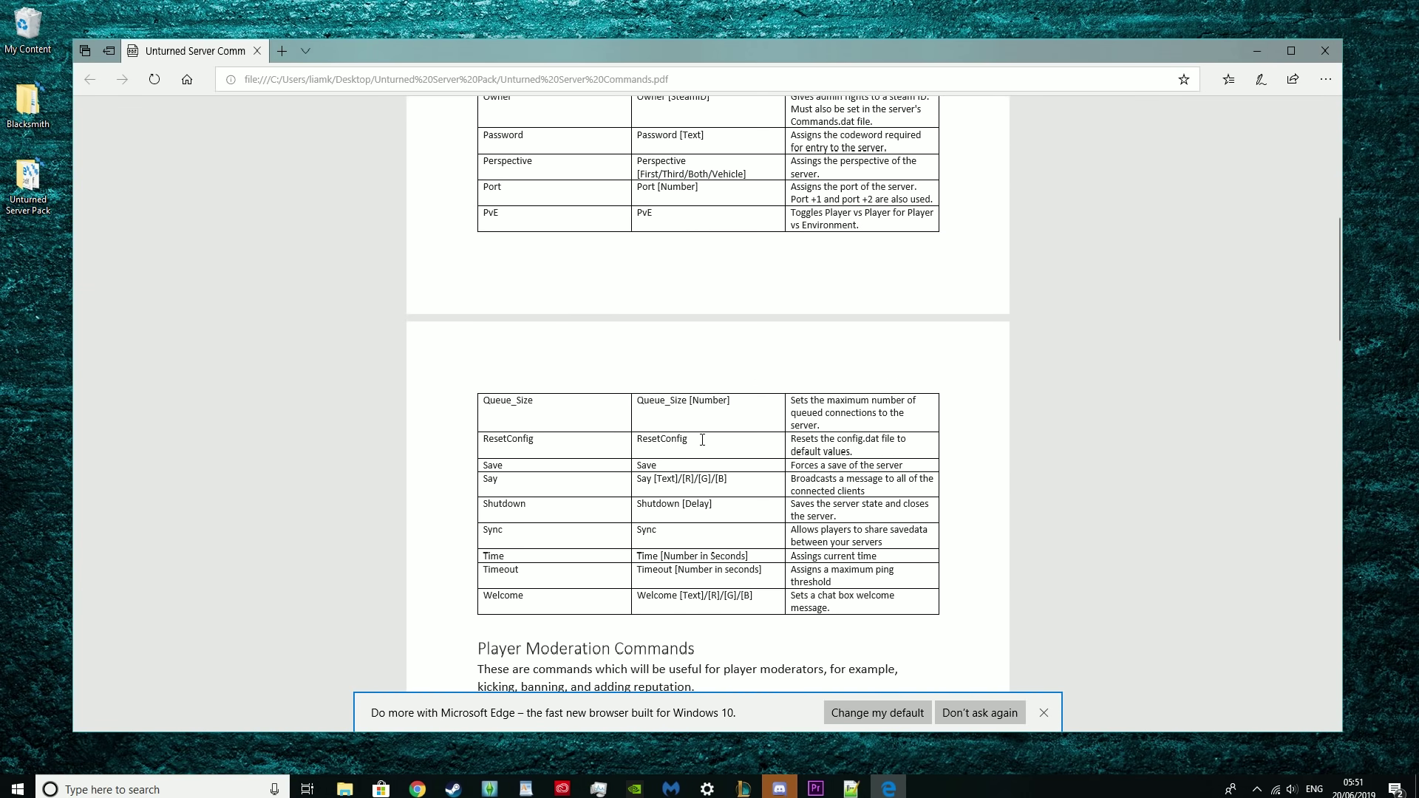
scroll(661, 272, down, 4)
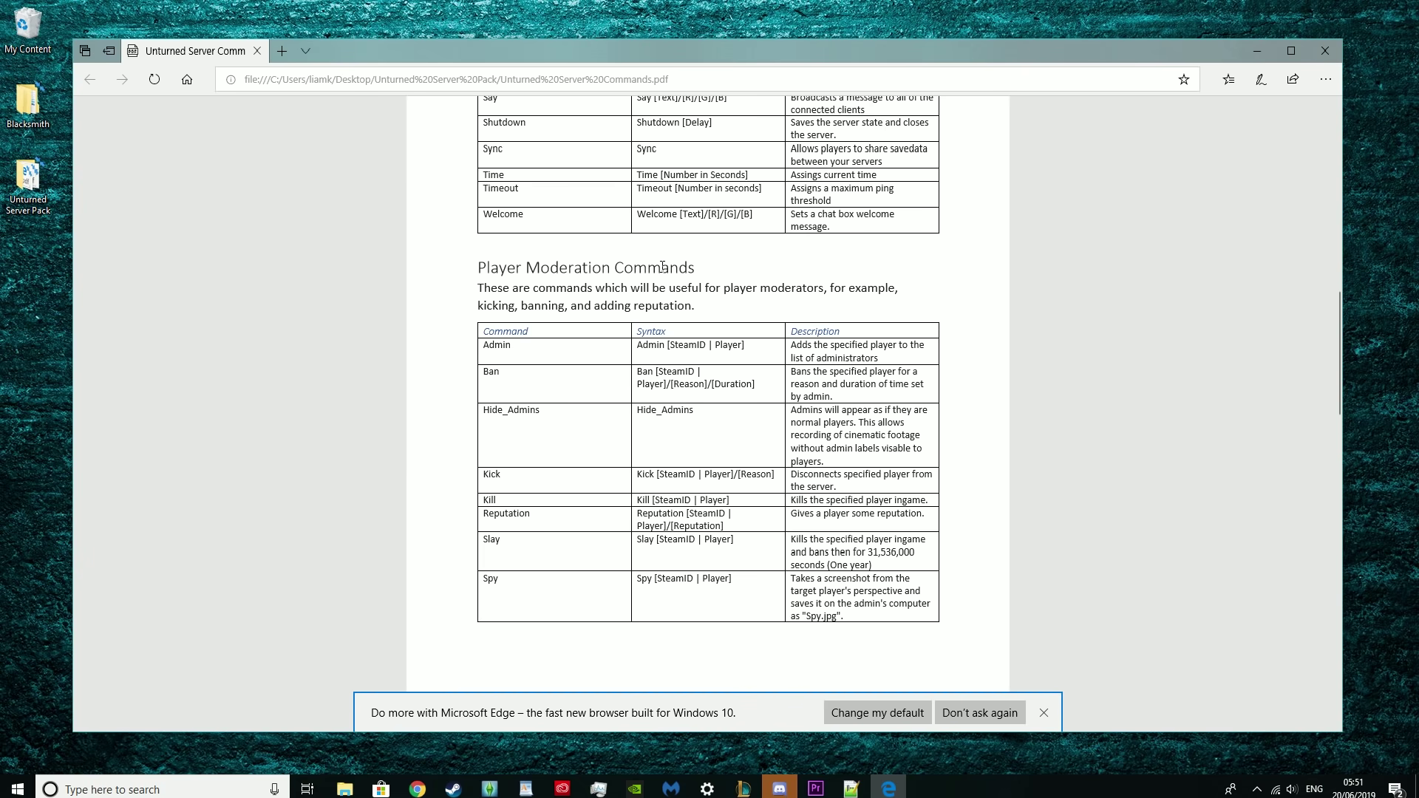
scroll(662, 267, down, 3)
scroll(662, 270, down, 8)
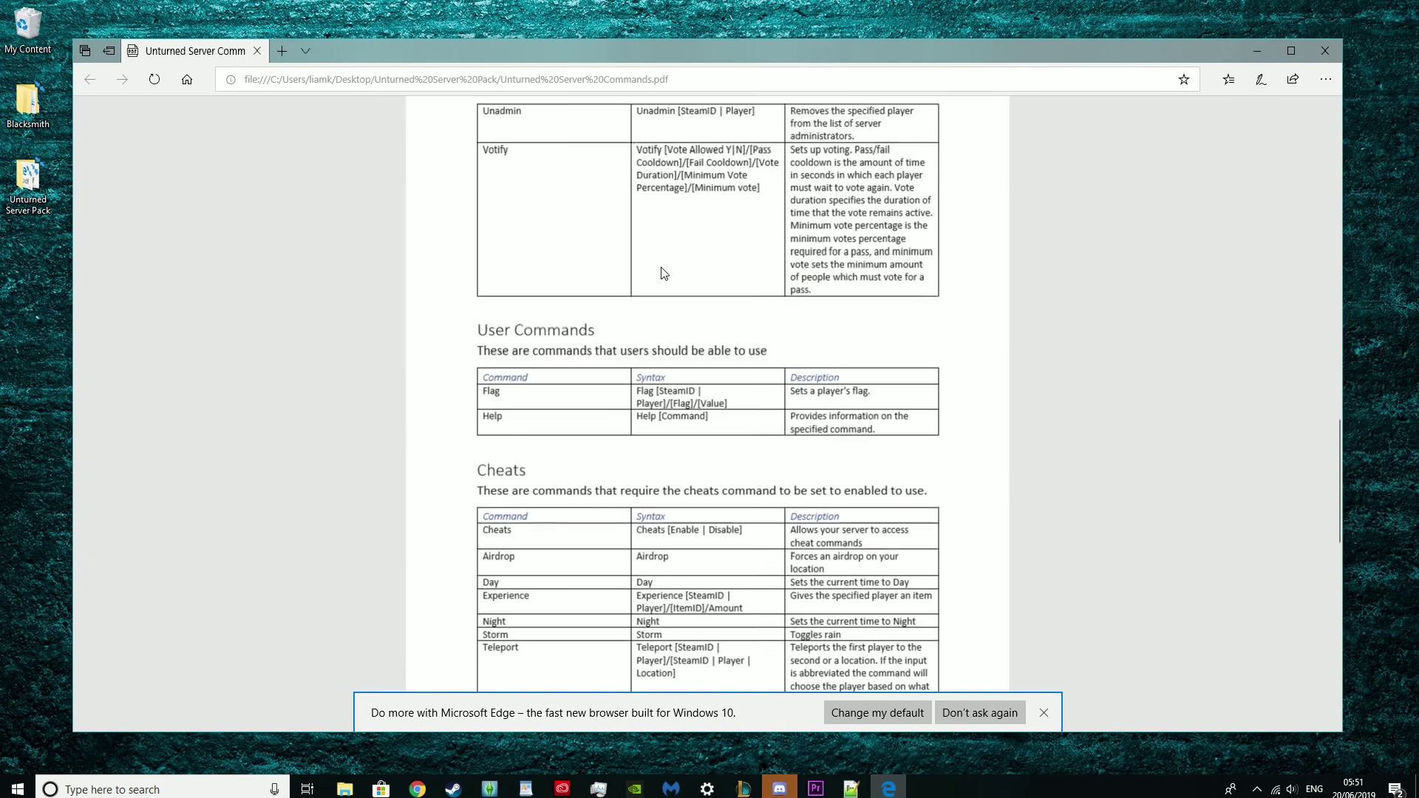
scroll(663, 273, down, 6)
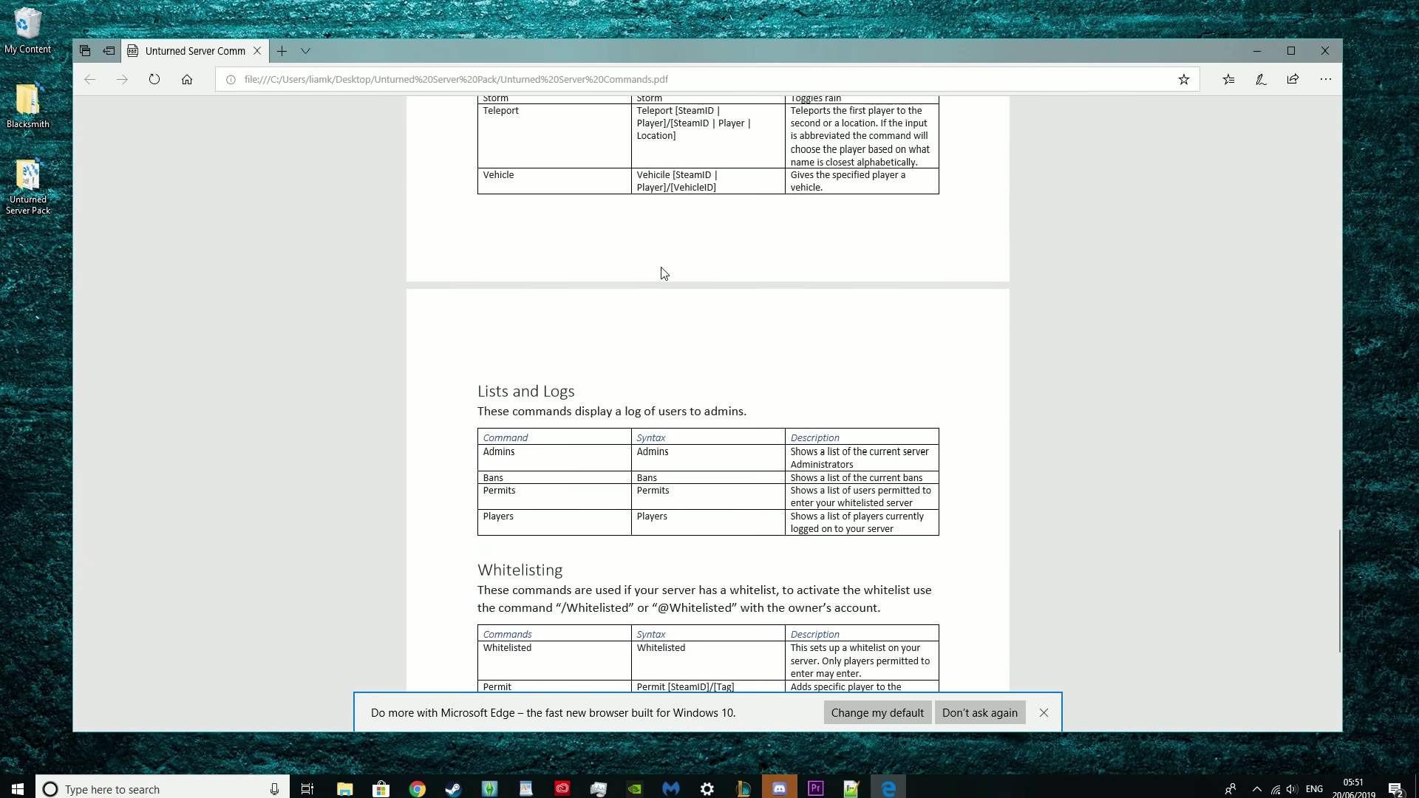
scroll(662, 270, up, 20)
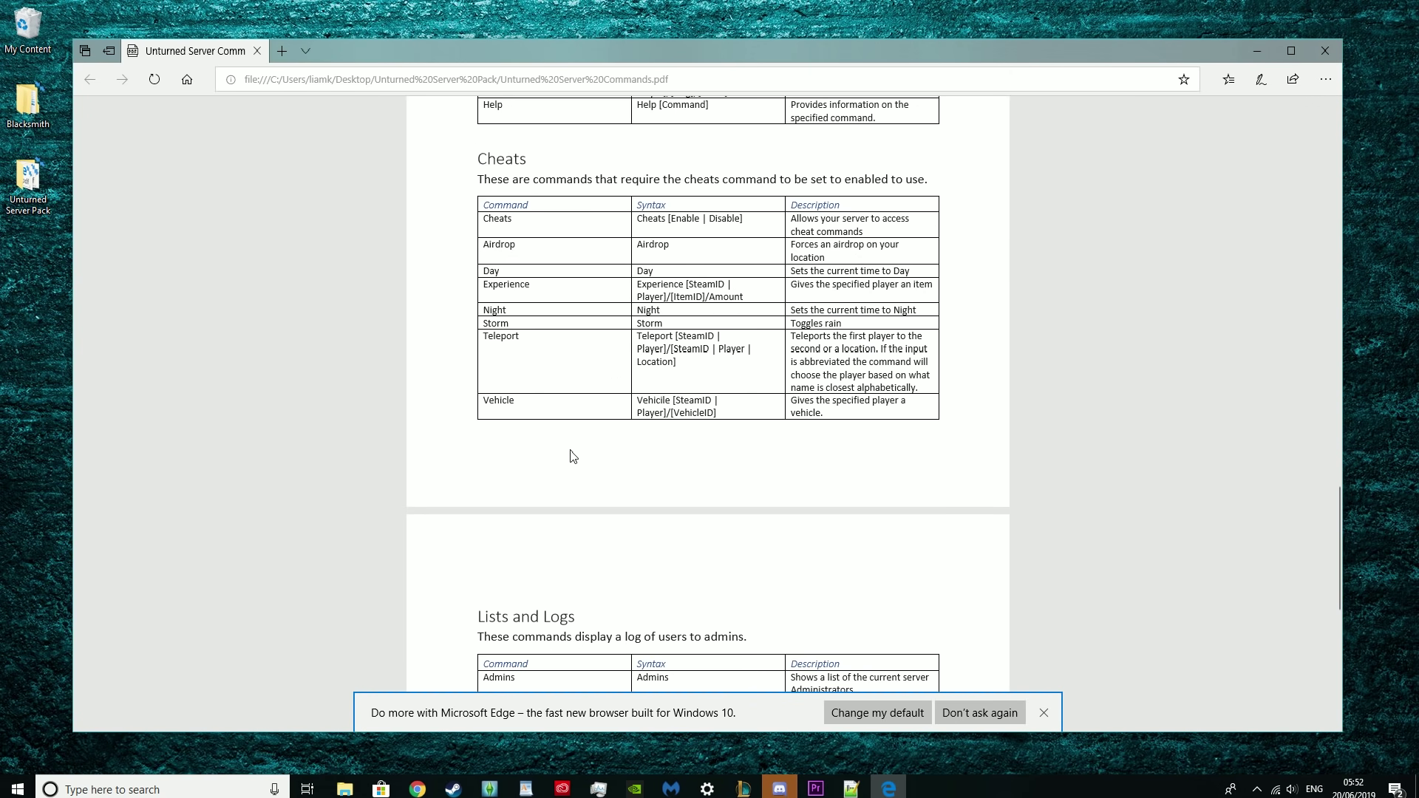
scroll(544, 442, up, 8)
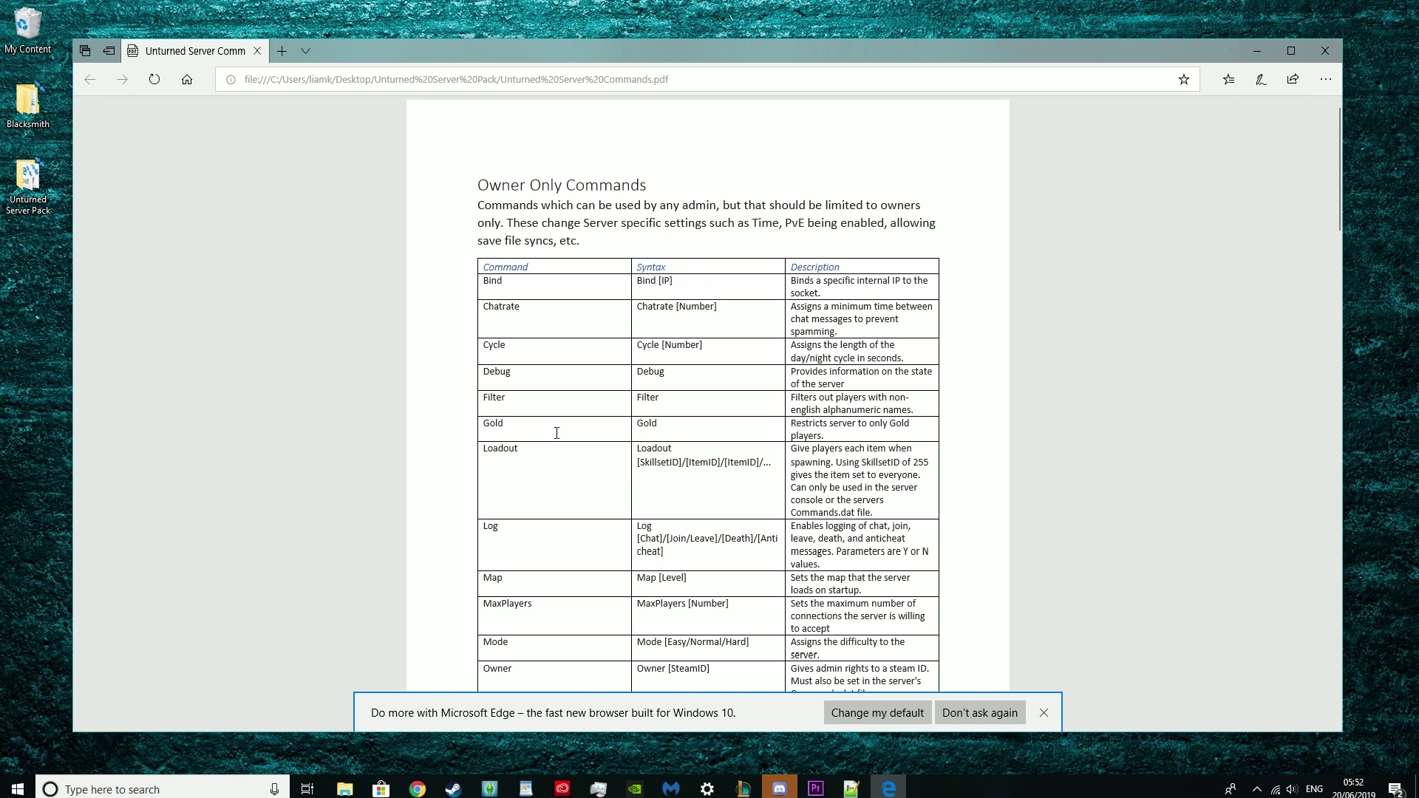
scroll(621, 390, down, 6)
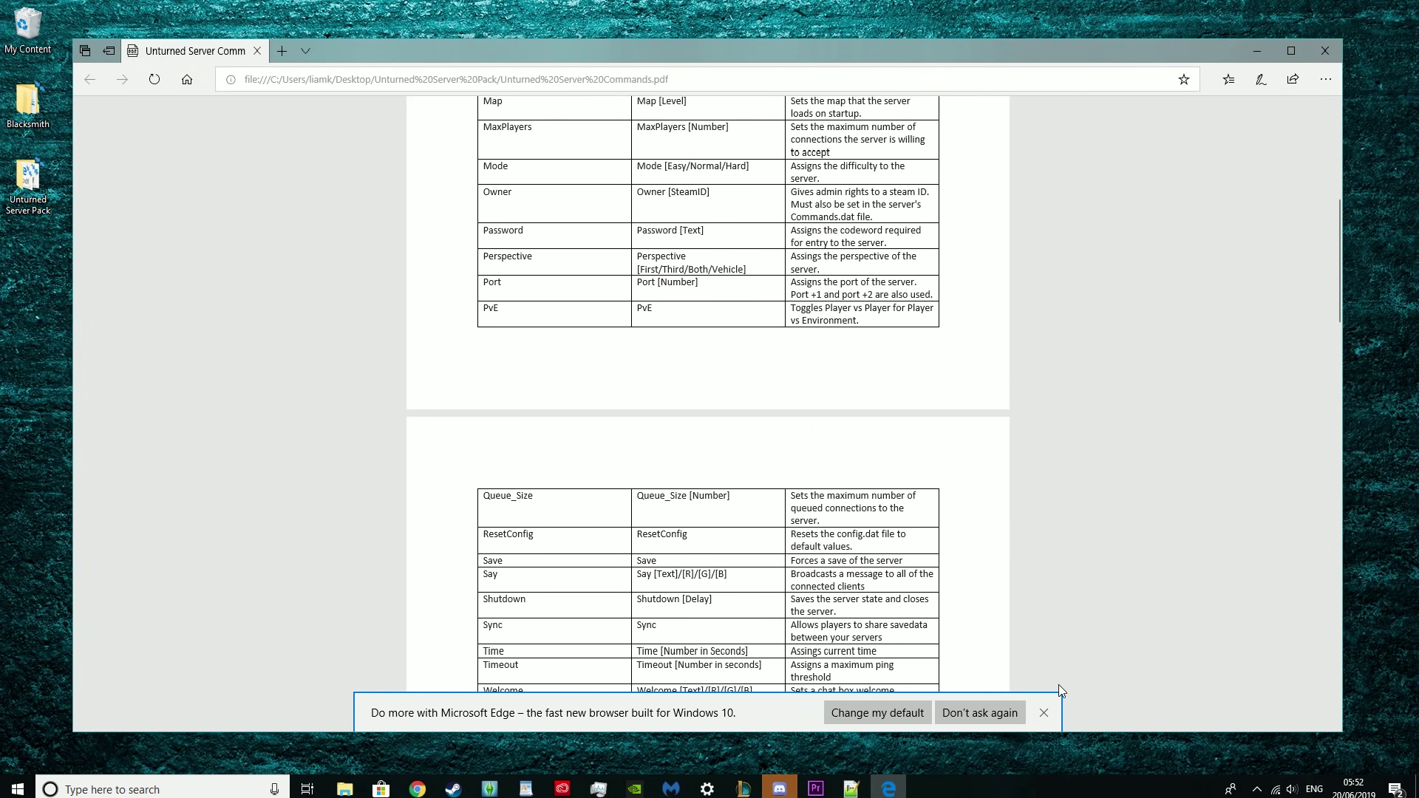
click(1044, 712)
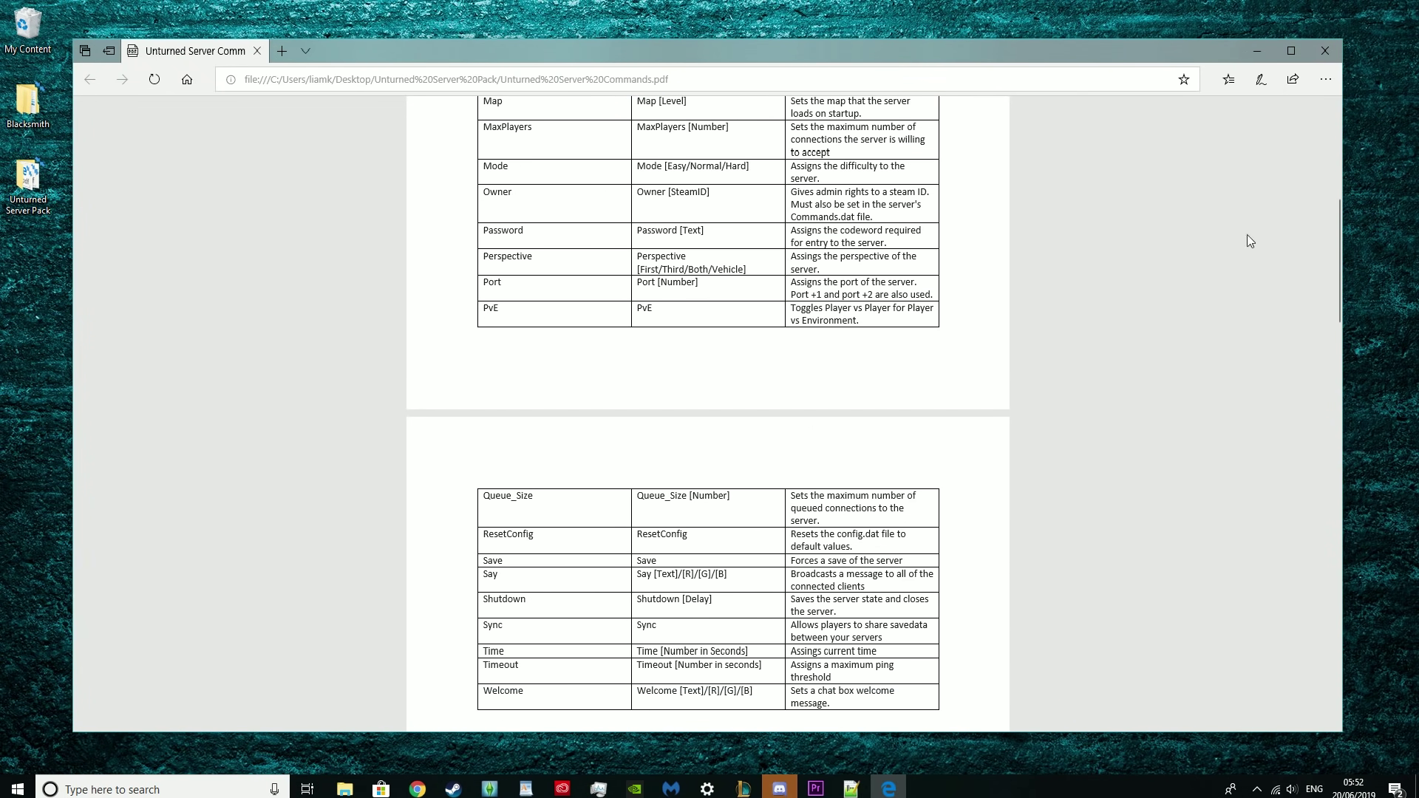
click(1324, 51)
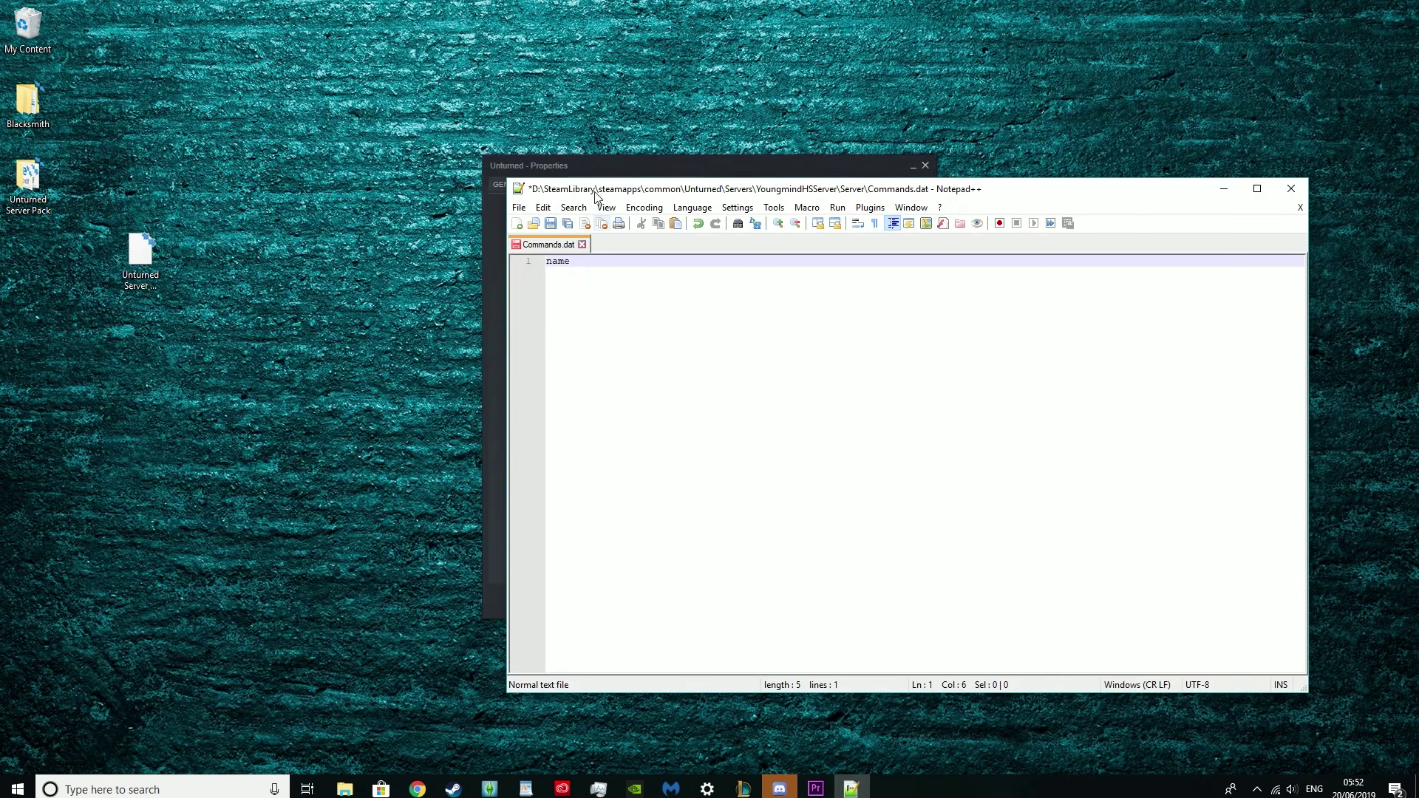
Complete the name line in Commands.dat with YoungmindHSServer.
double_click(673, 193)
drag(449, 6, 591, 111)
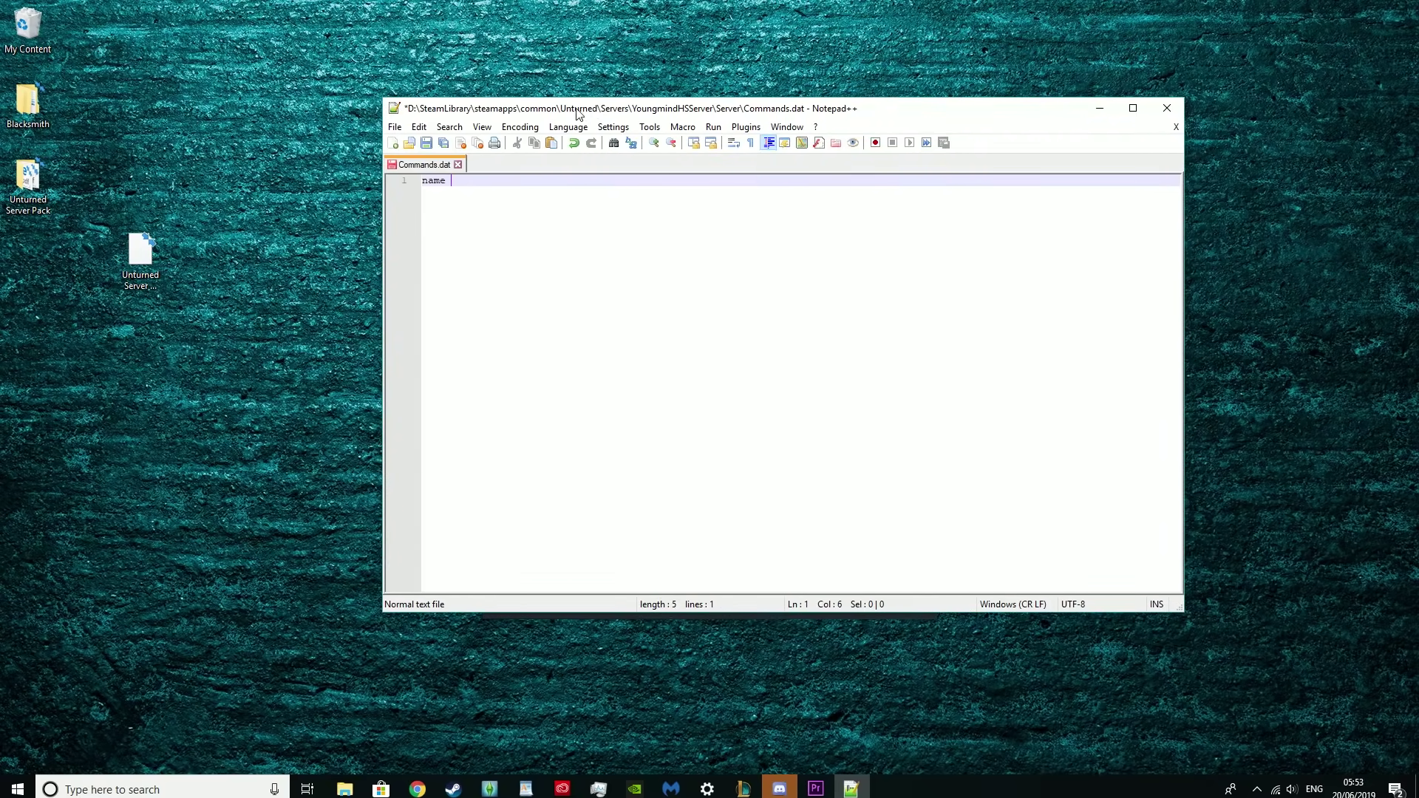
text(Yy)
text(ungmindHSServer)
key(Return)
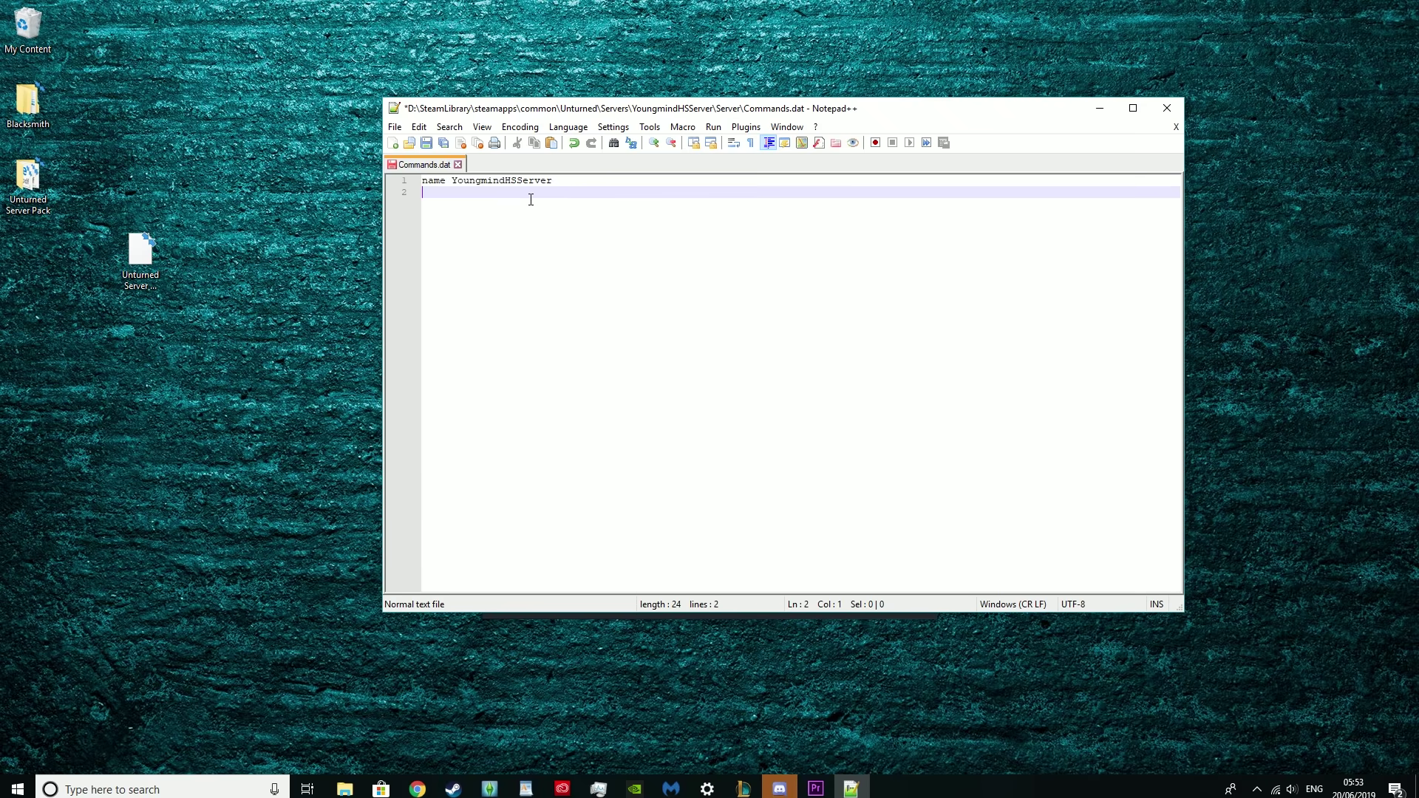
Add the line "mode normal" below the server name in Commands.dat.
text(mode easy/nor)
key(BackSpace)
key(BackSpace)
key(BackSpace)
key(BackSpace)
key(BackSpace)
key(BackSpace)
key(BackSpace)
key(BackSpace)
key(BackSpace)
key(BackSpace)
key(BackSpace)
key(BackSpace)
key(BackSpace)
key(BackSpace)
key(BackSpace)
key(BackSpace)
text(normal)
key(Return)
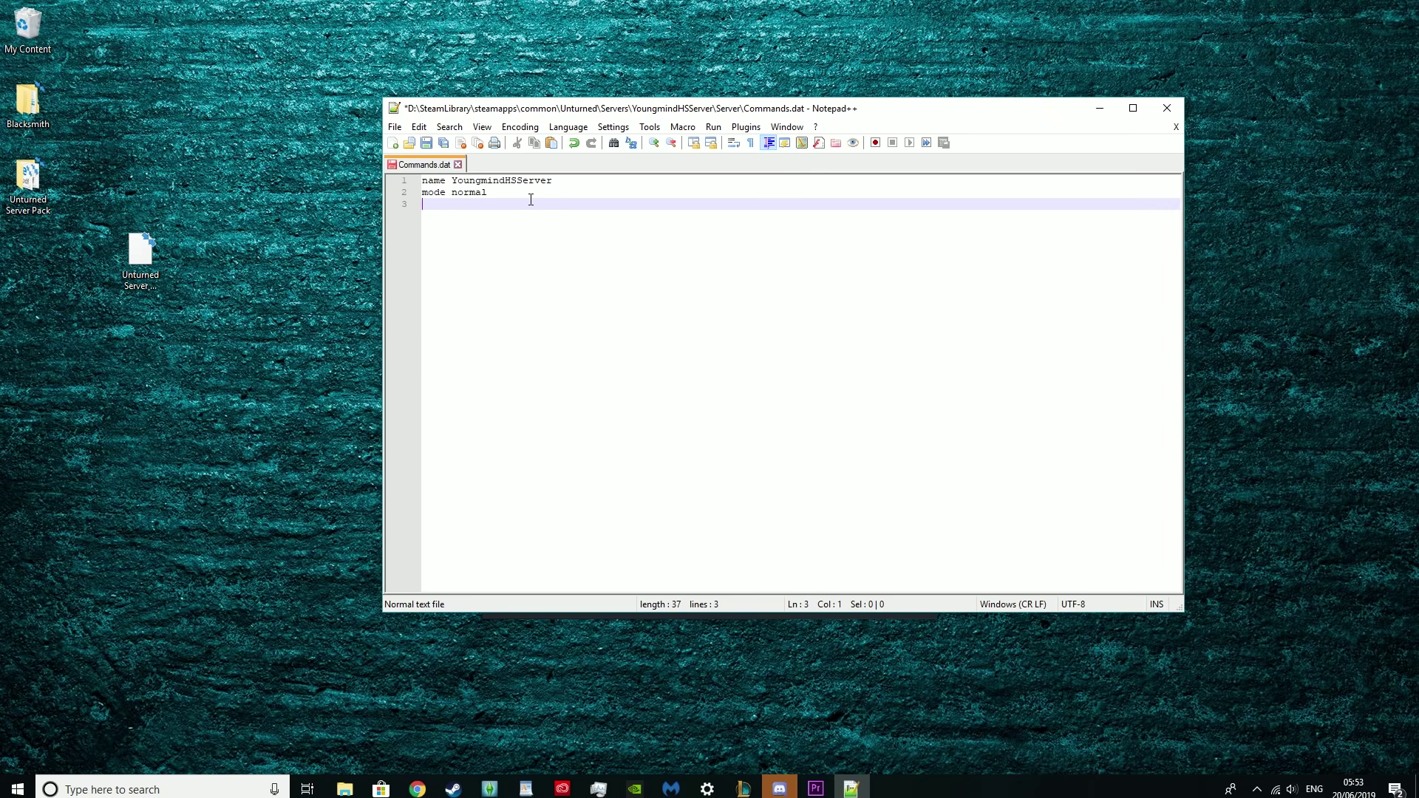
Add the line "maxplayers 8" to Commands.dat.
text(maxplayers)
text(8)
key(Return)
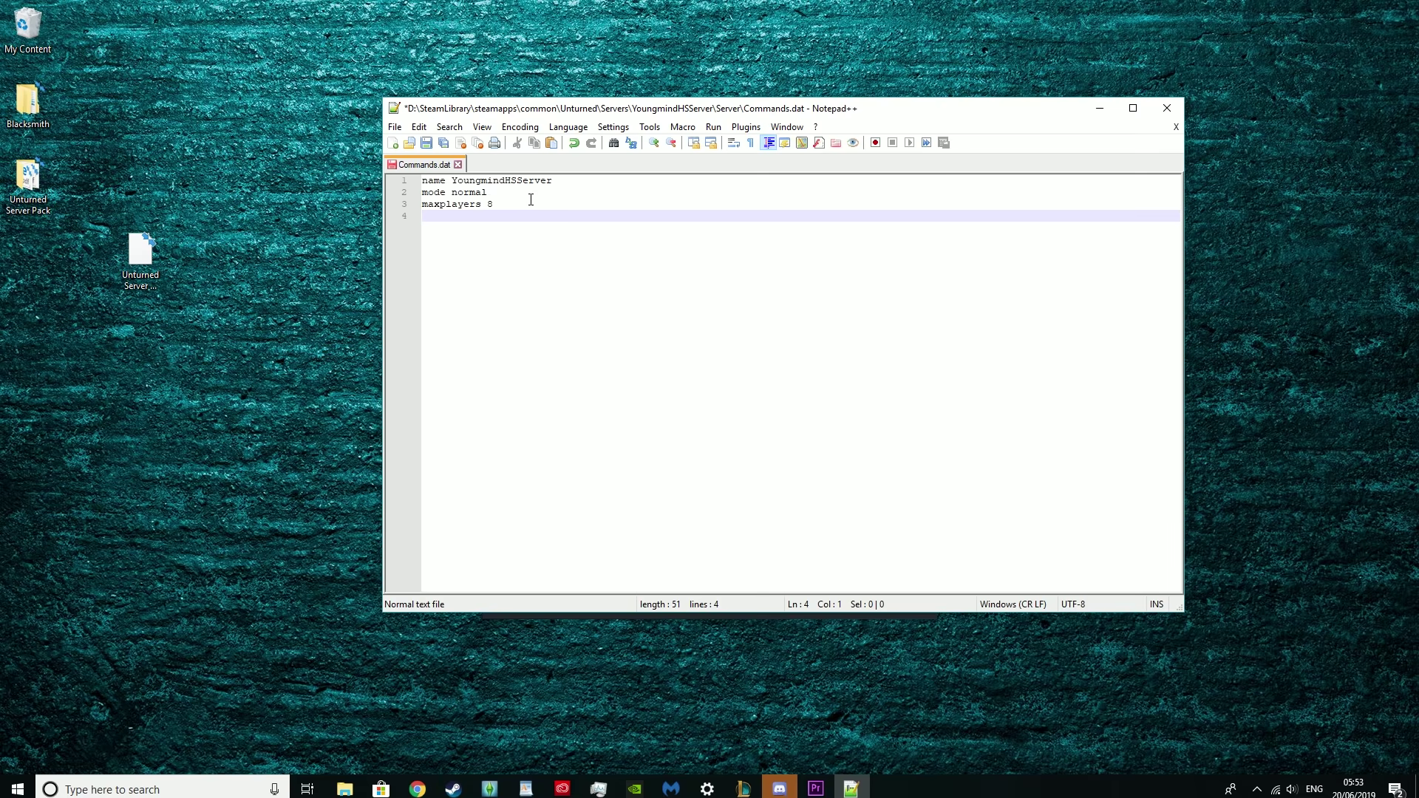
Add the line "map PEI" to Commands.dat, consulting Unturned's achievements in Steam for map names.
text(map)
click(451, 788)
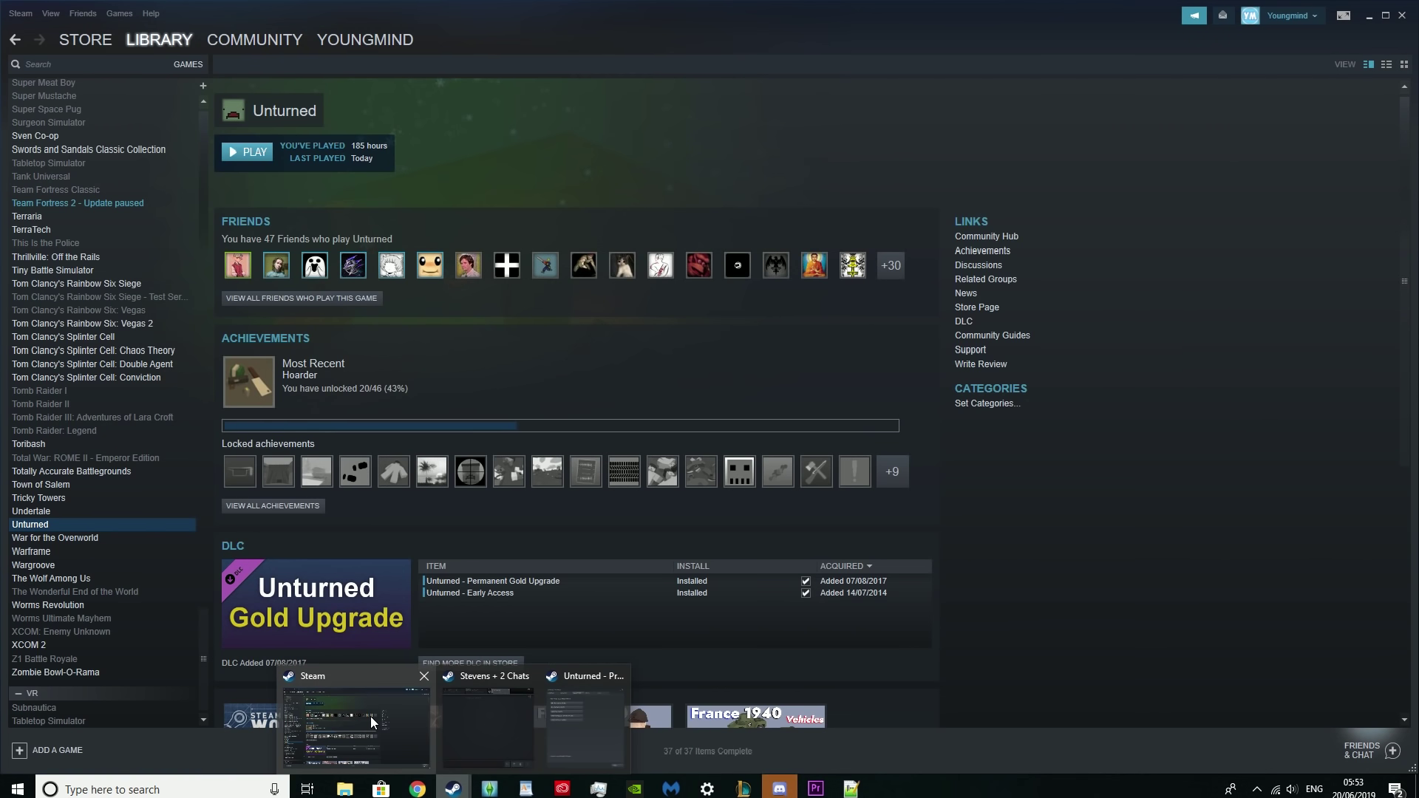
click(371, 716)
scroll(309, 437, down, 1)
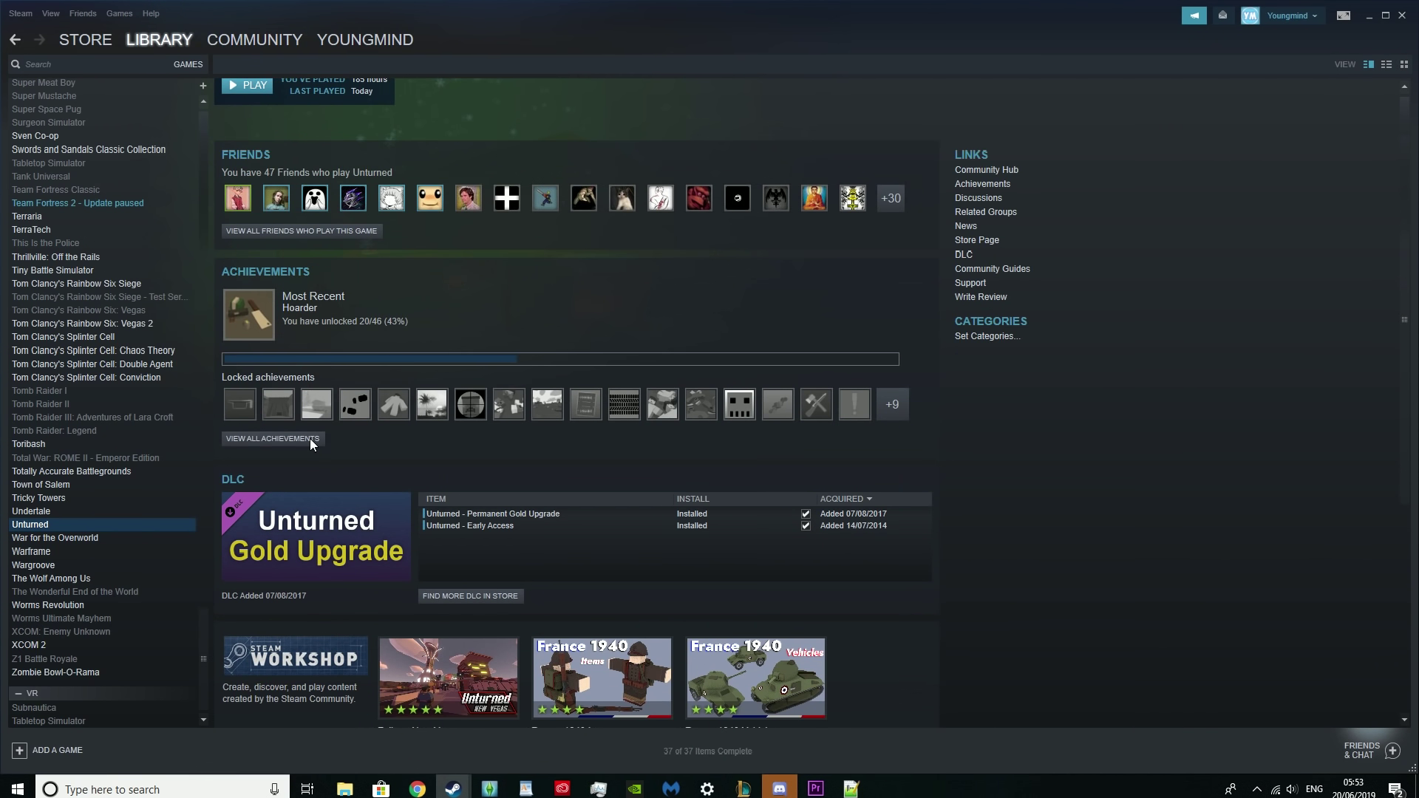
scroll(320, 481, down, 2)
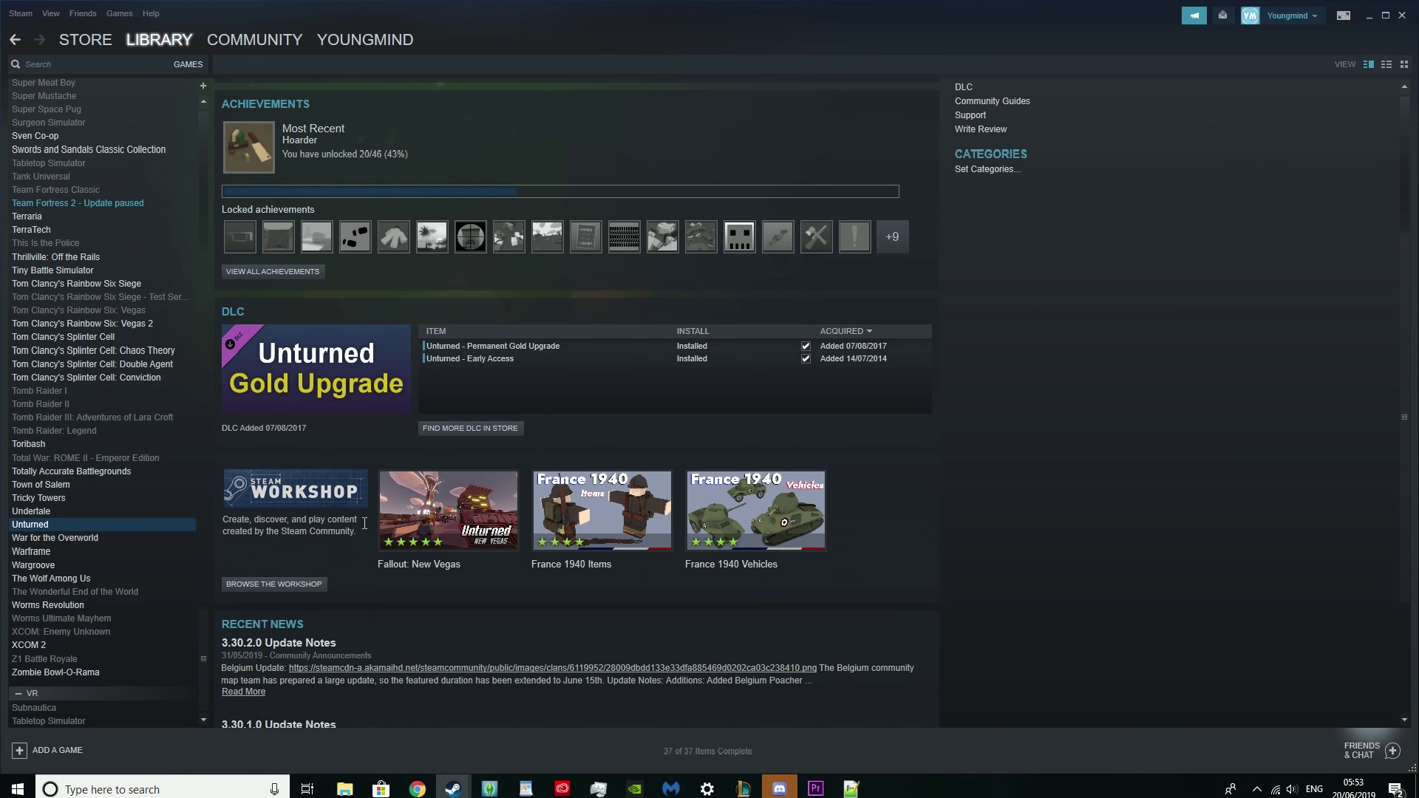
click(305, 270)
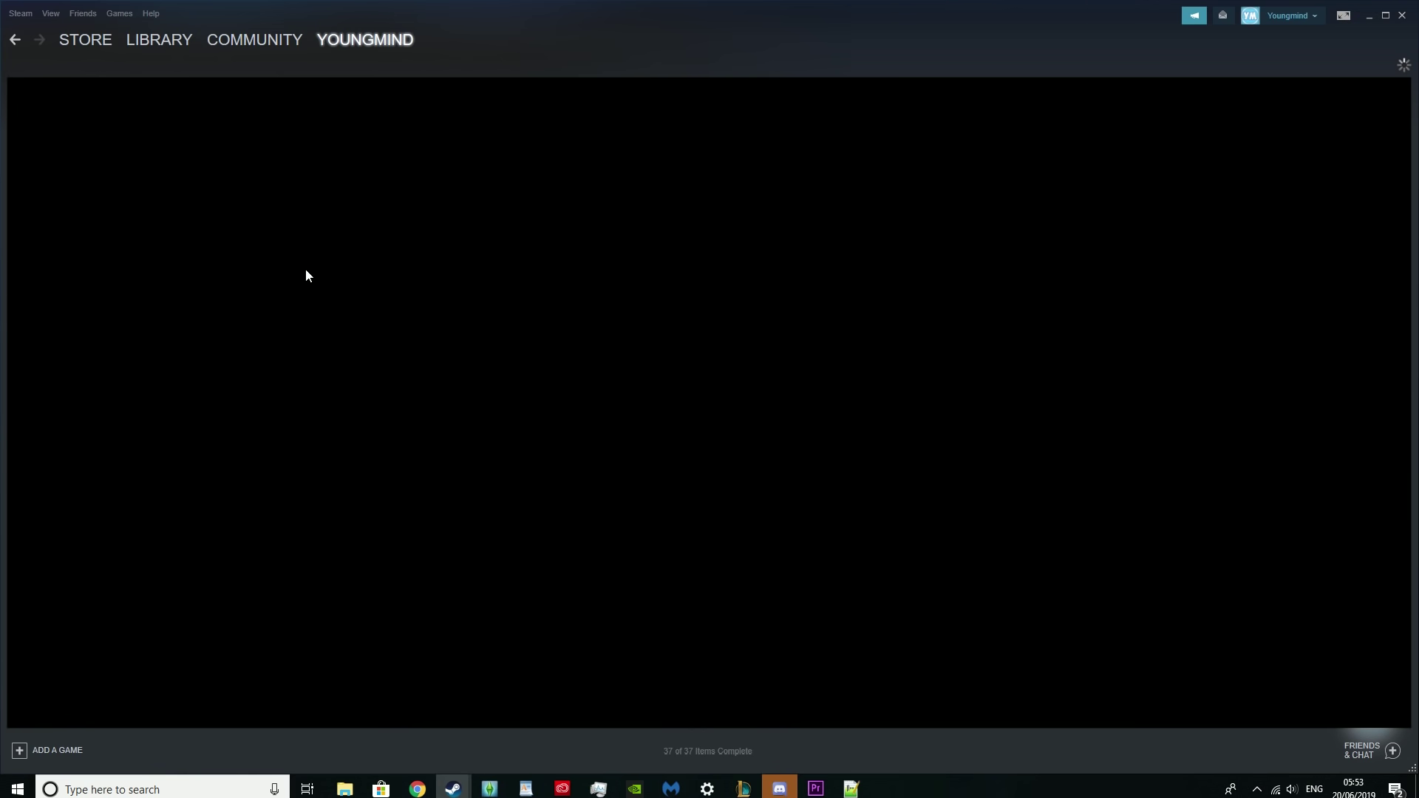
scroll(348, 218, down, 6)
scroll(350, 216, up, 5)
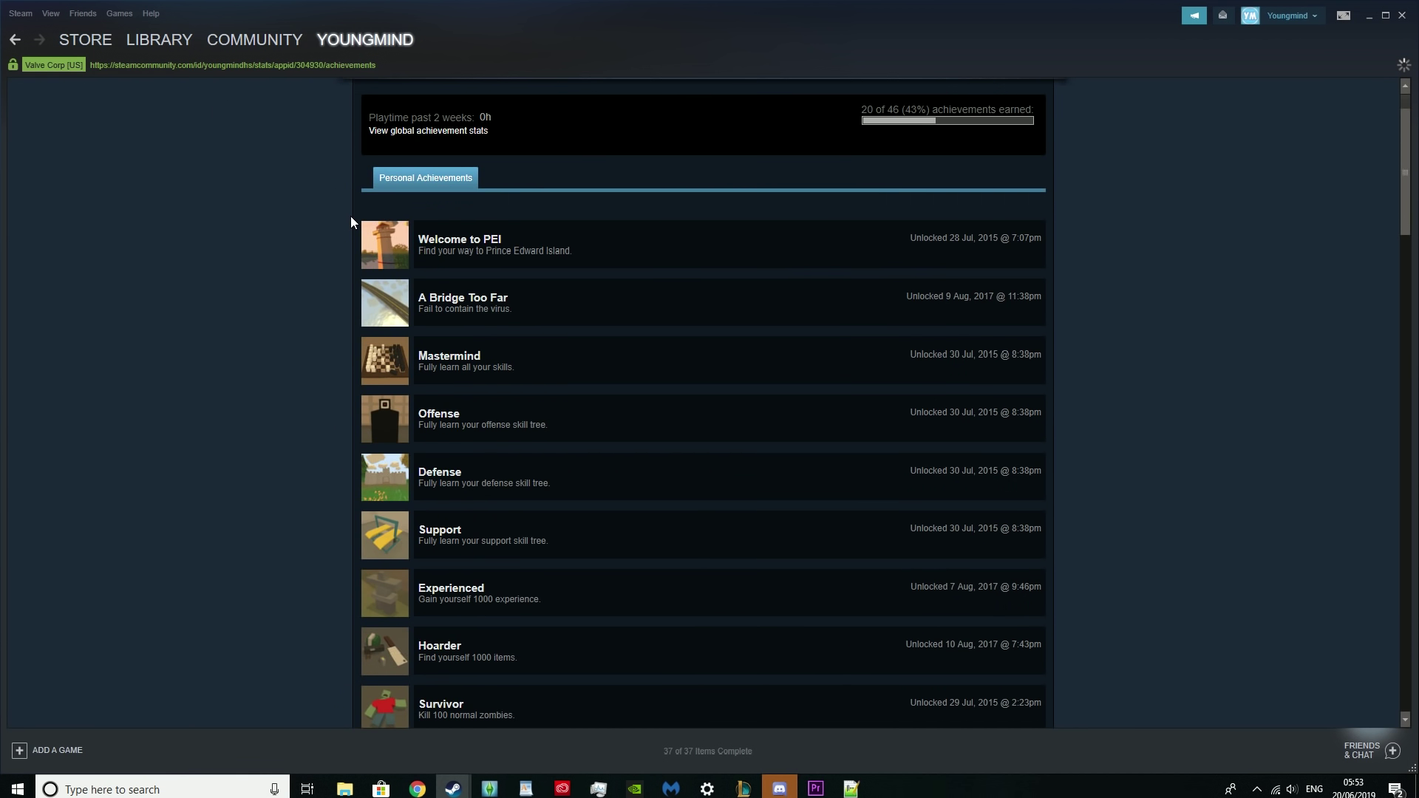
click(865, 793)
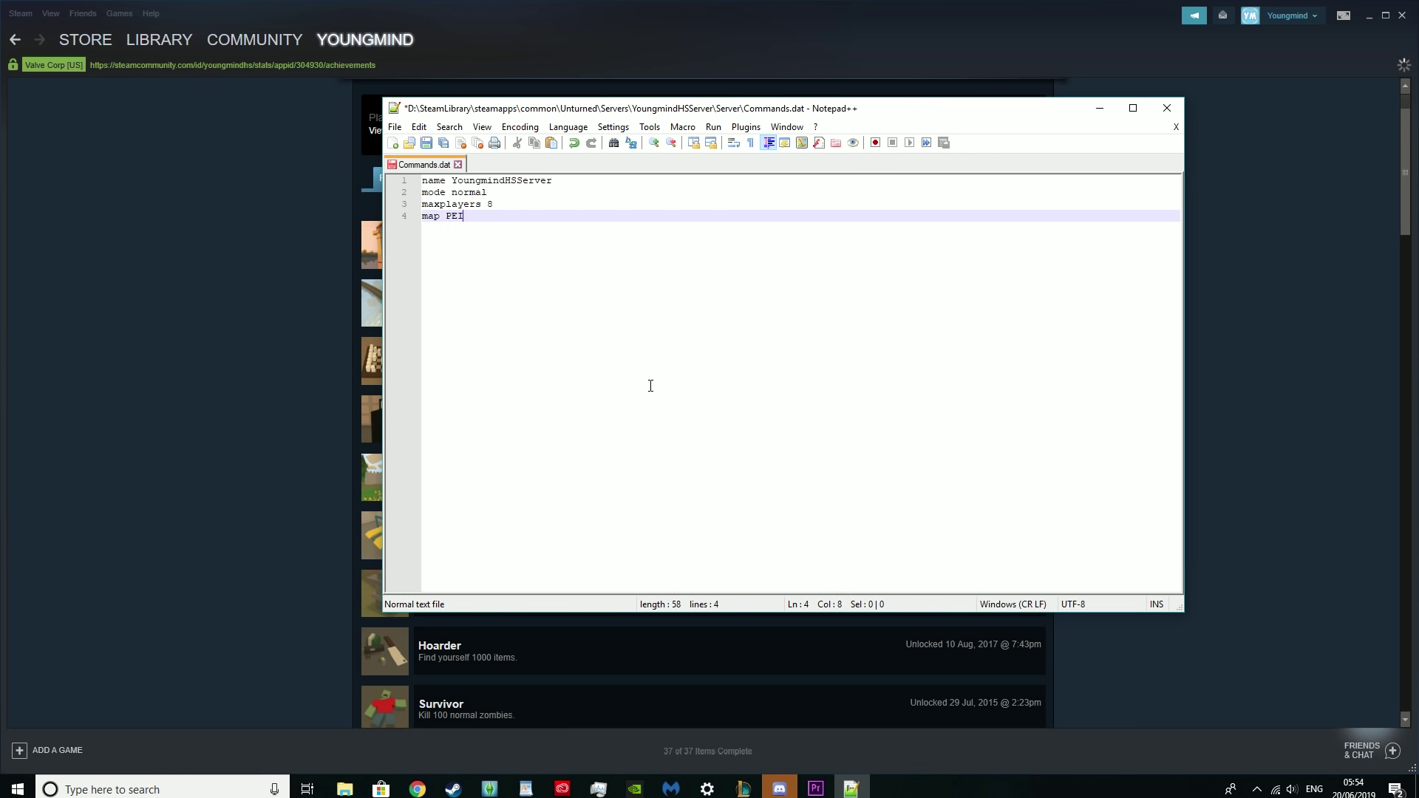
click(300, 315)
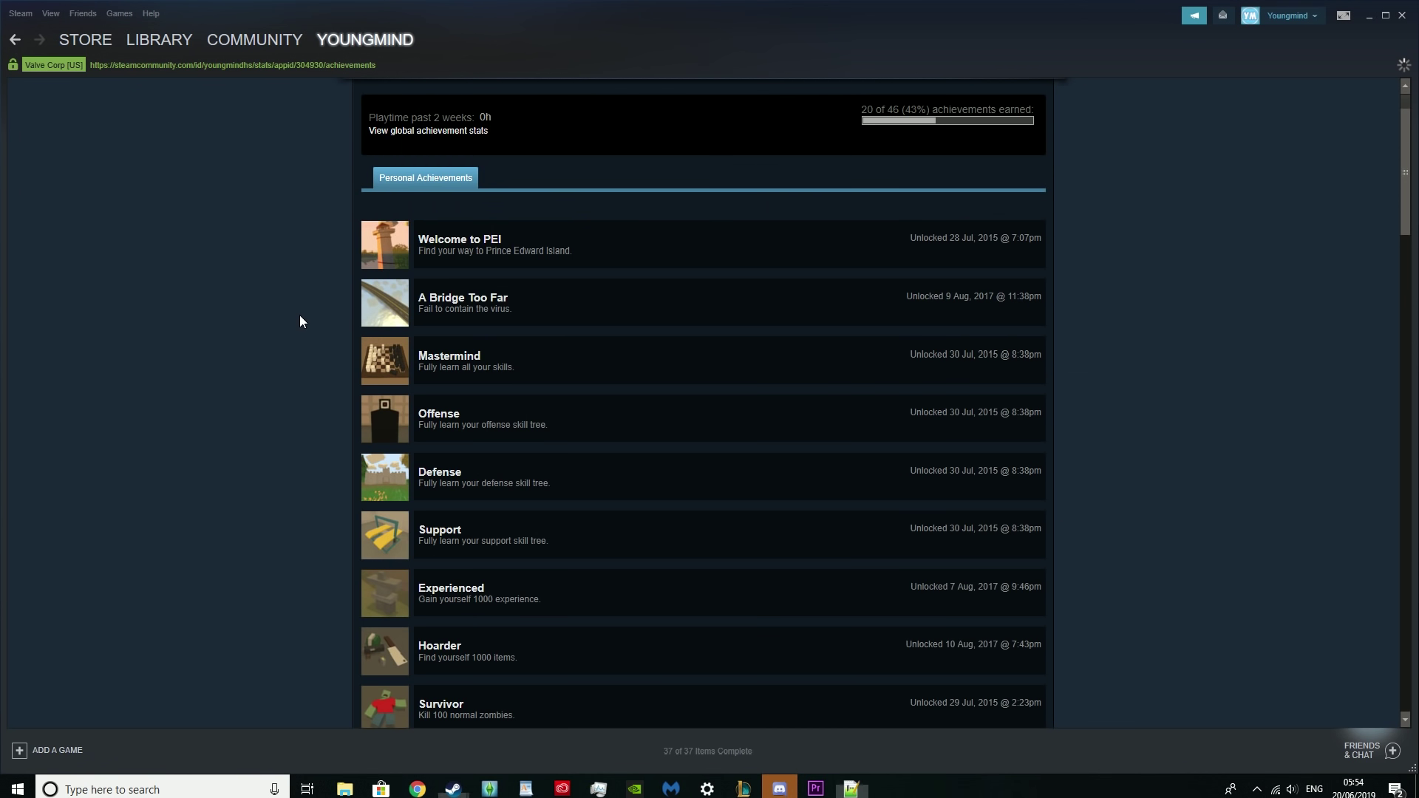
Return to the Steam library, switch to Notepad++, then save and close Commands.dat.
click(167, 37)
click(852, 789)
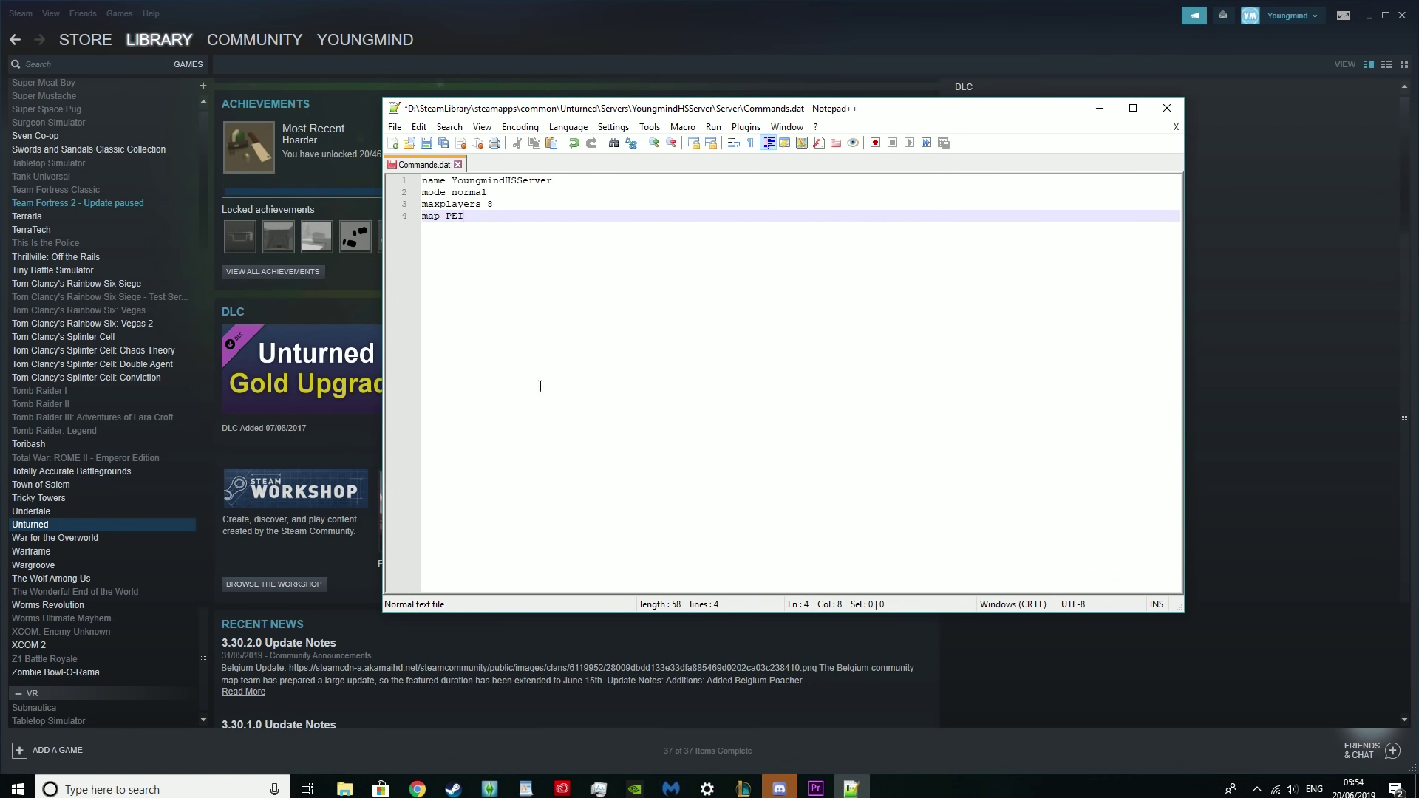
click(427, 142)
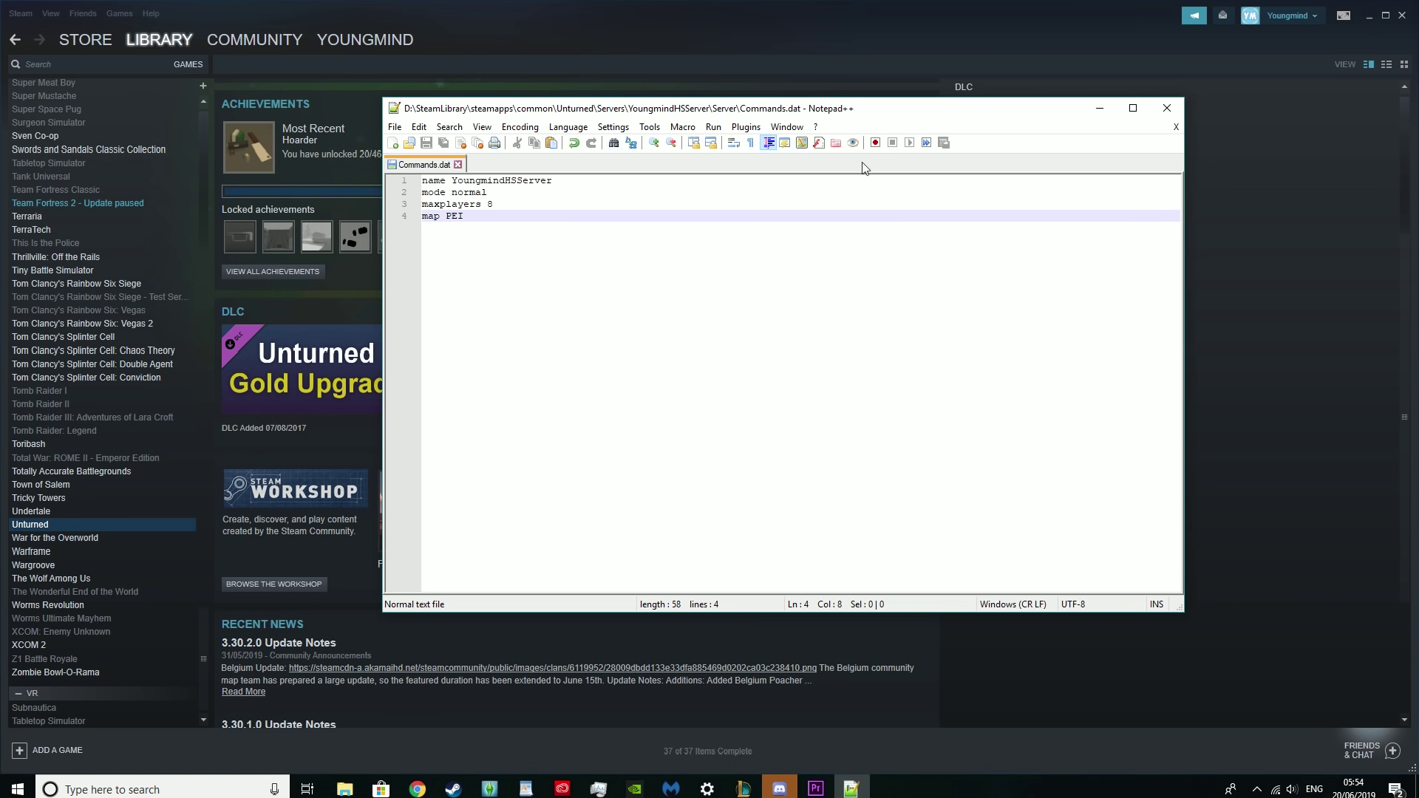
click(1166, 108)
Launch the dedicated server from the Unturned Server shortcut in the Unturned game folder.
mouse_move(344, 788)
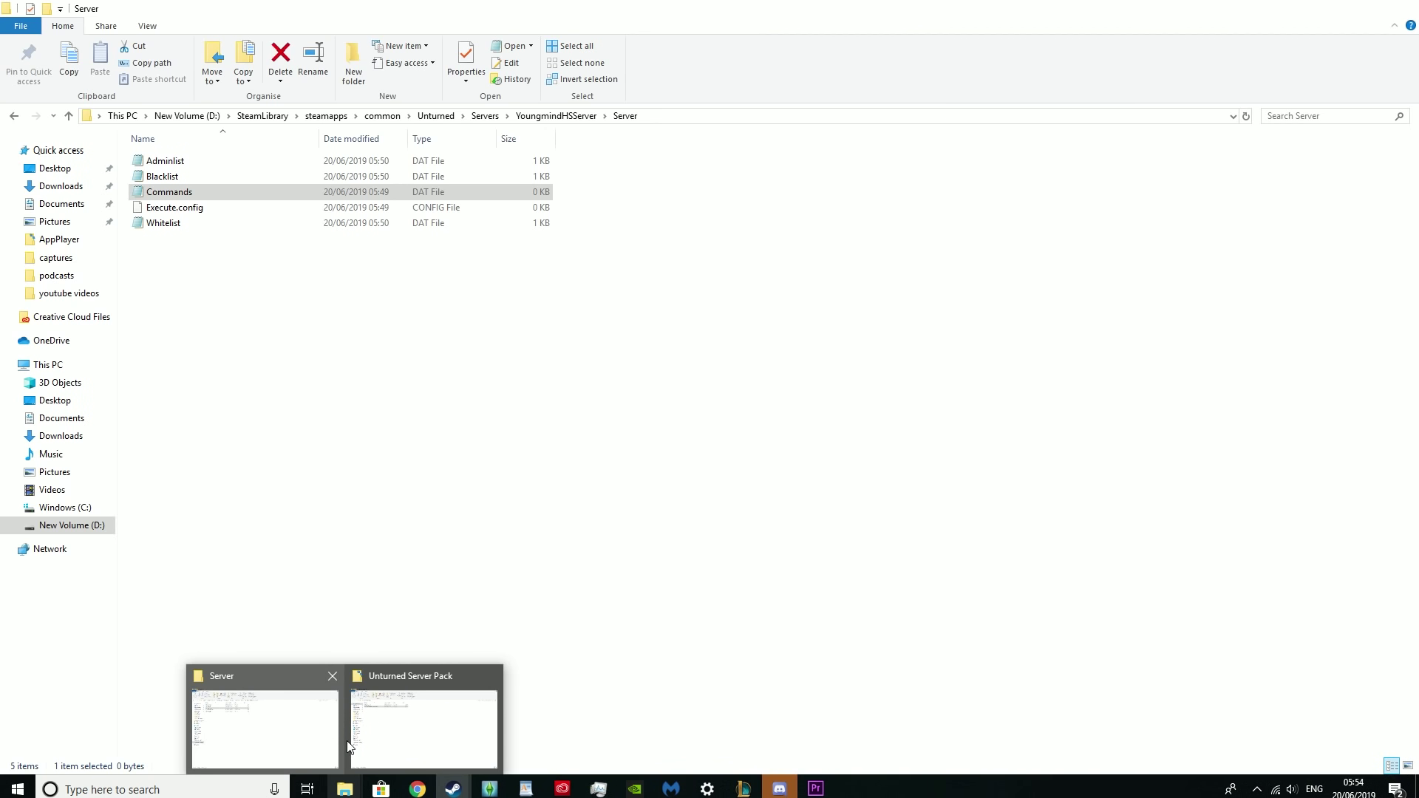
click(347, 745)
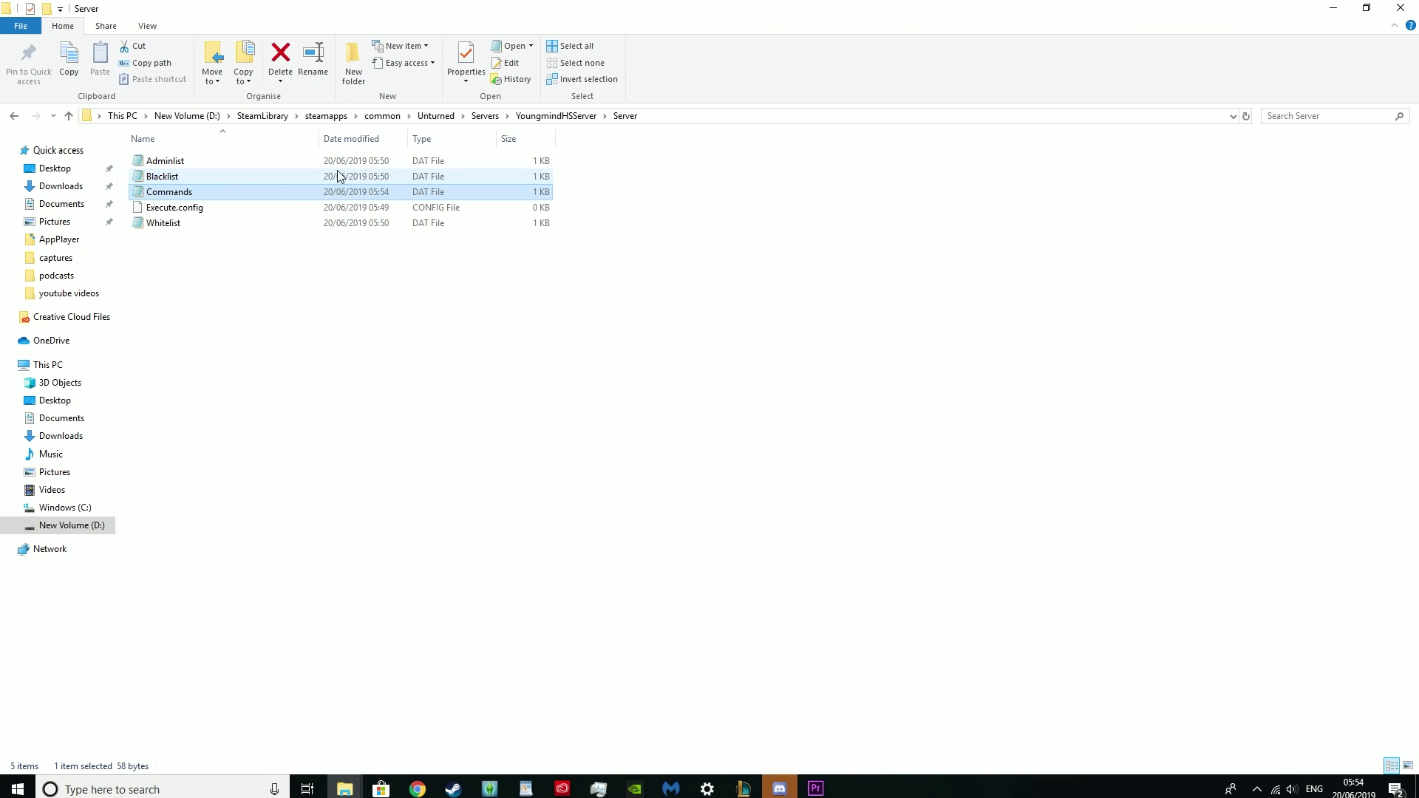
click(436, 116)
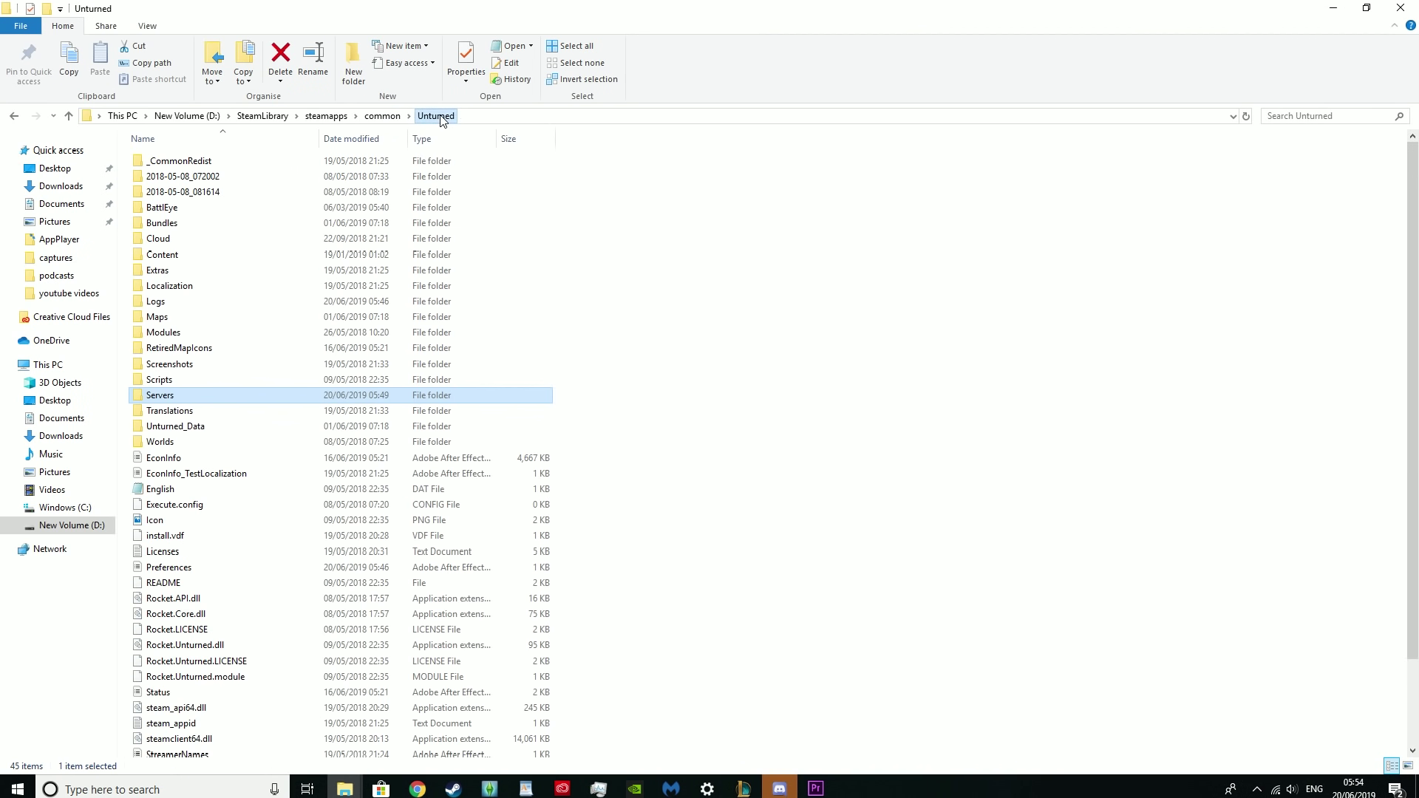
scroll(325, 494, down, 3)
double_click(199, 702)
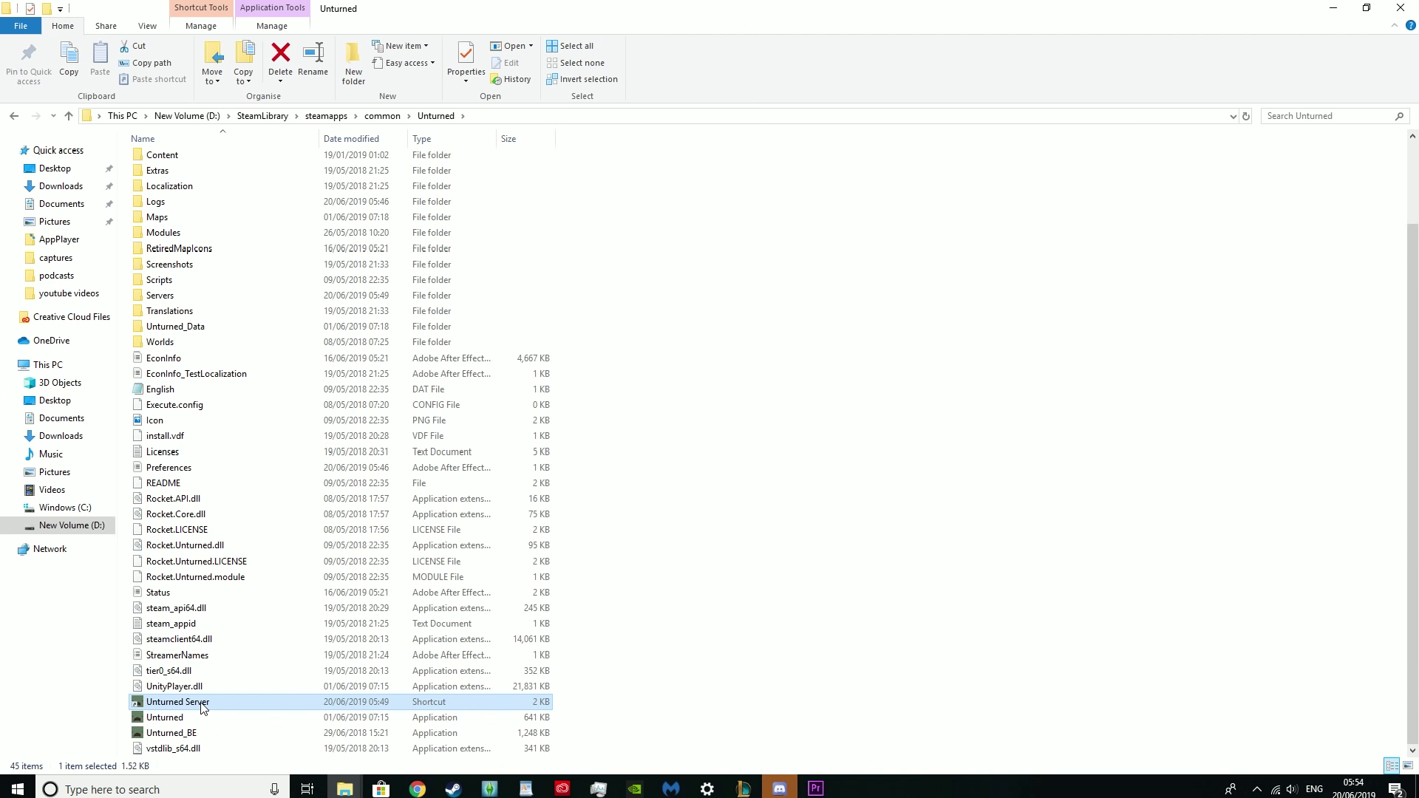
drag(283, 45, 598, 48)
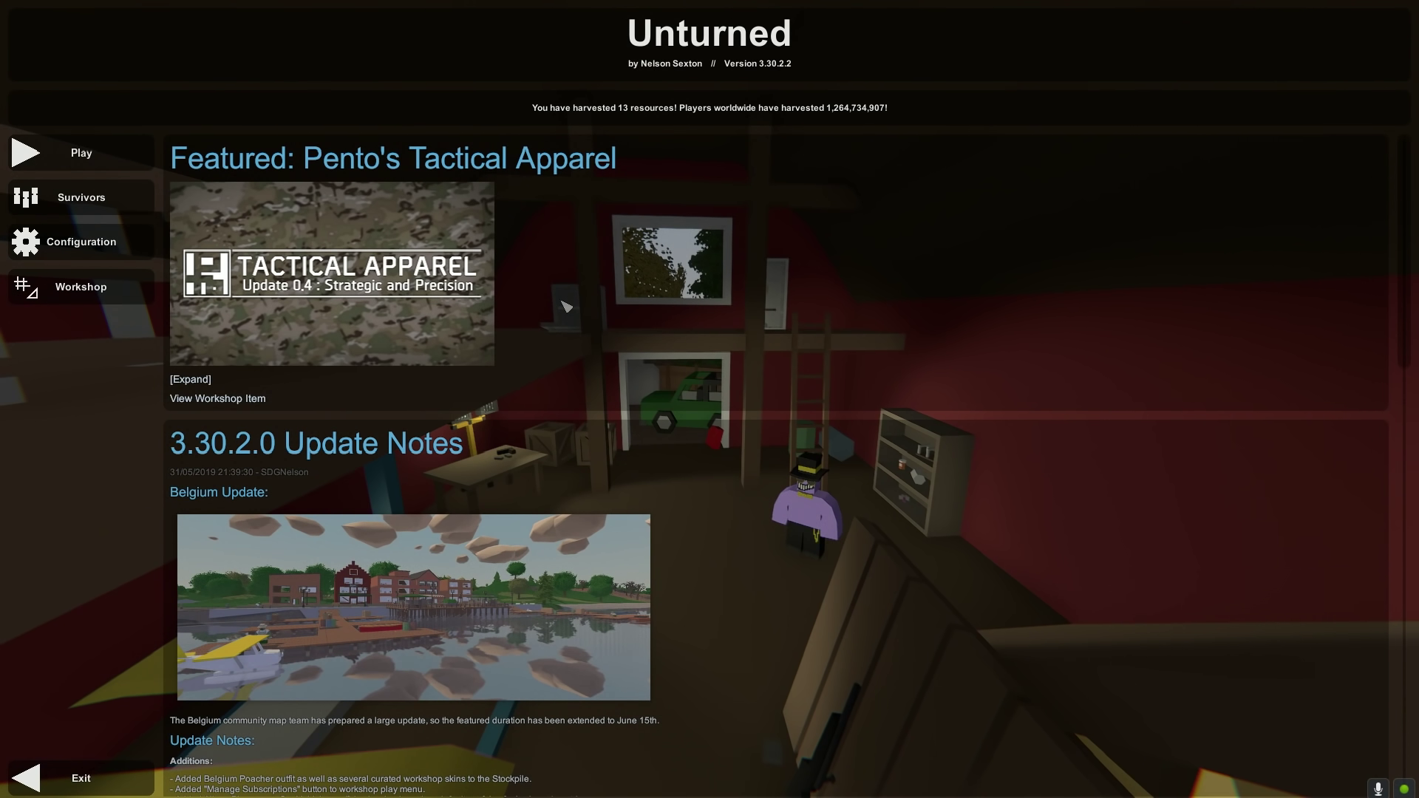
In Unturned, connect to the server at localhost on port 27015 and join YoungmindHSServer.
click(62, 155)
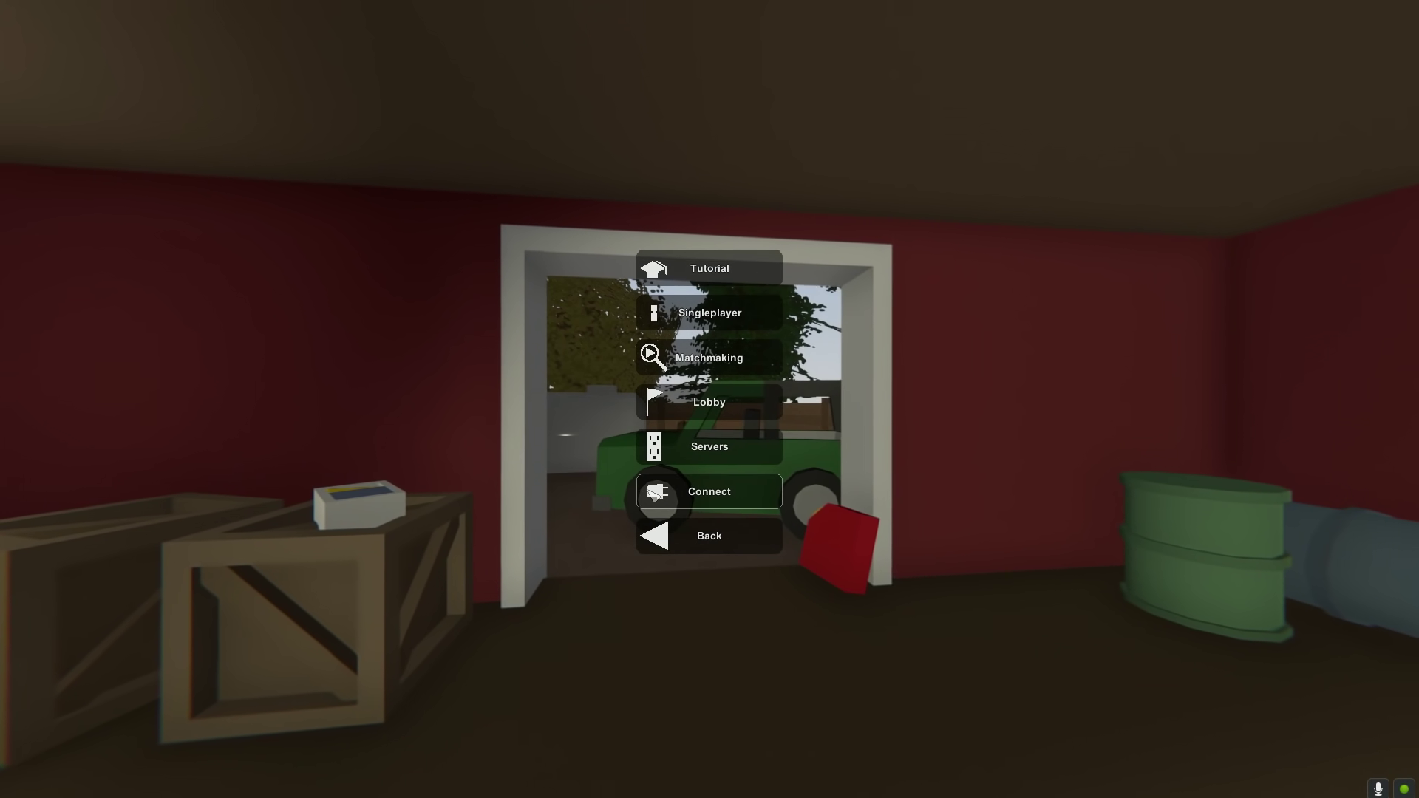
click(651, 491)
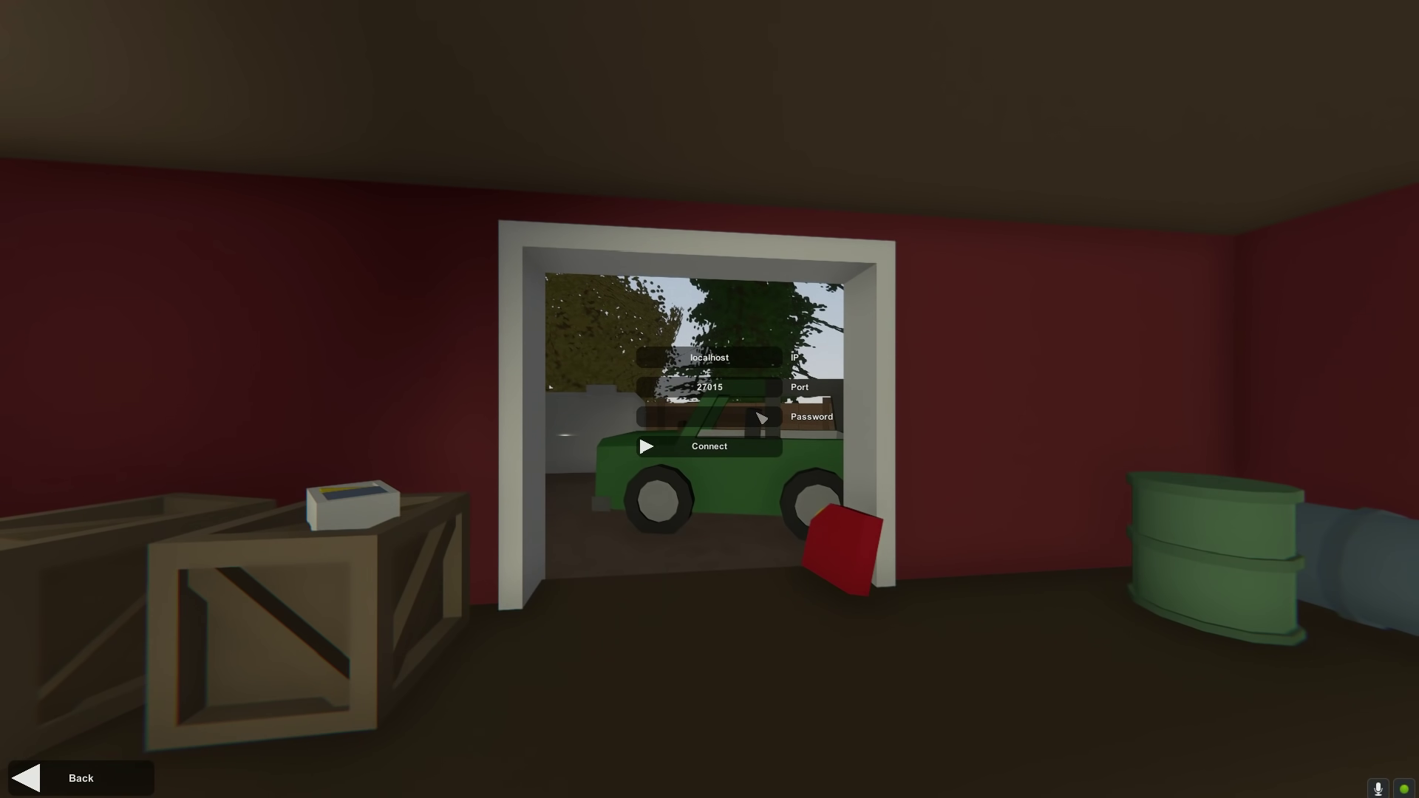
click(725, 452)
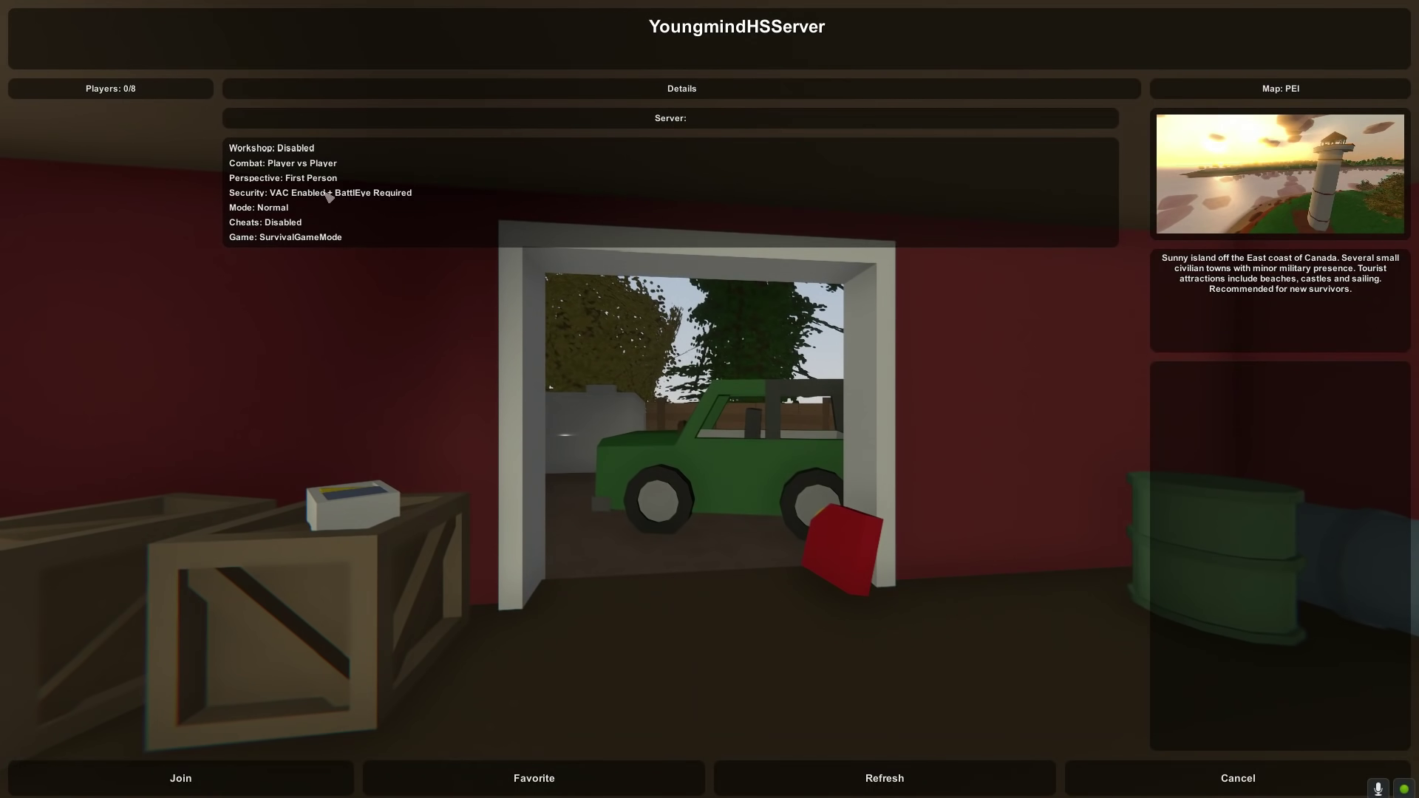
click(267, 792)
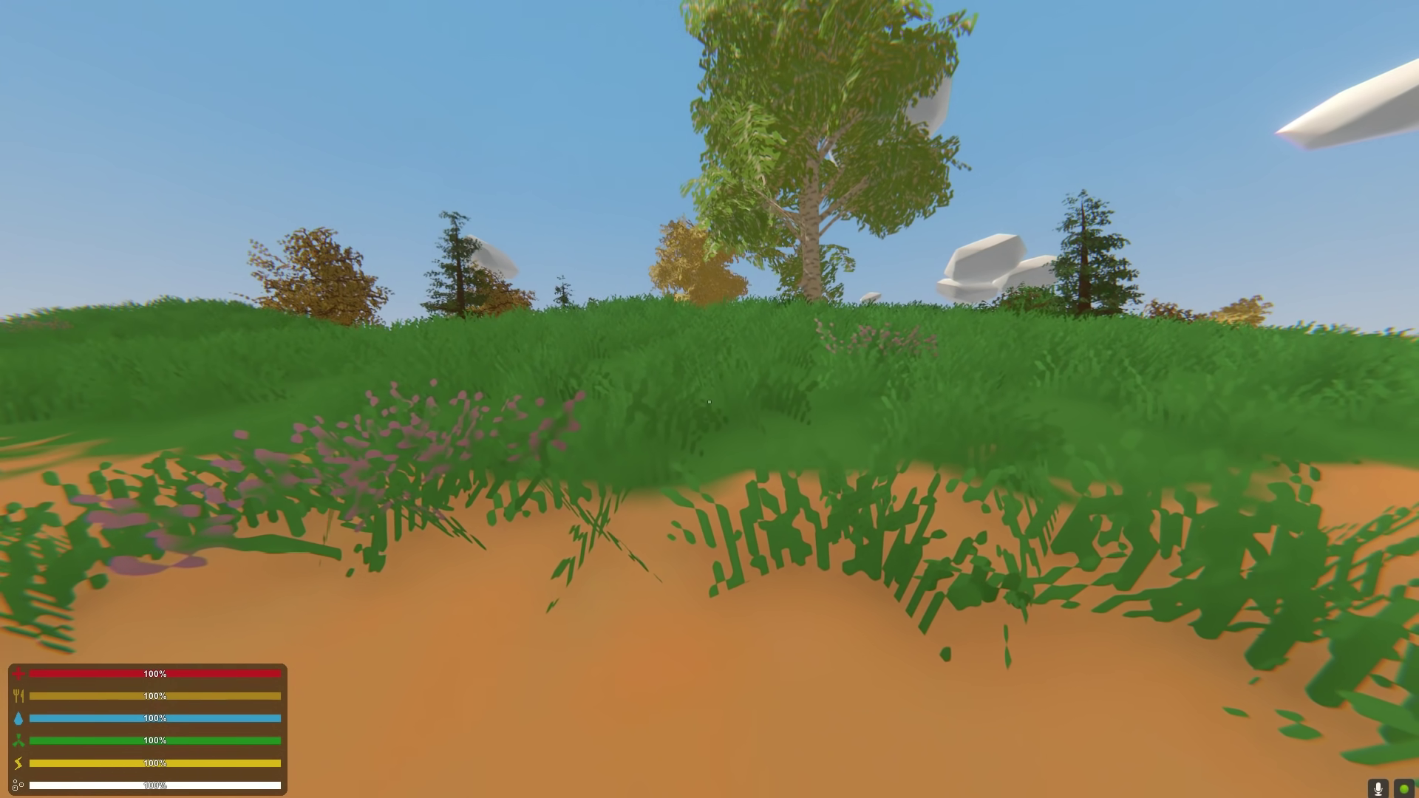
key(w)
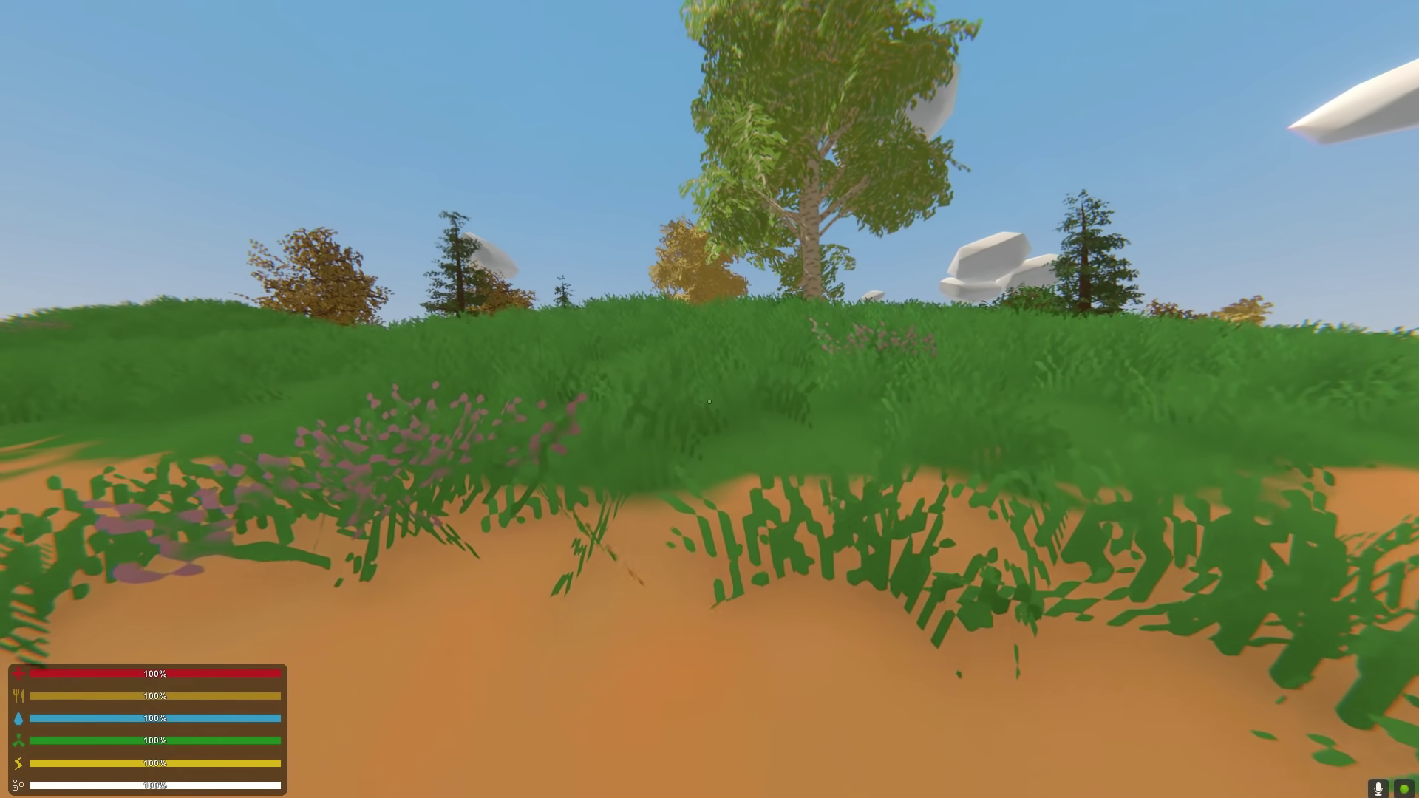
key(w)
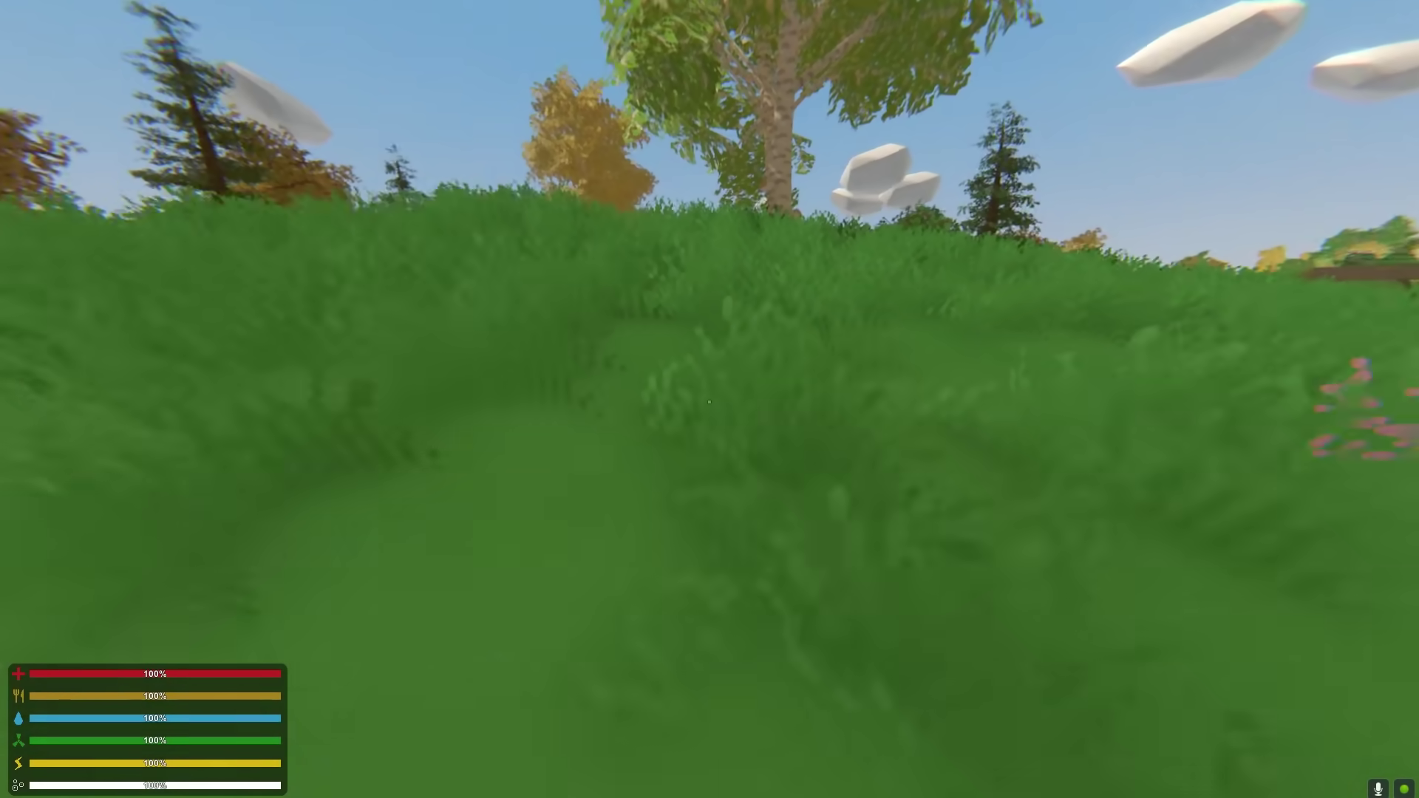
key(shift+w)
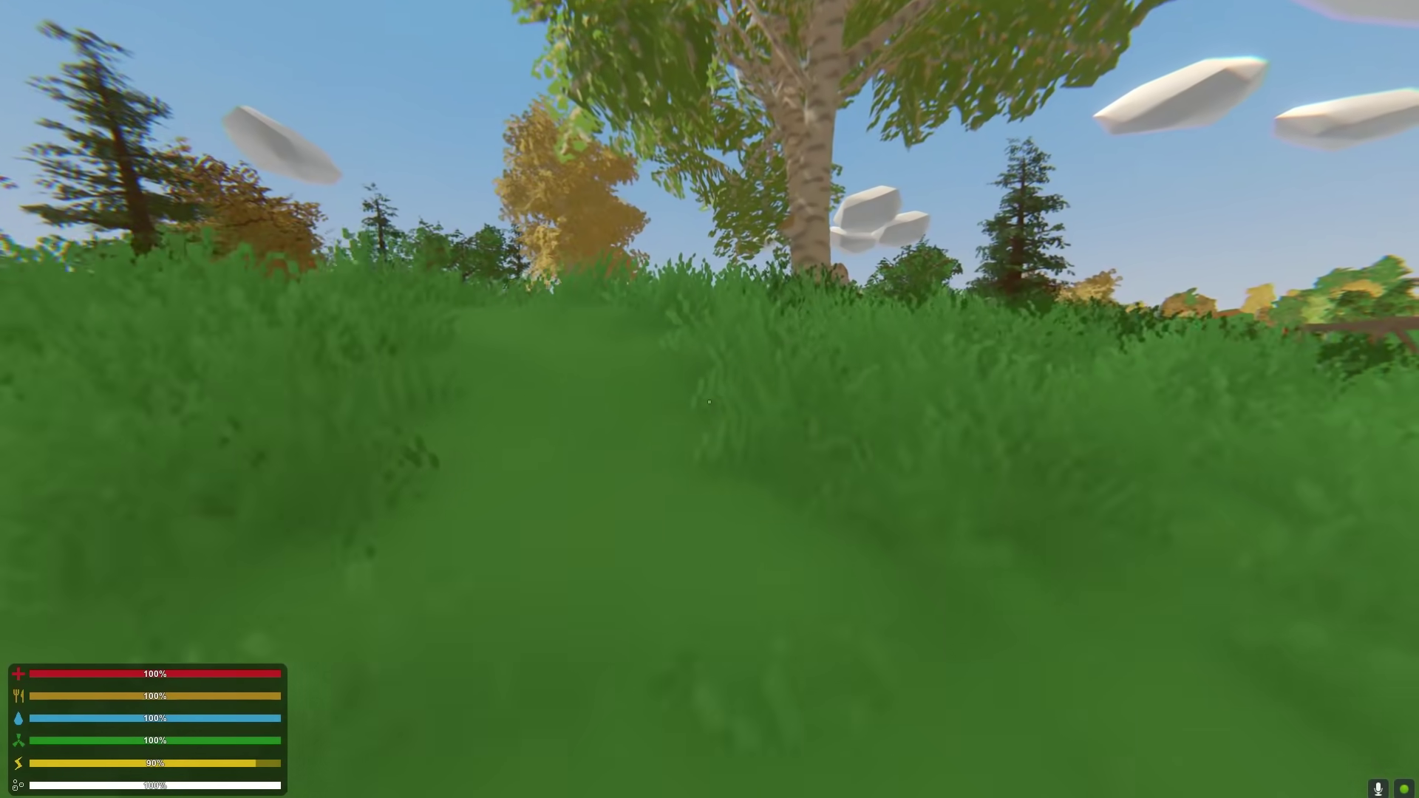
key(w)
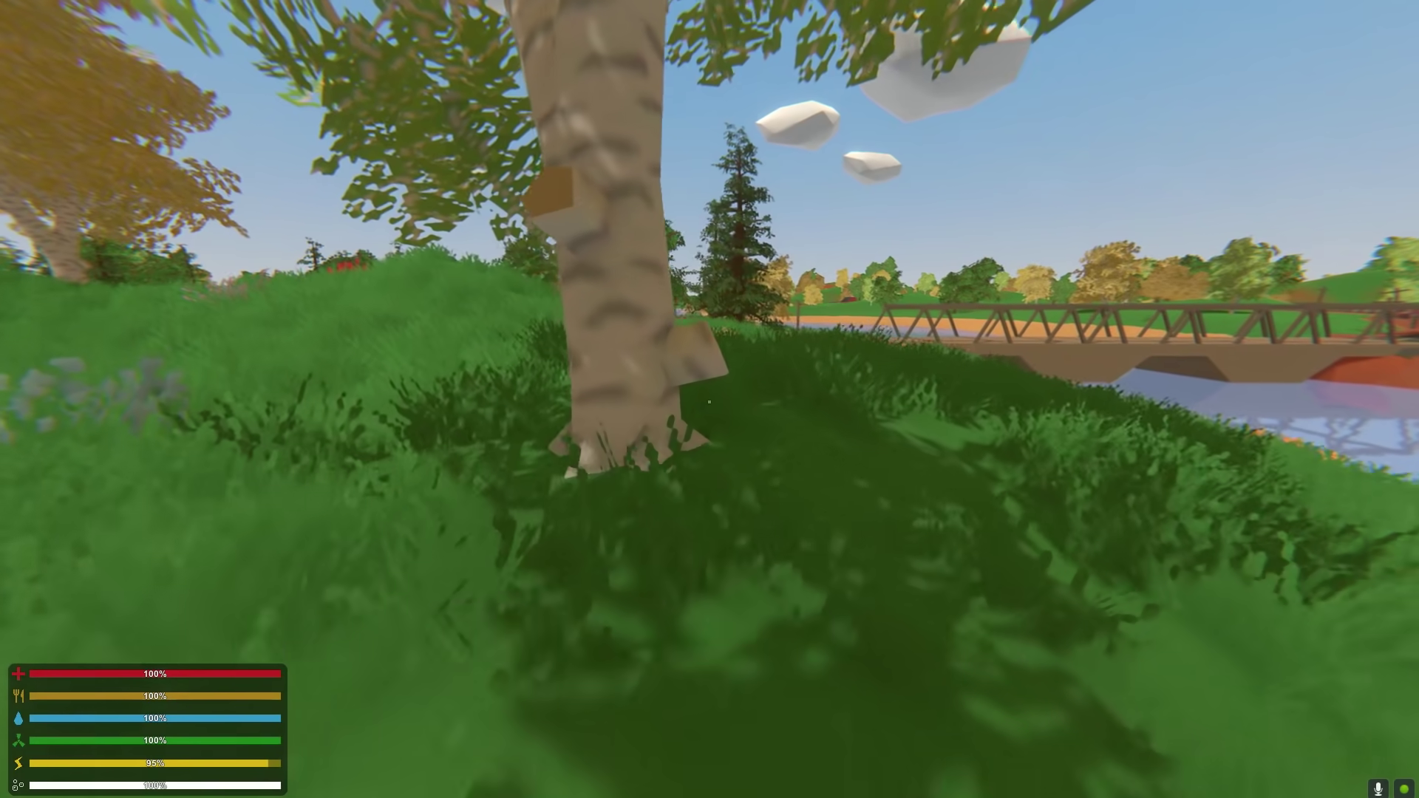
key(w)
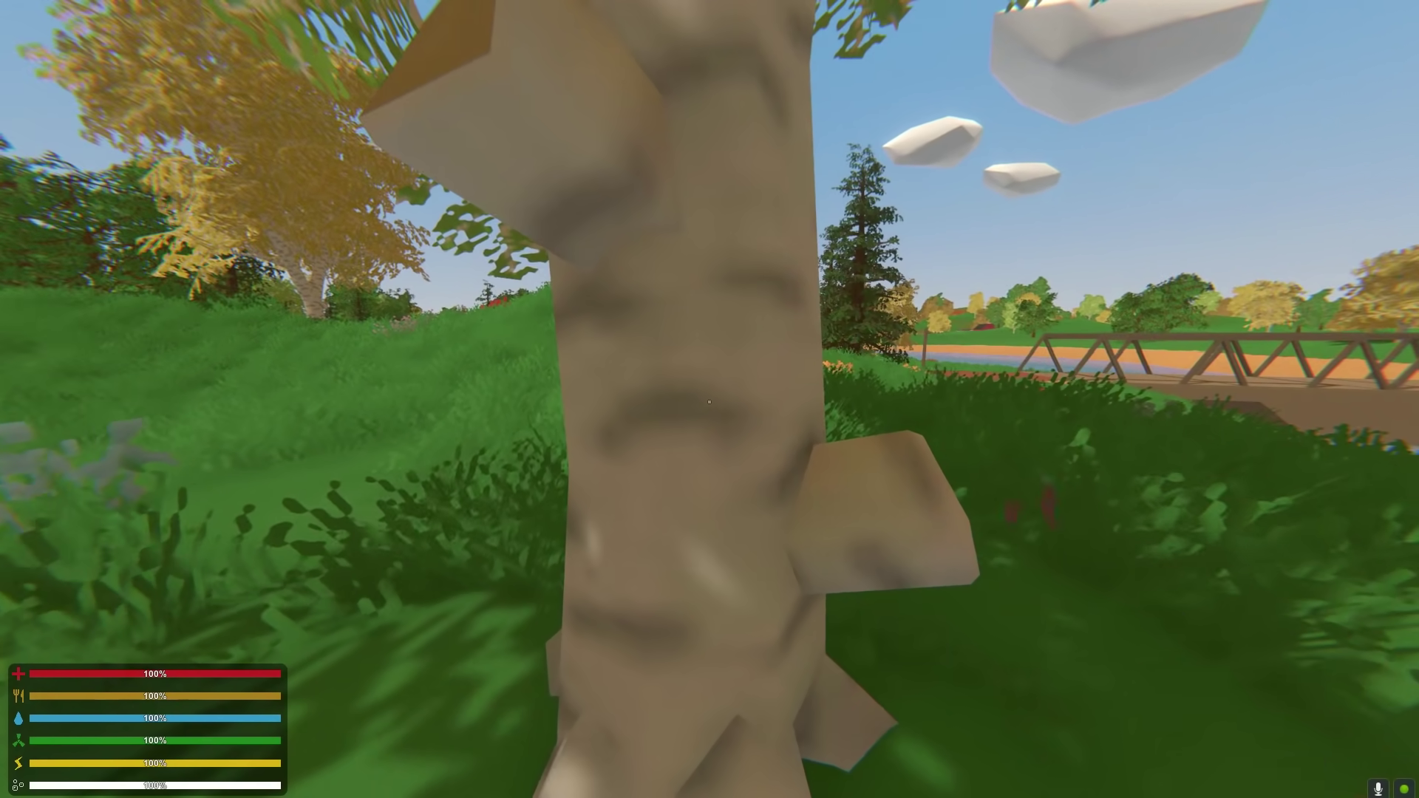
click(710, 401)
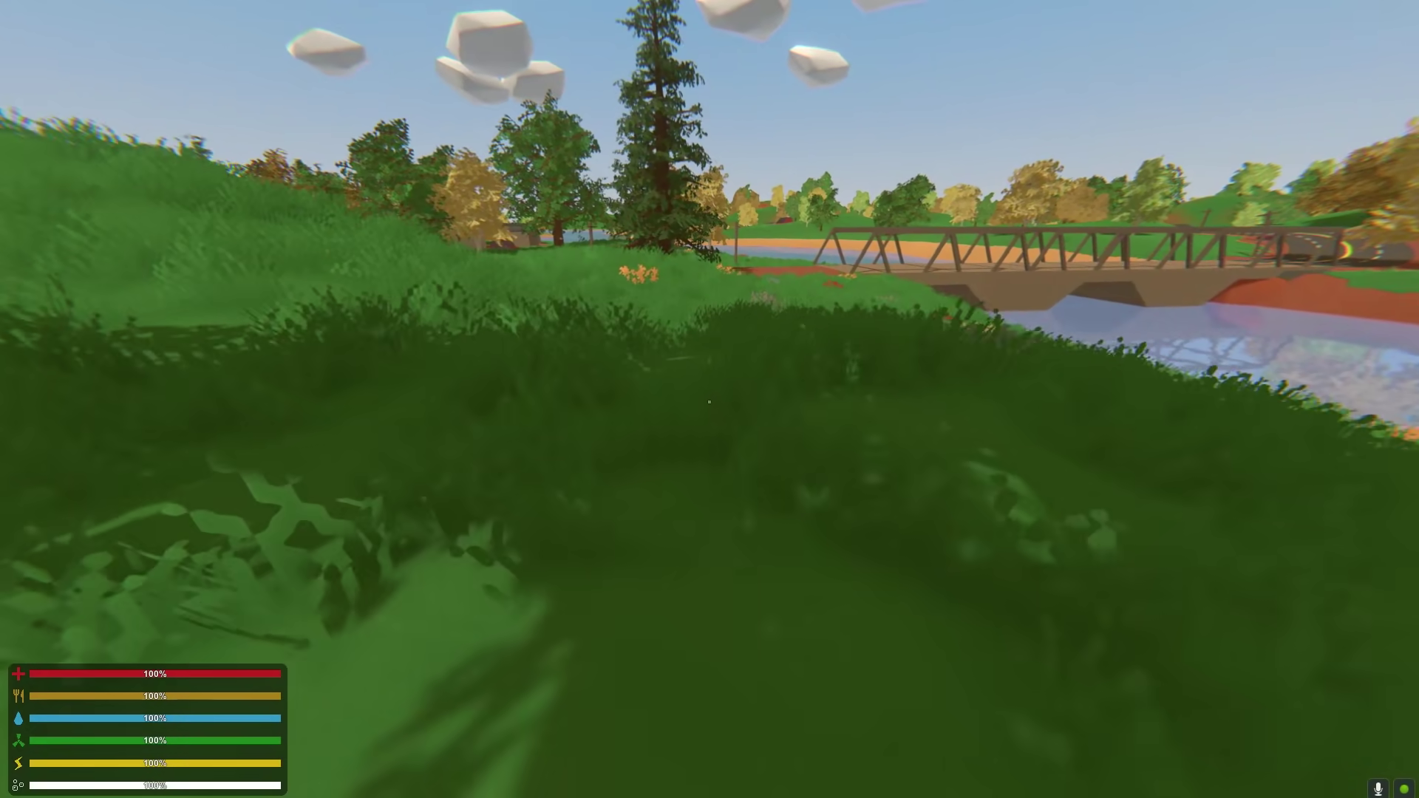
key(w)
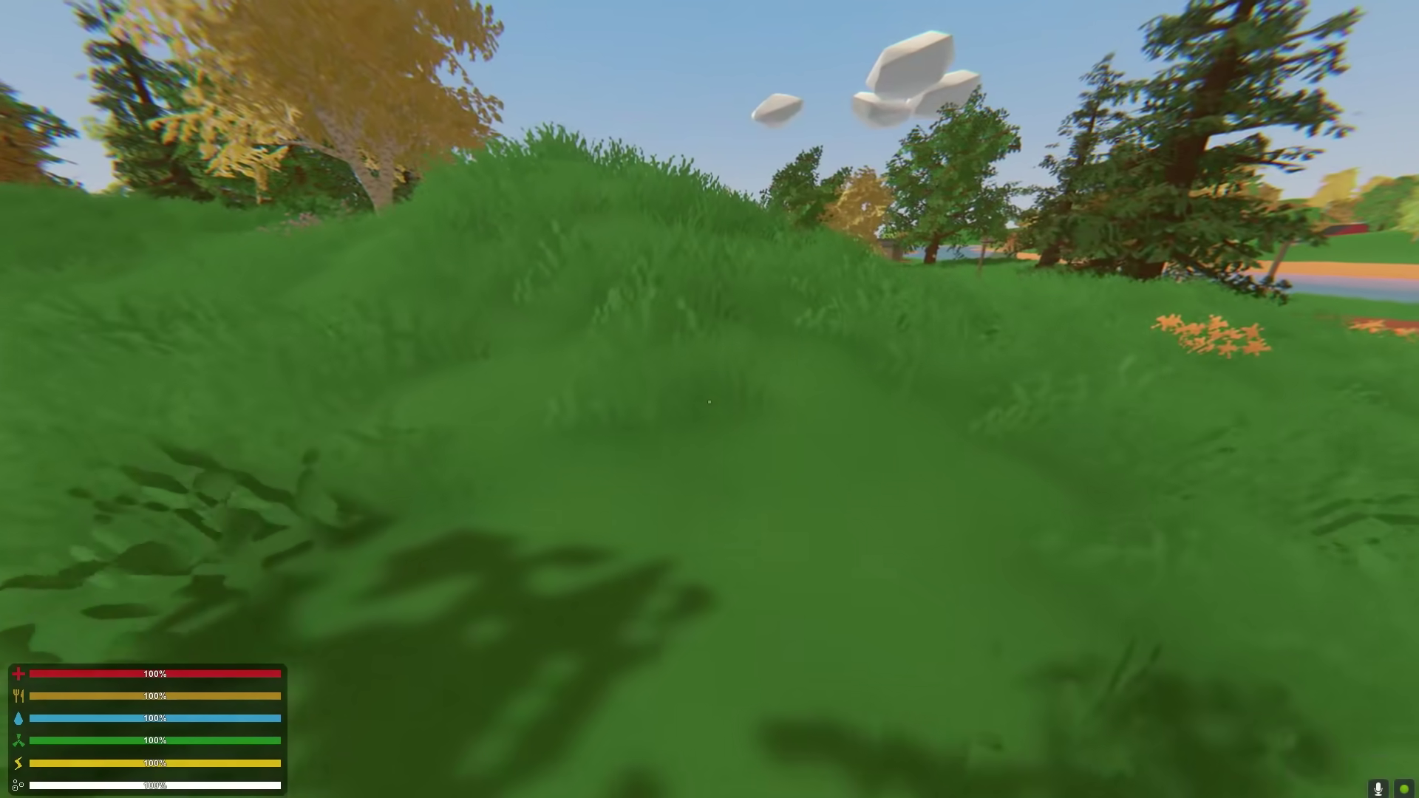
key(w)
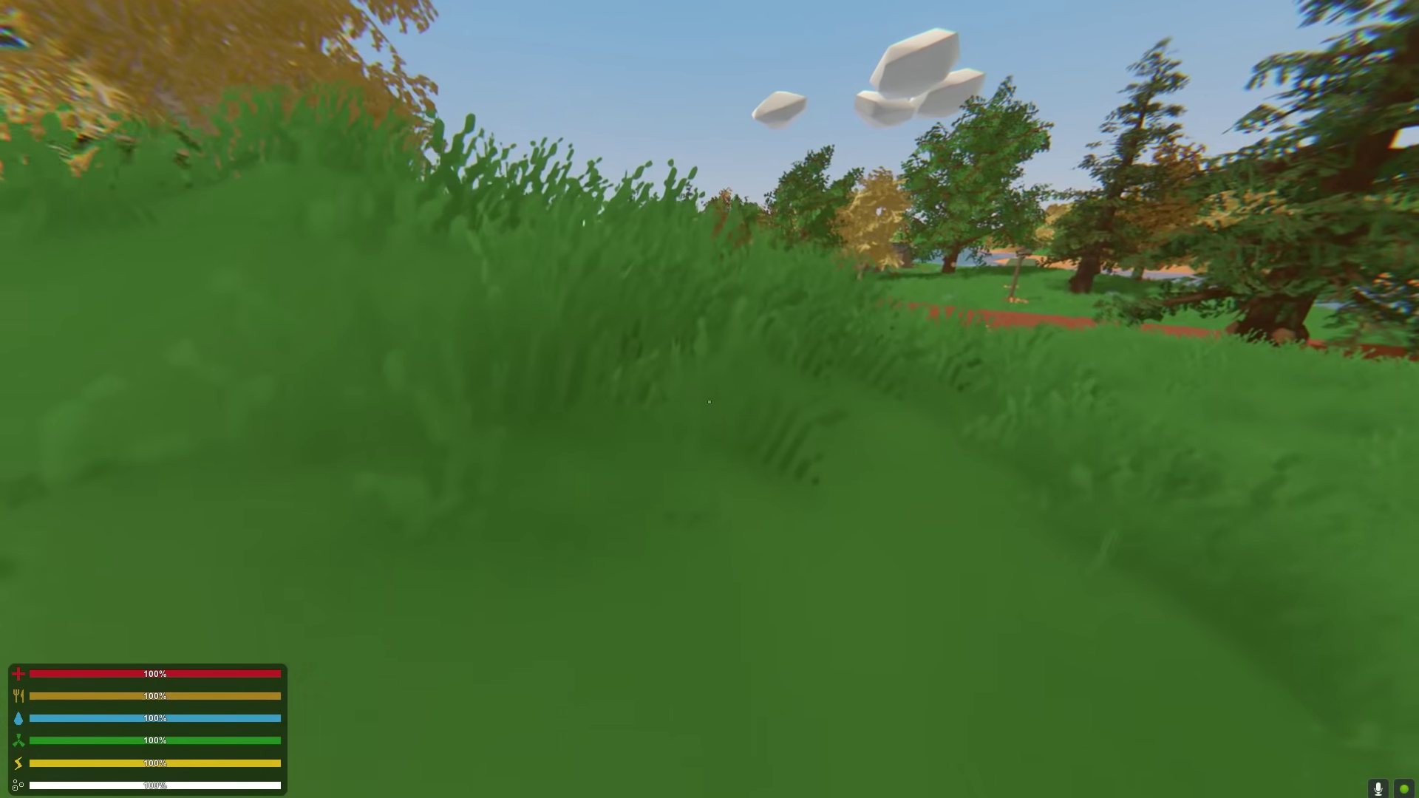
key(w)
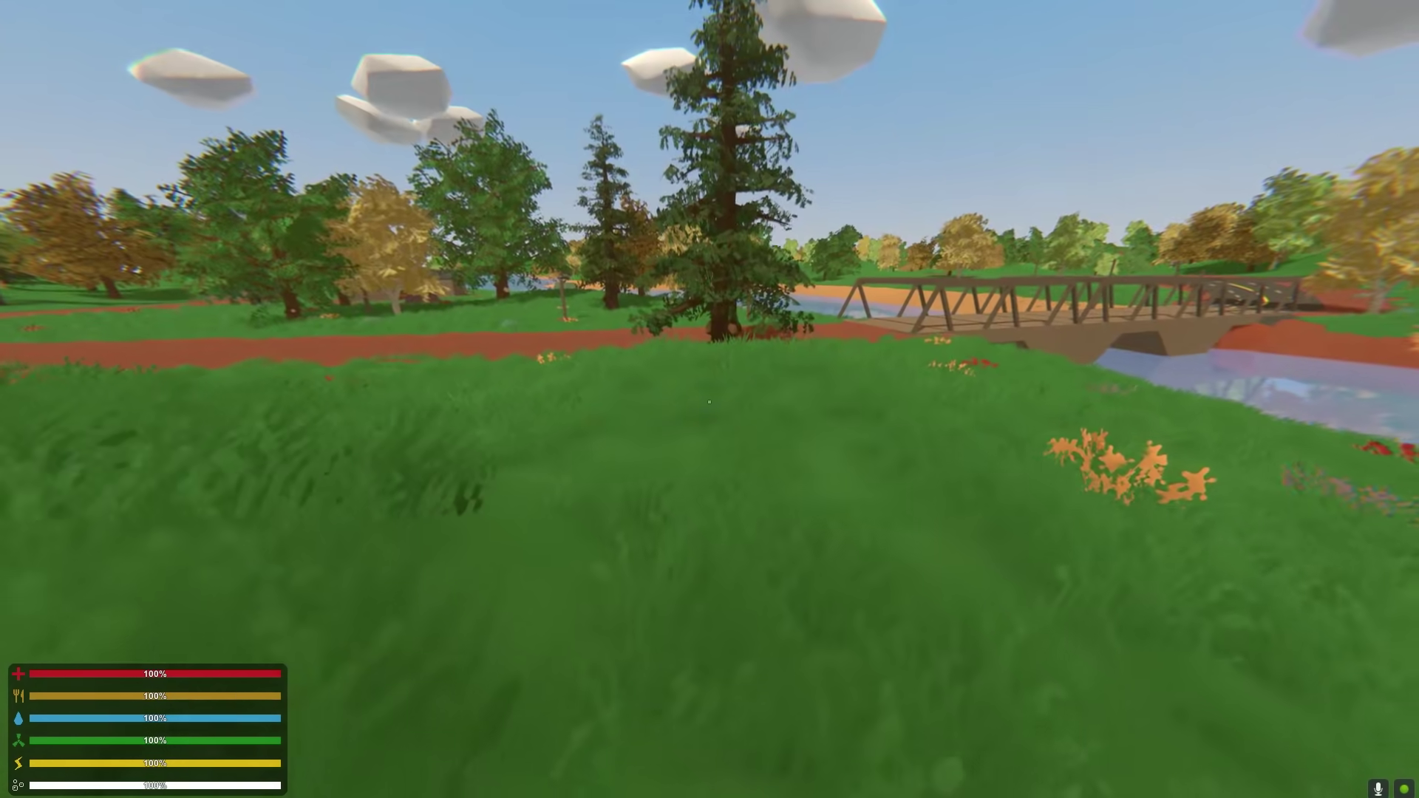
key(w)
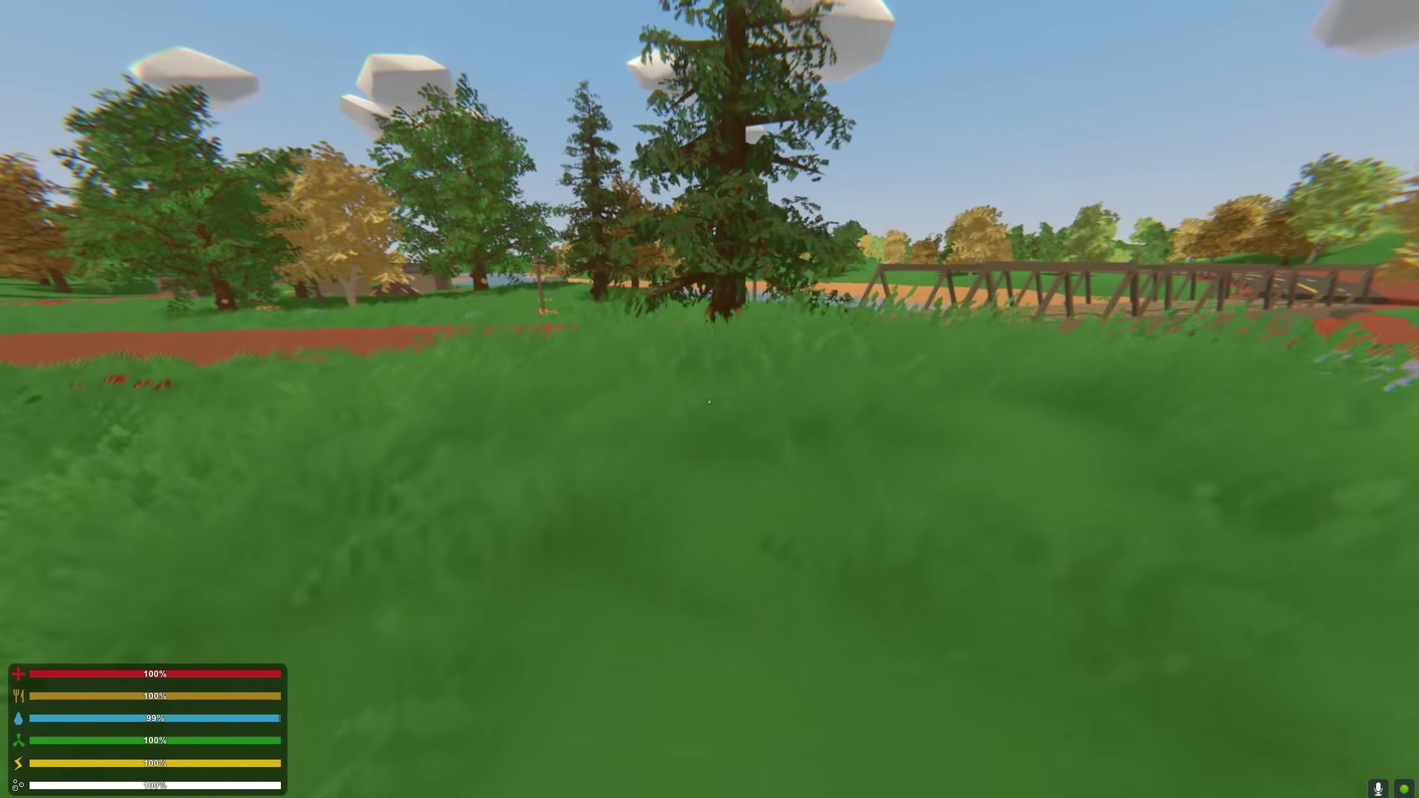
key(w)
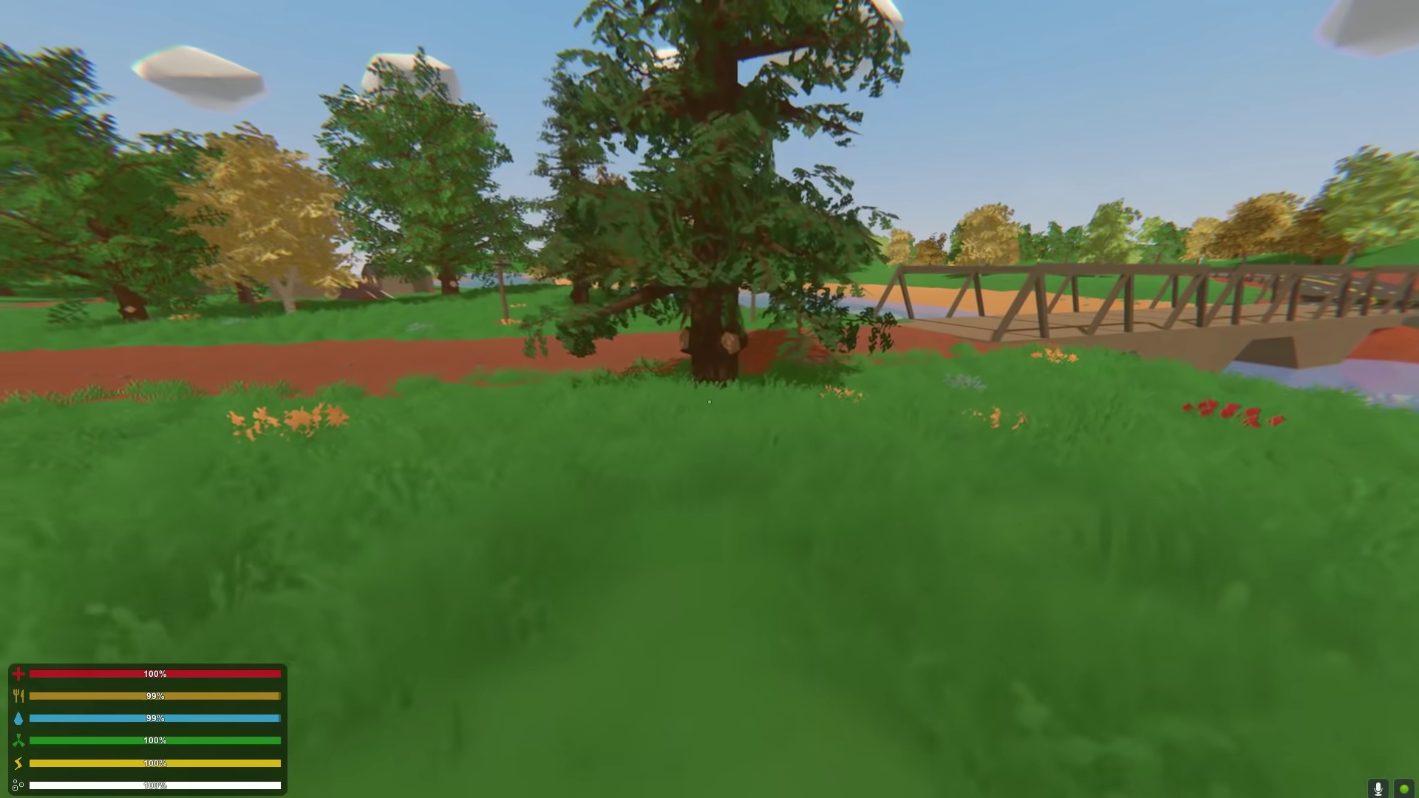
key(w)
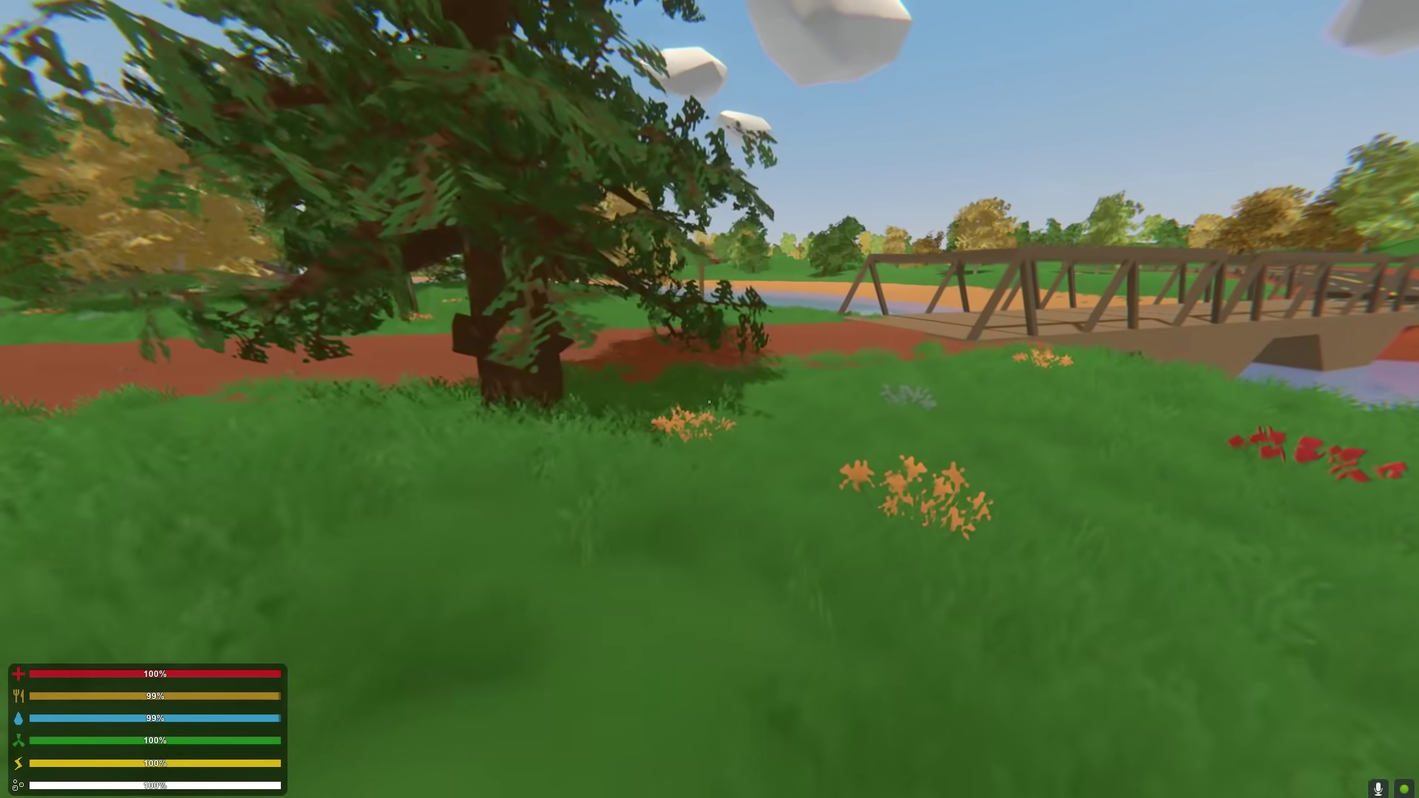
key(shift+w)
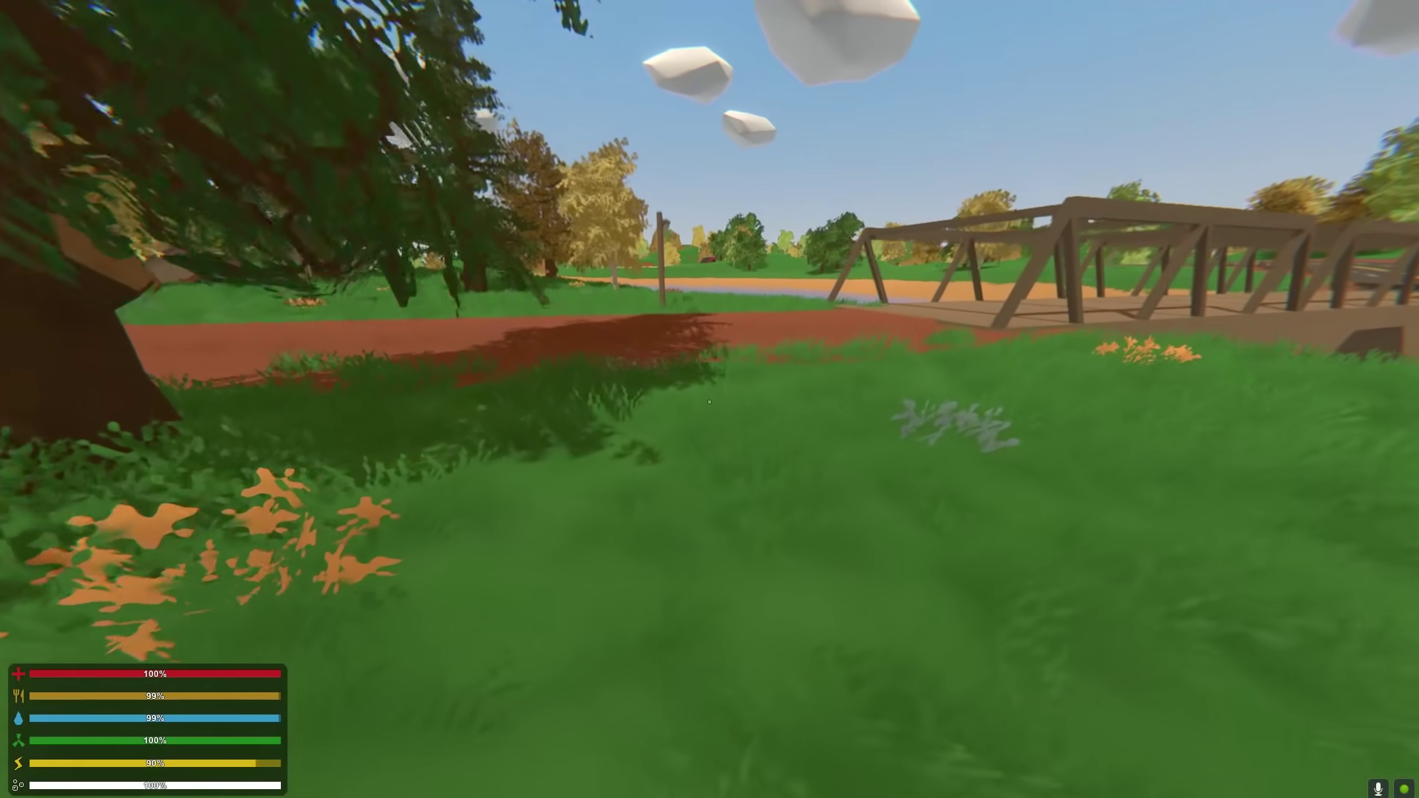
key(w)
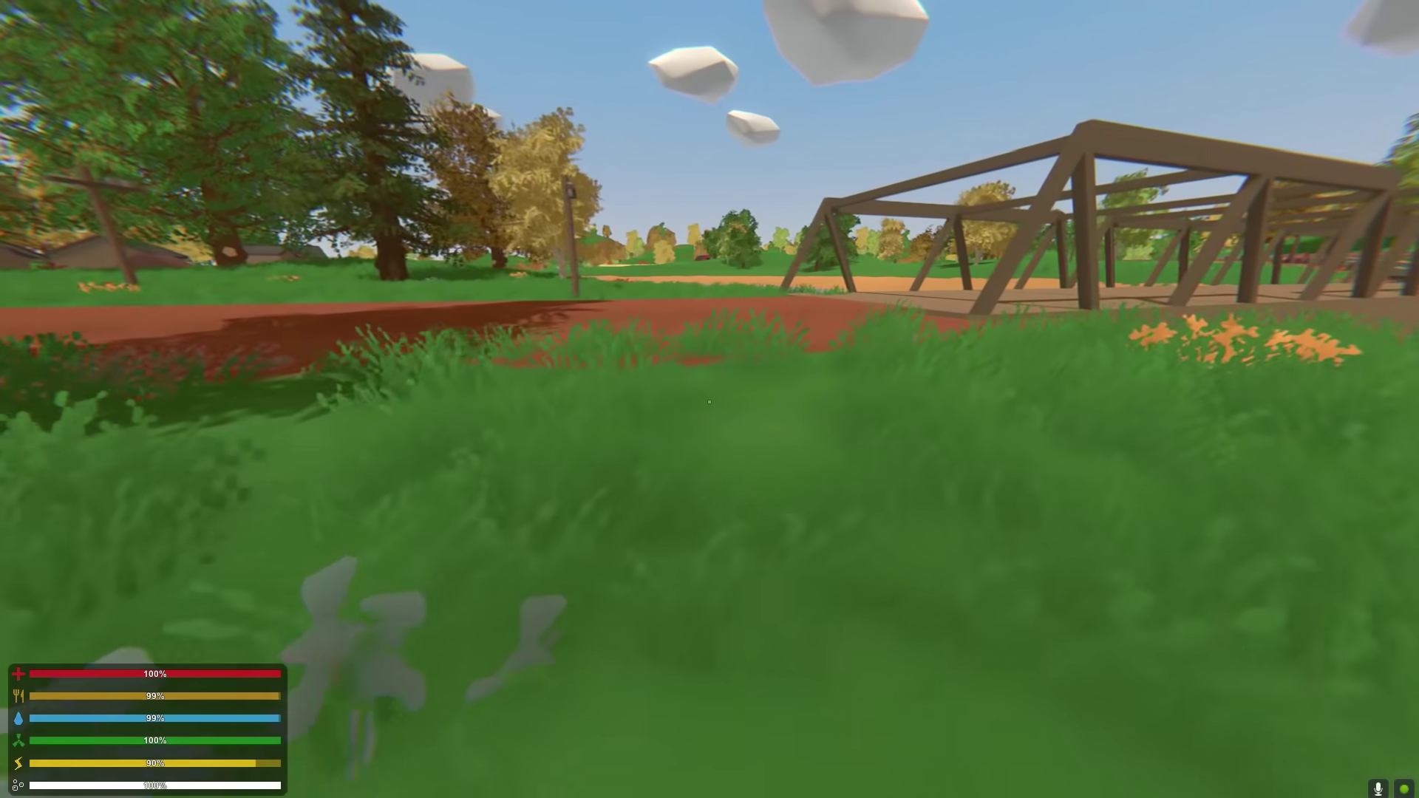
key(w)
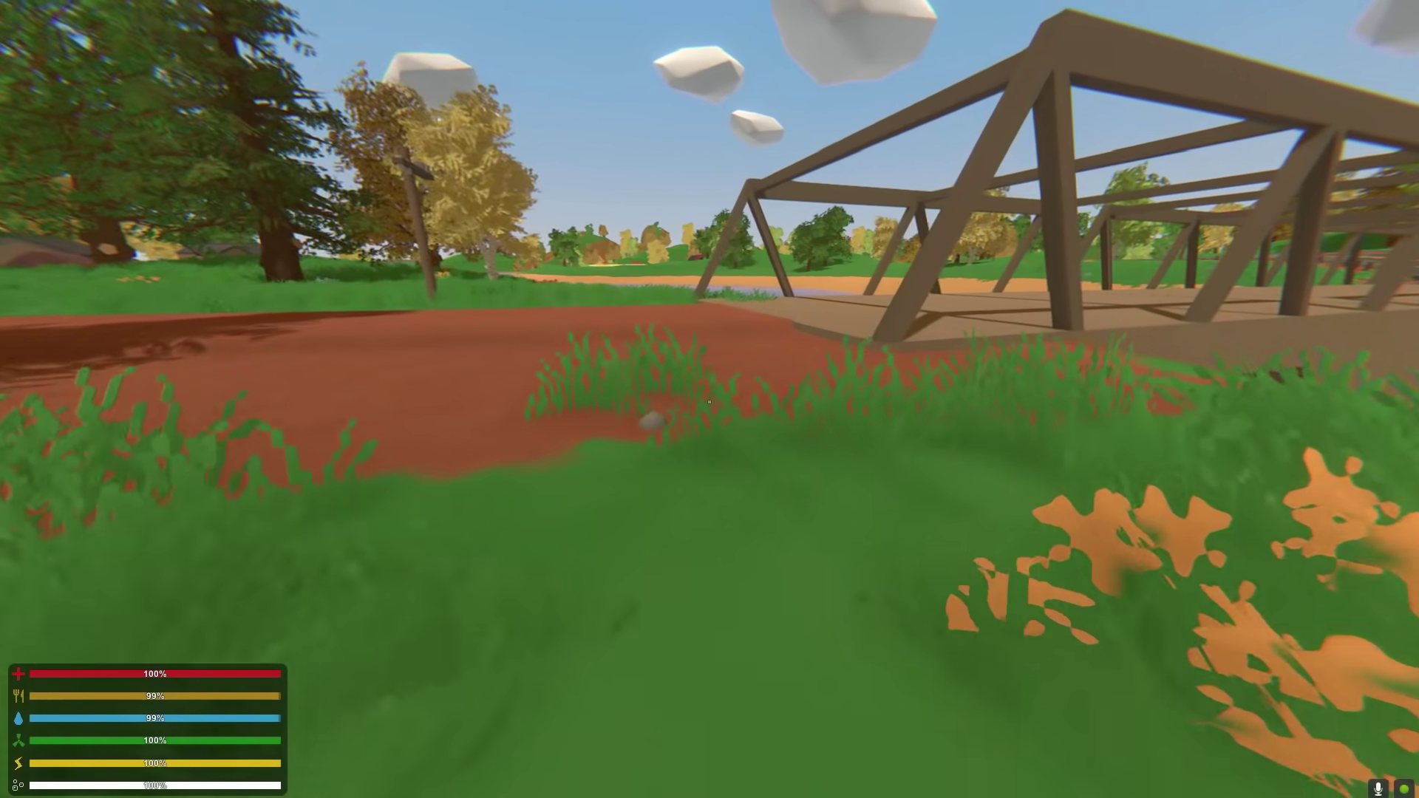
key(shift+w)
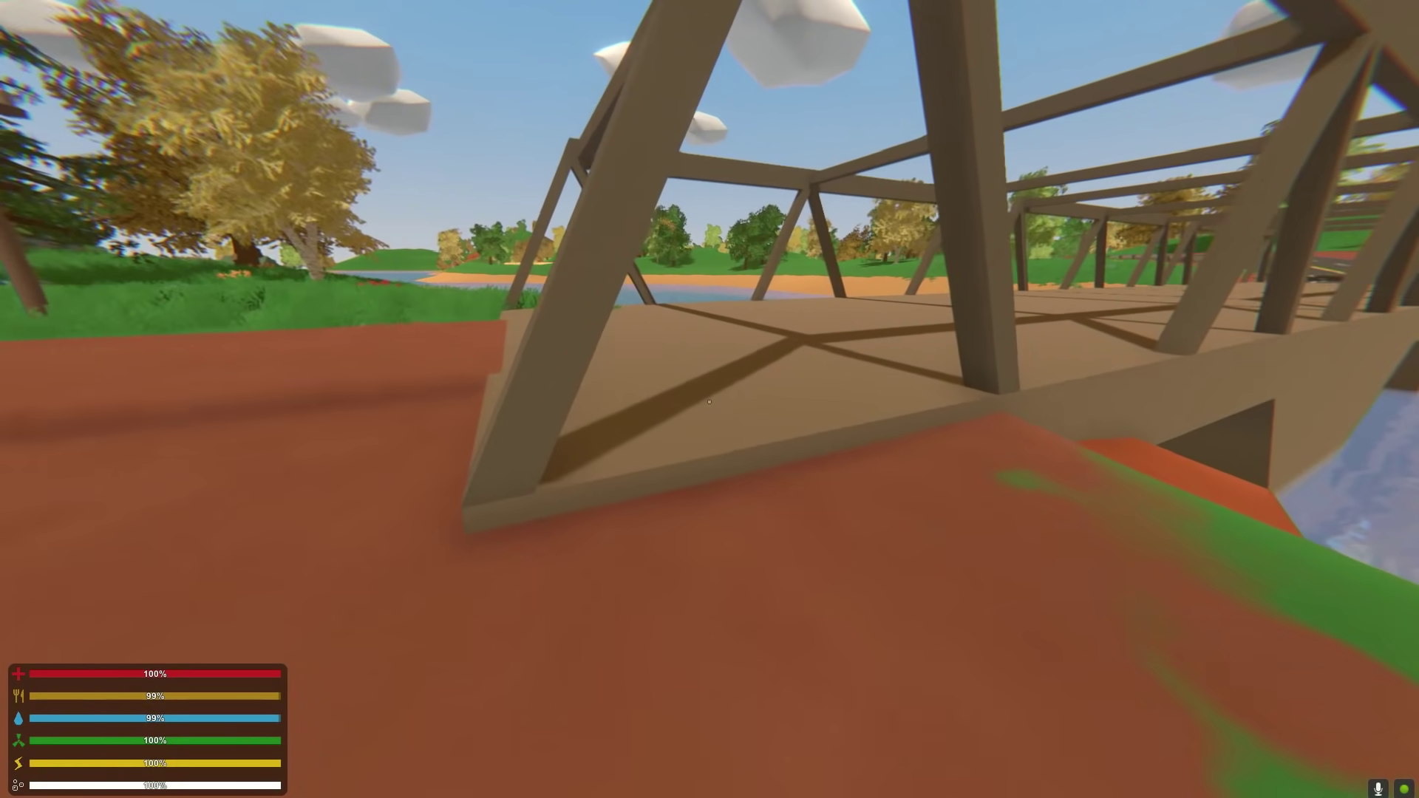
key(w)
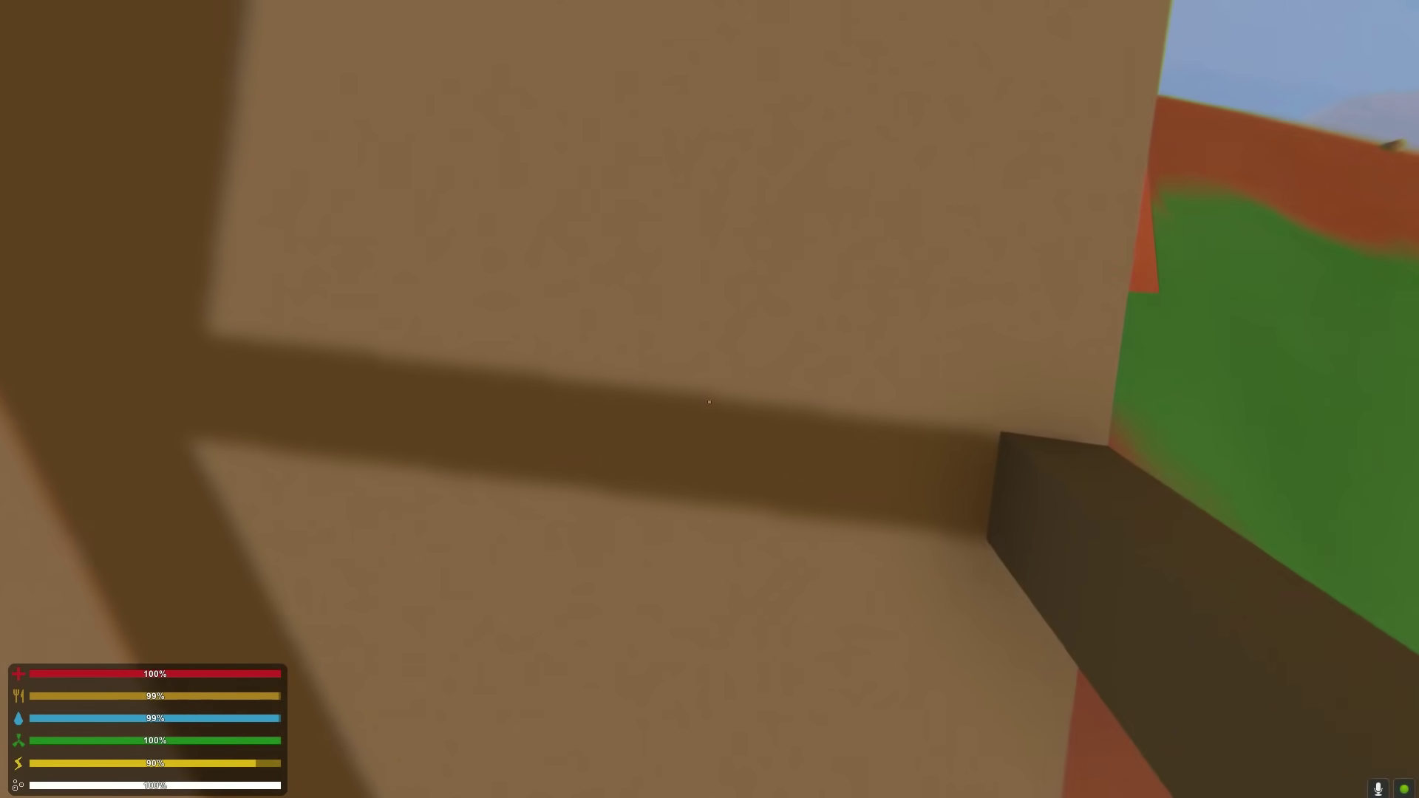
key(w)
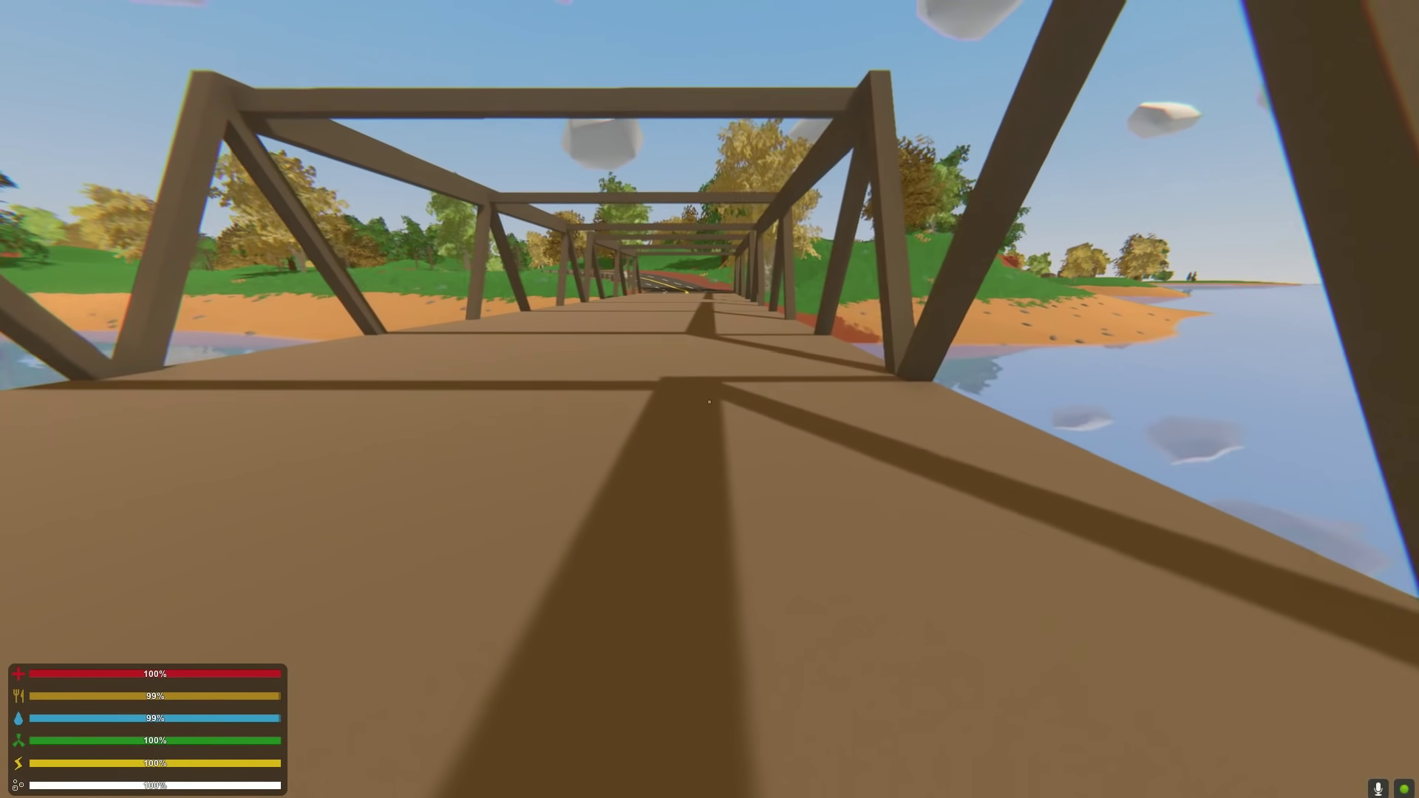
key(shift+w)
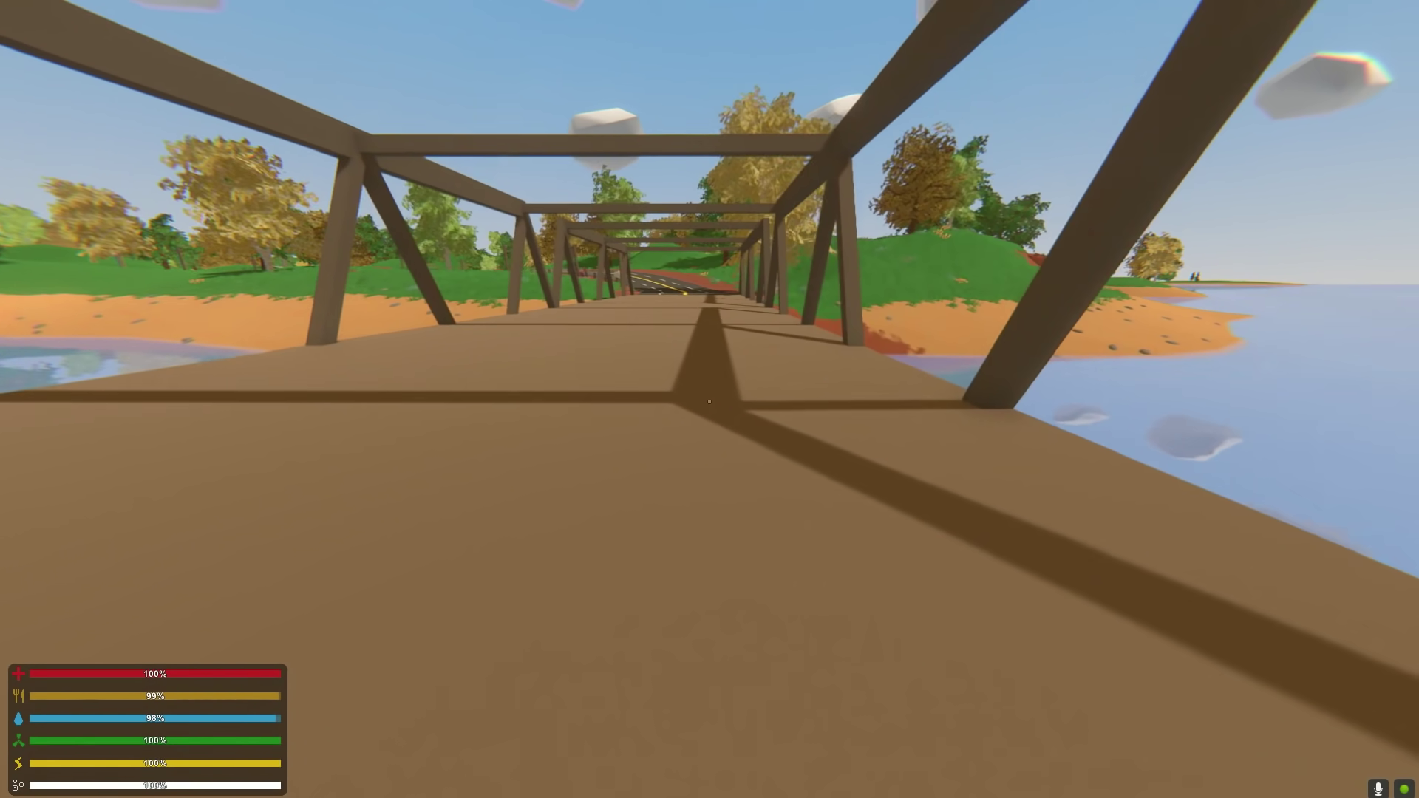
key(w)
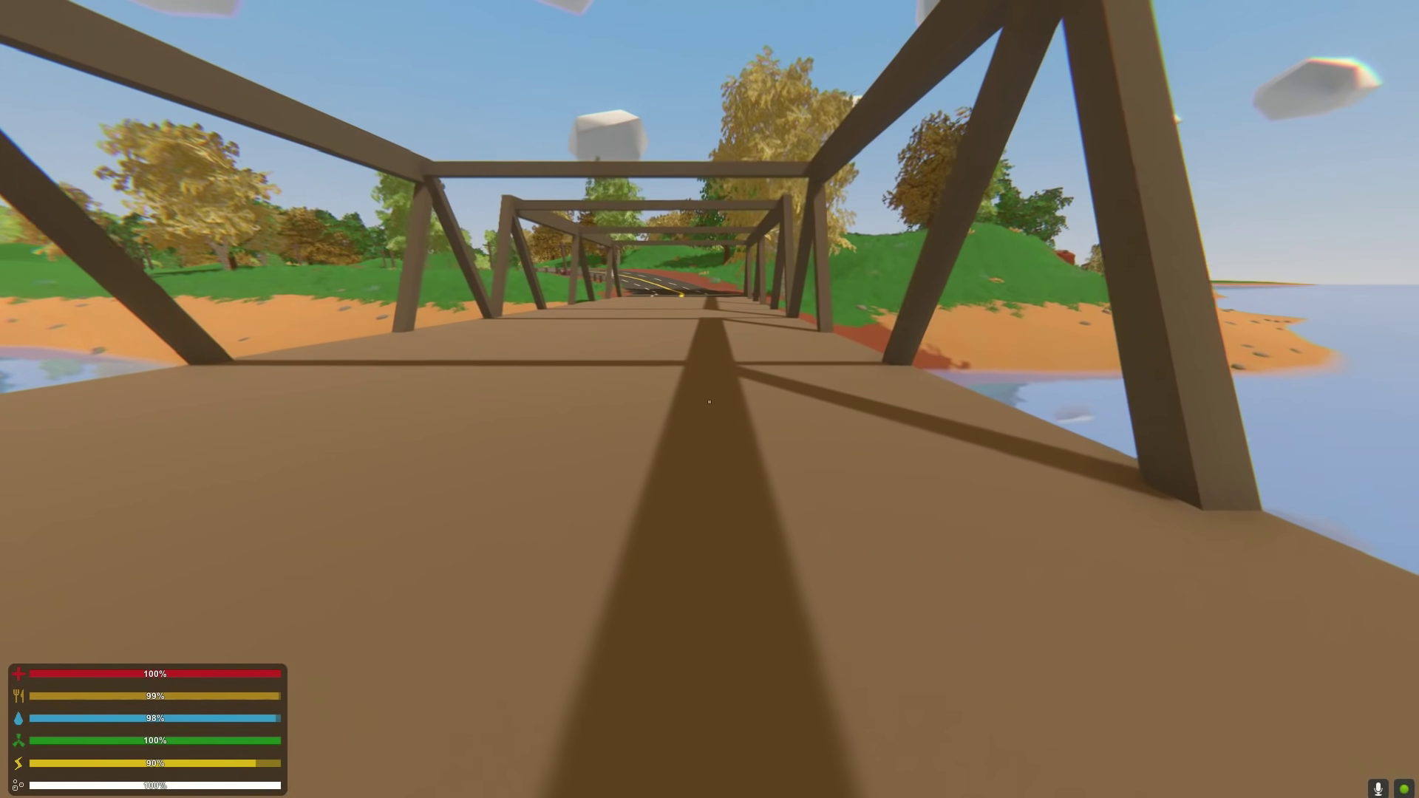
key(w)
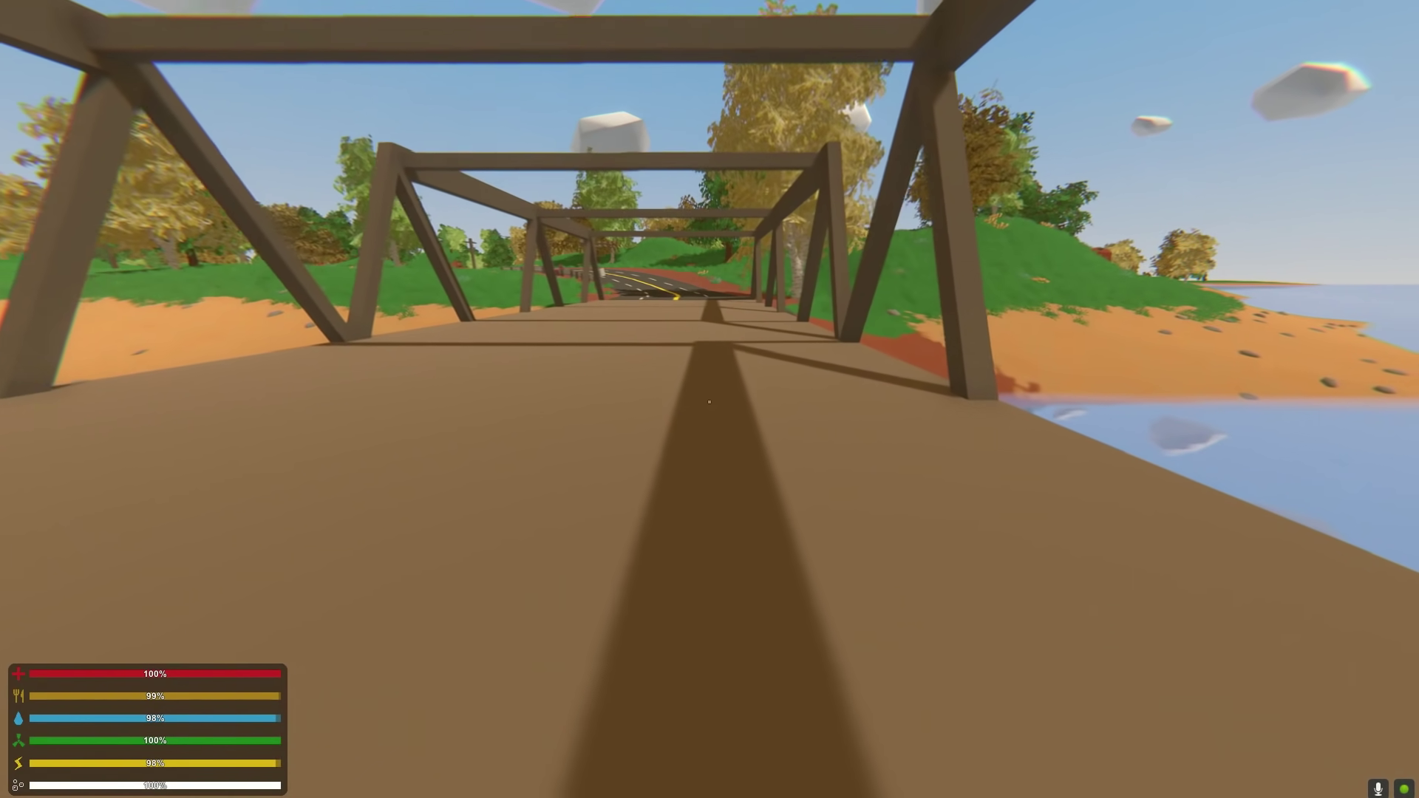
key(shift+w)
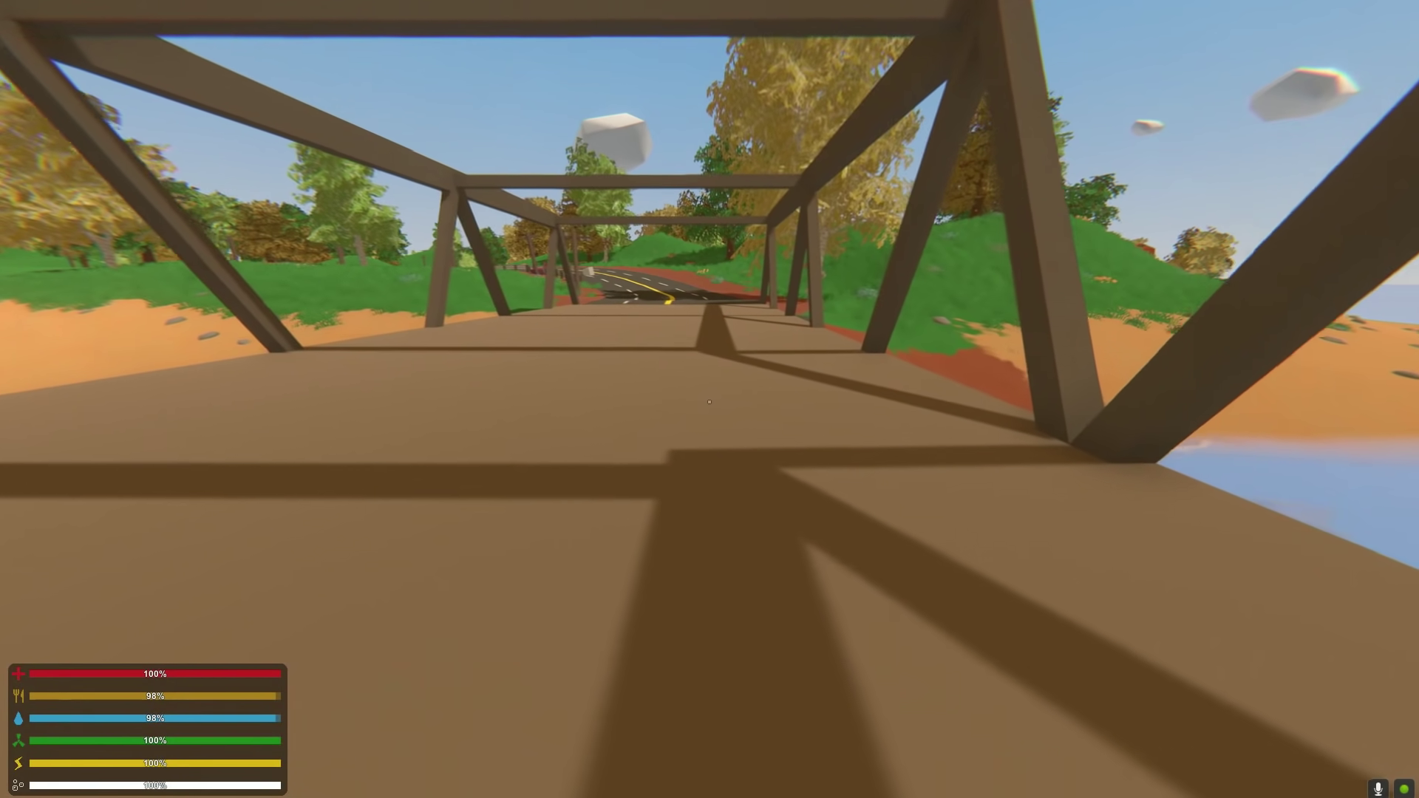
key(w)
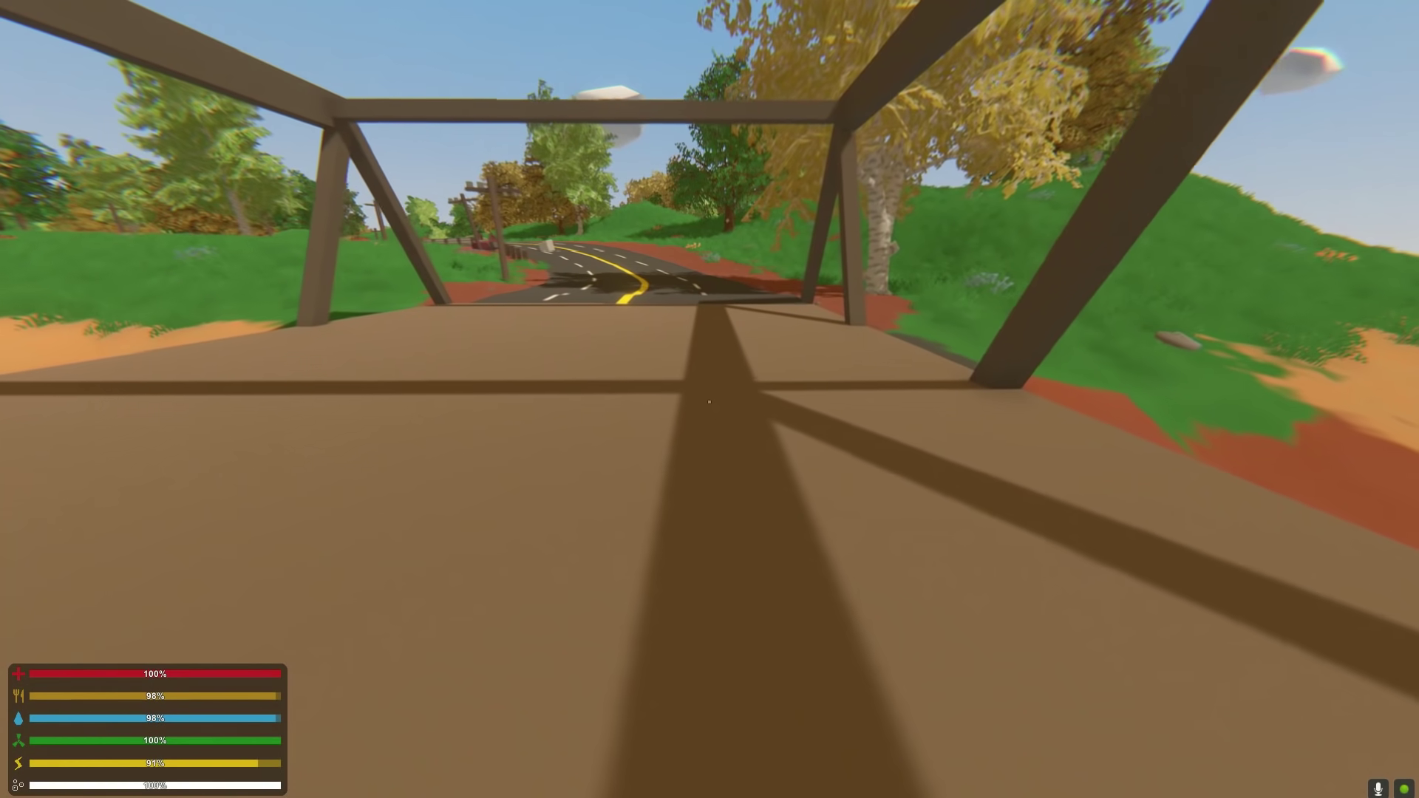
key(w)
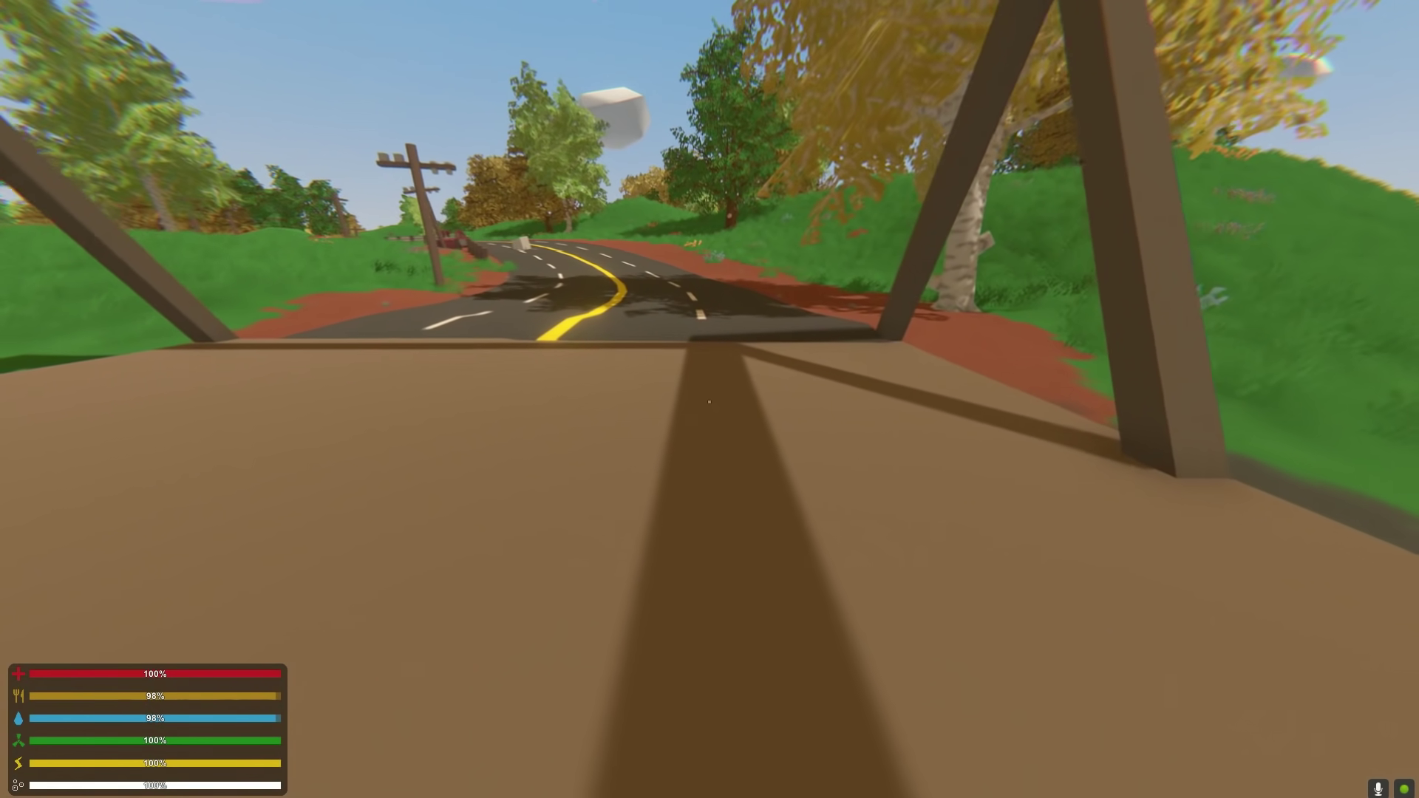
key(w)
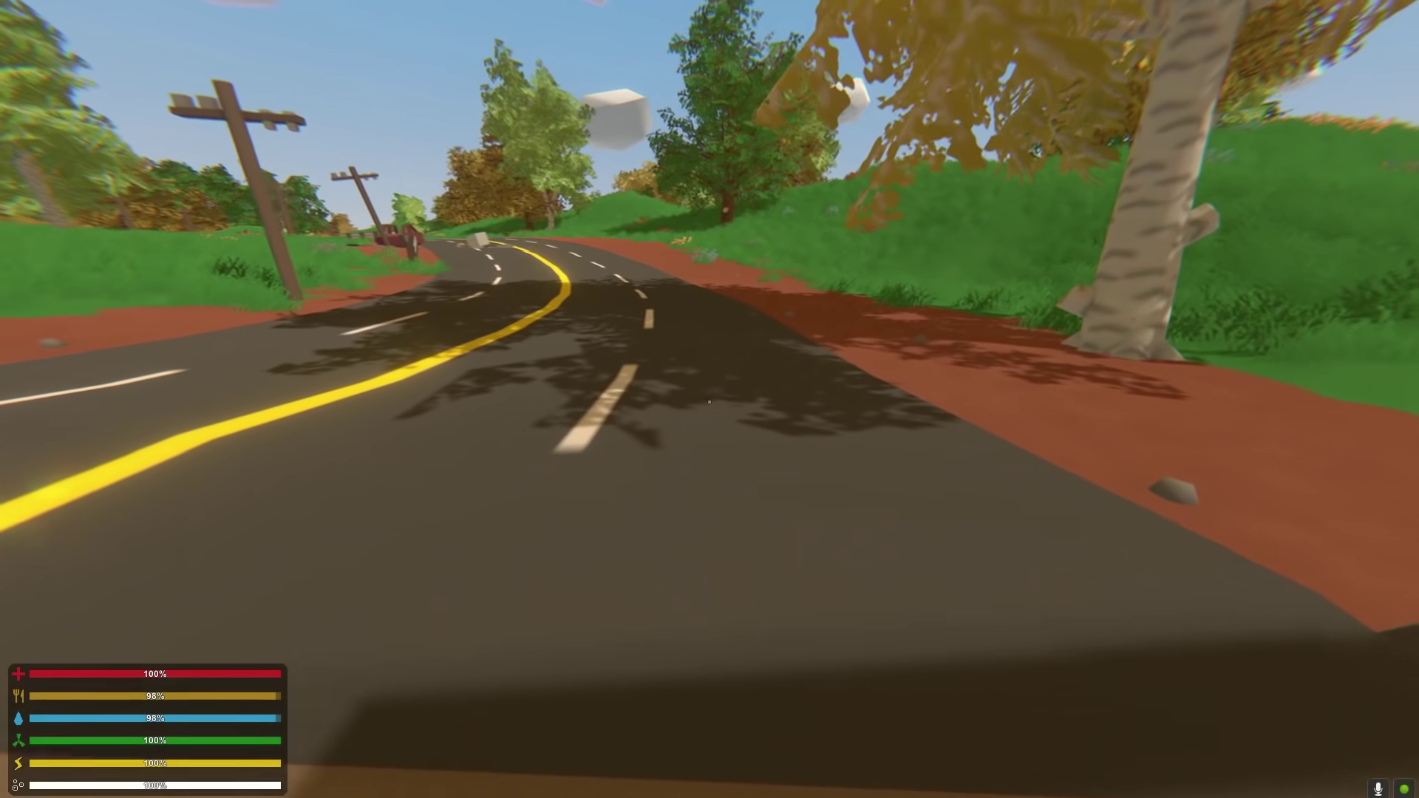
key(w)
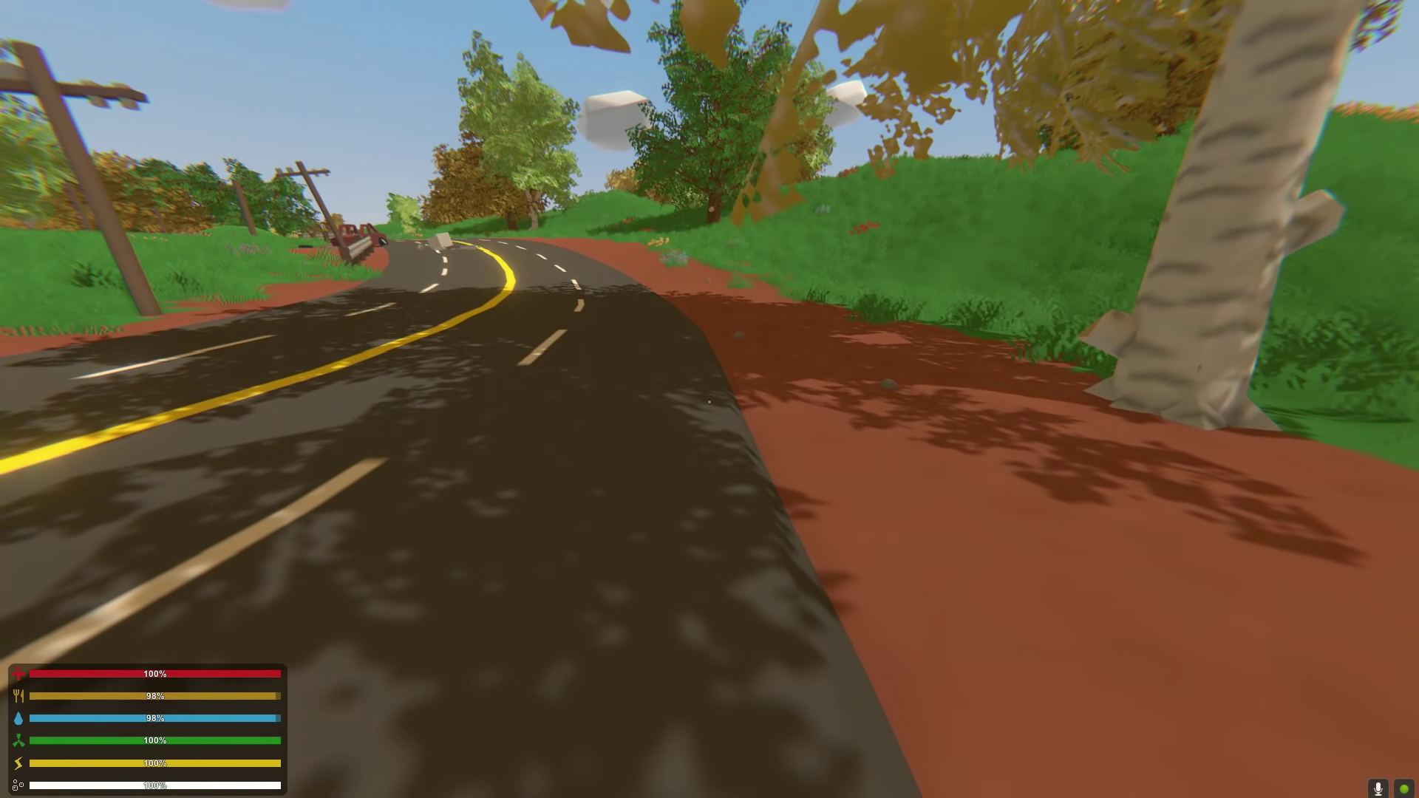
key(w)
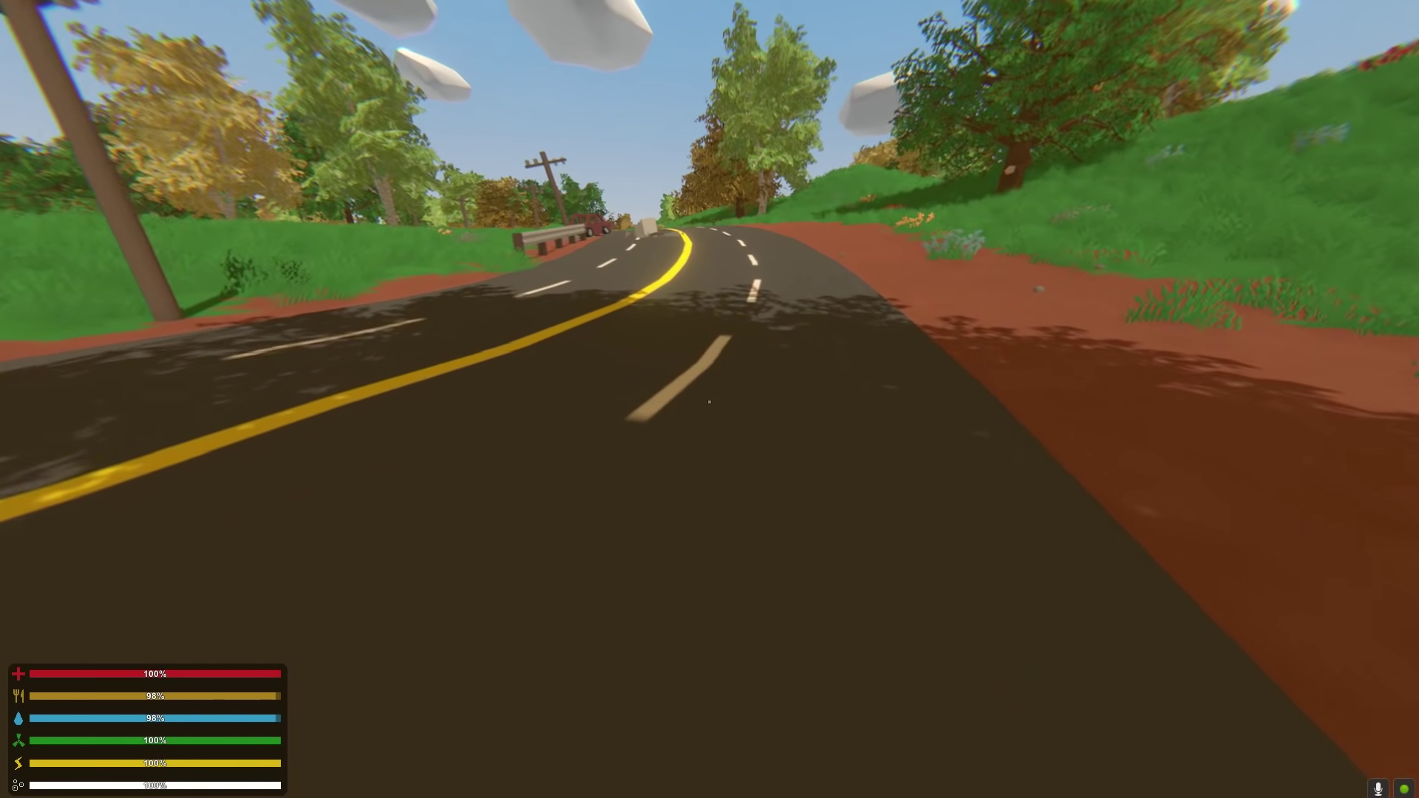
key(w)
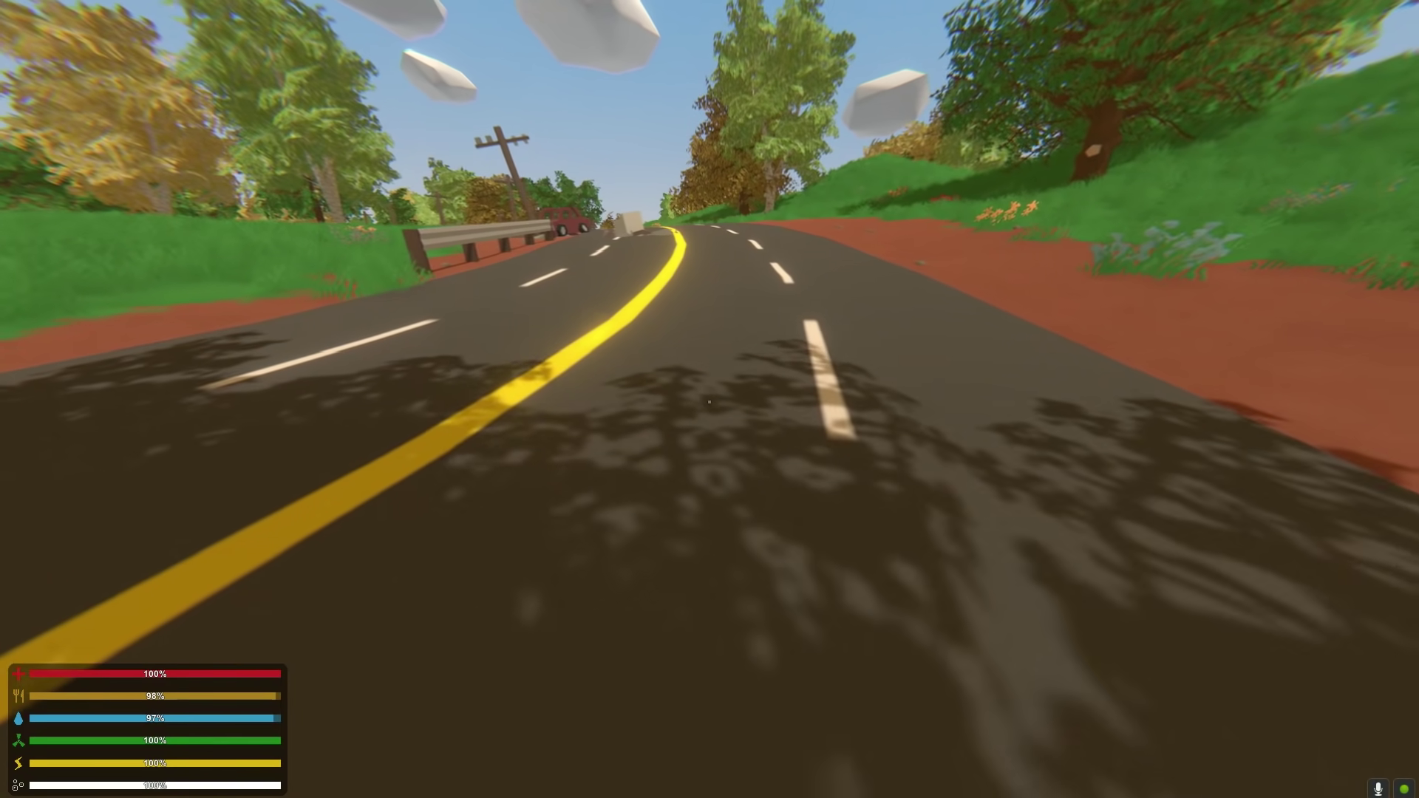
key(w)
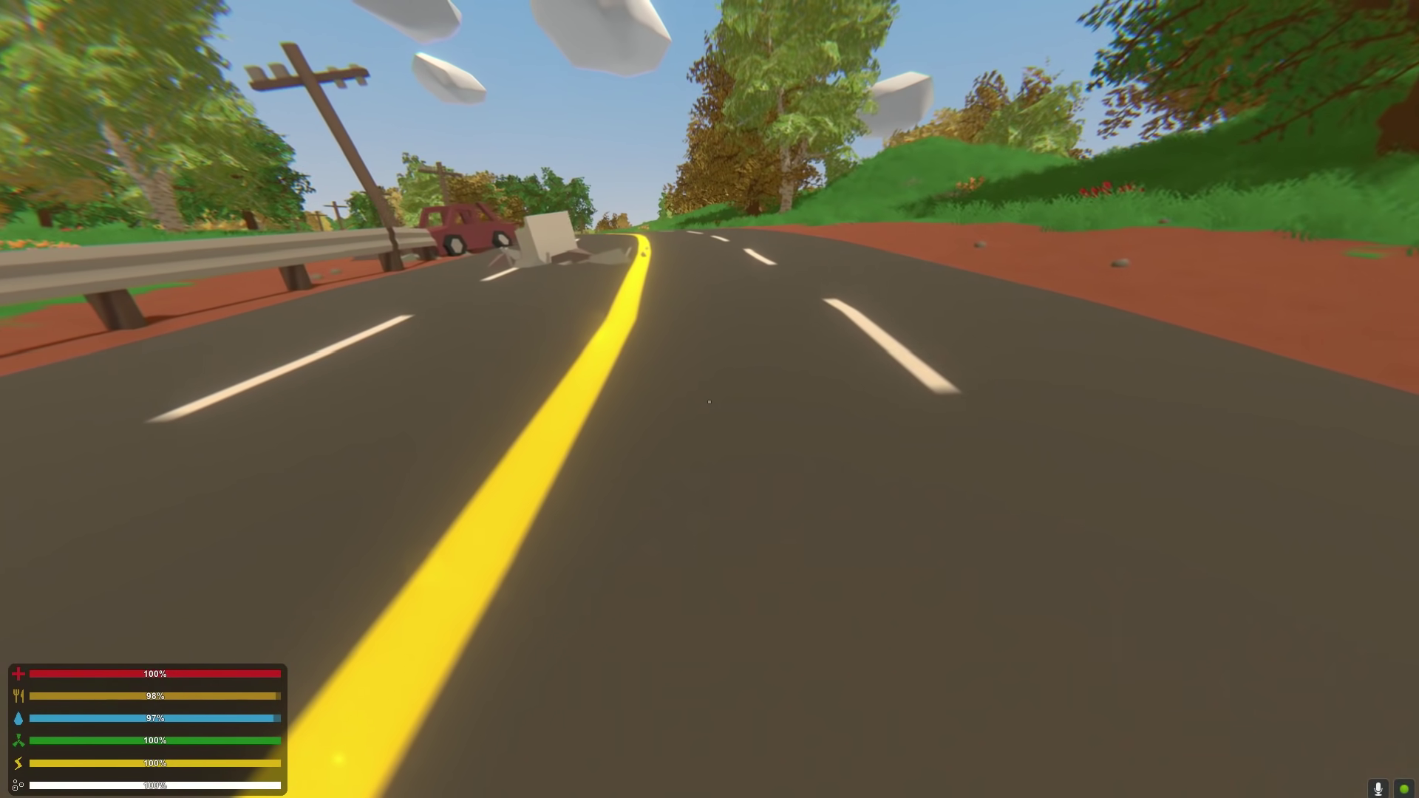
key(w)
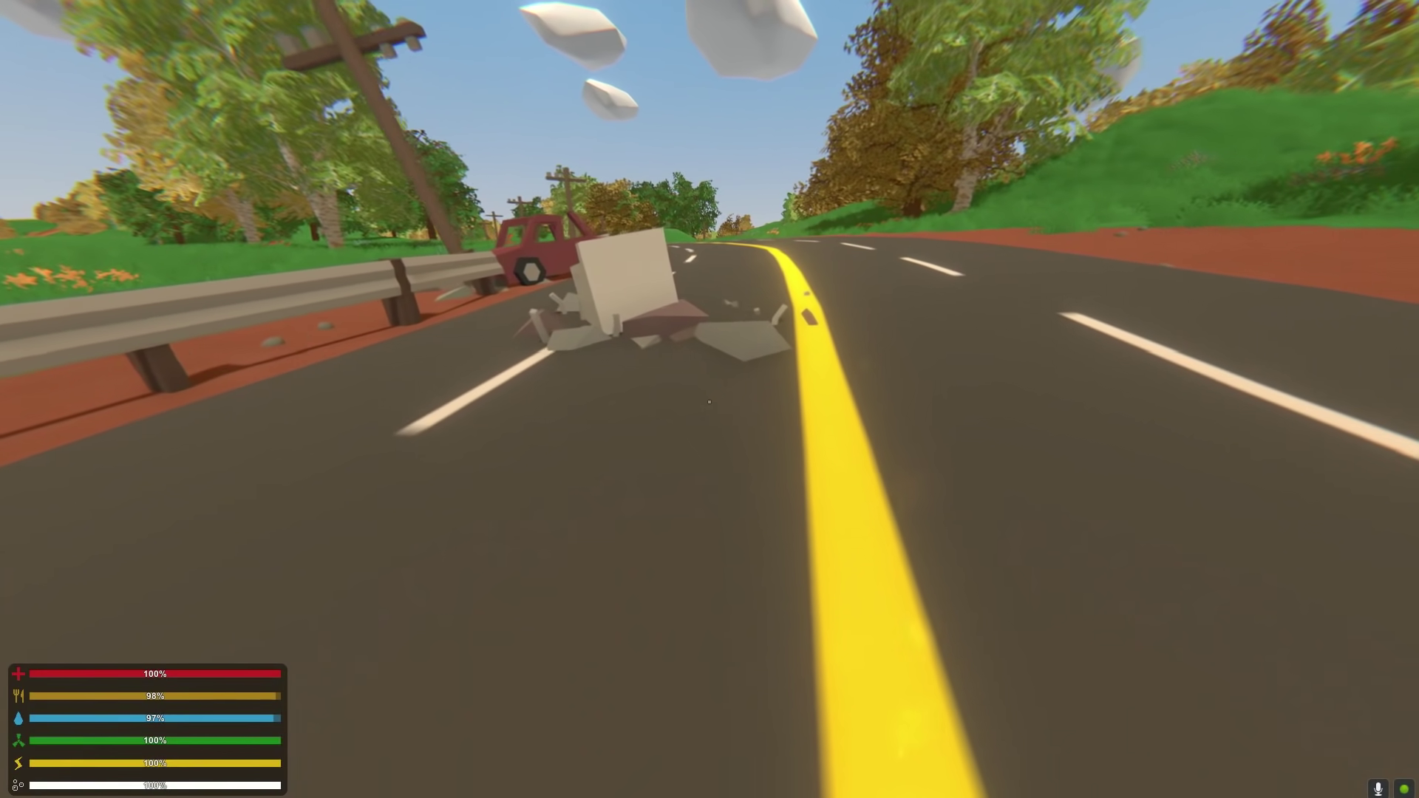
key(shift+w)
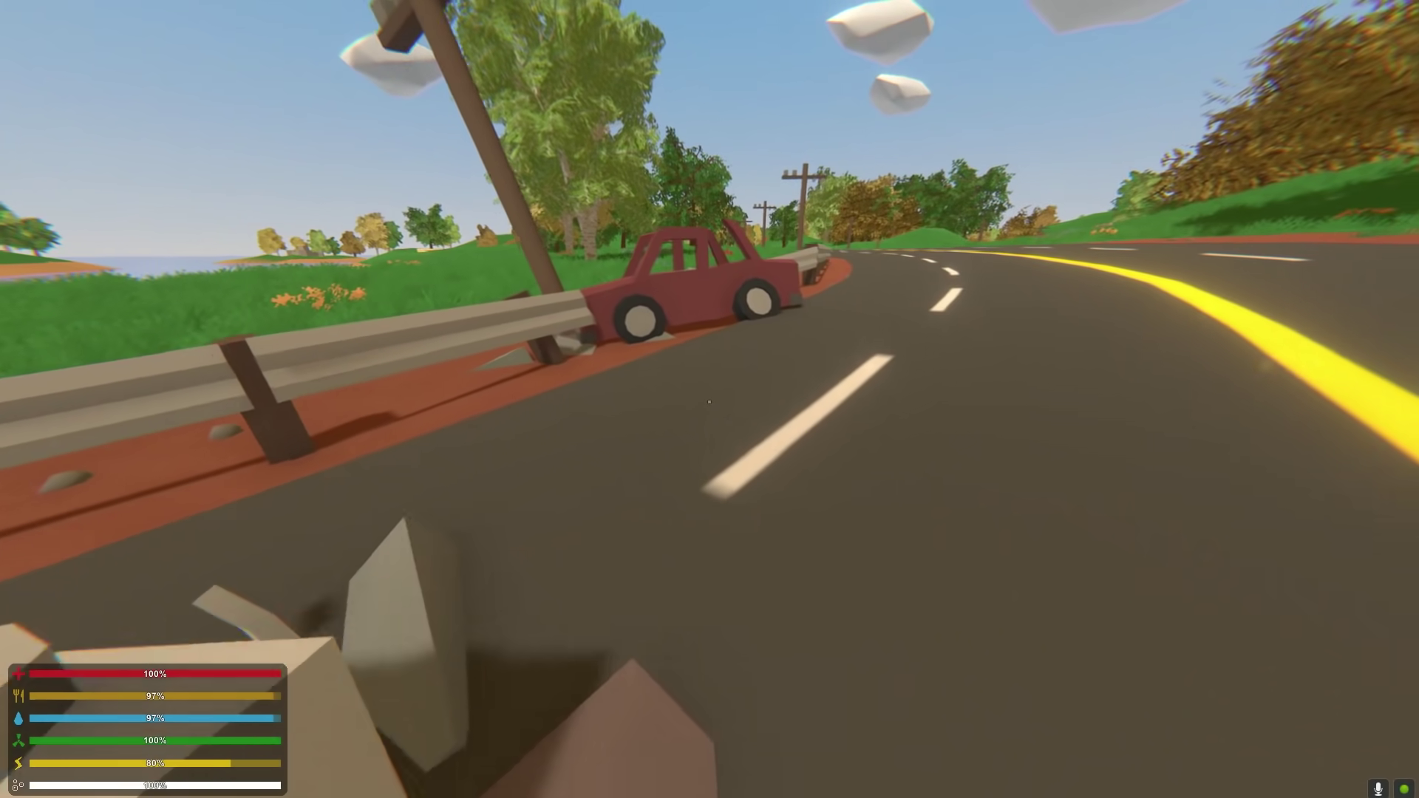
key(w)
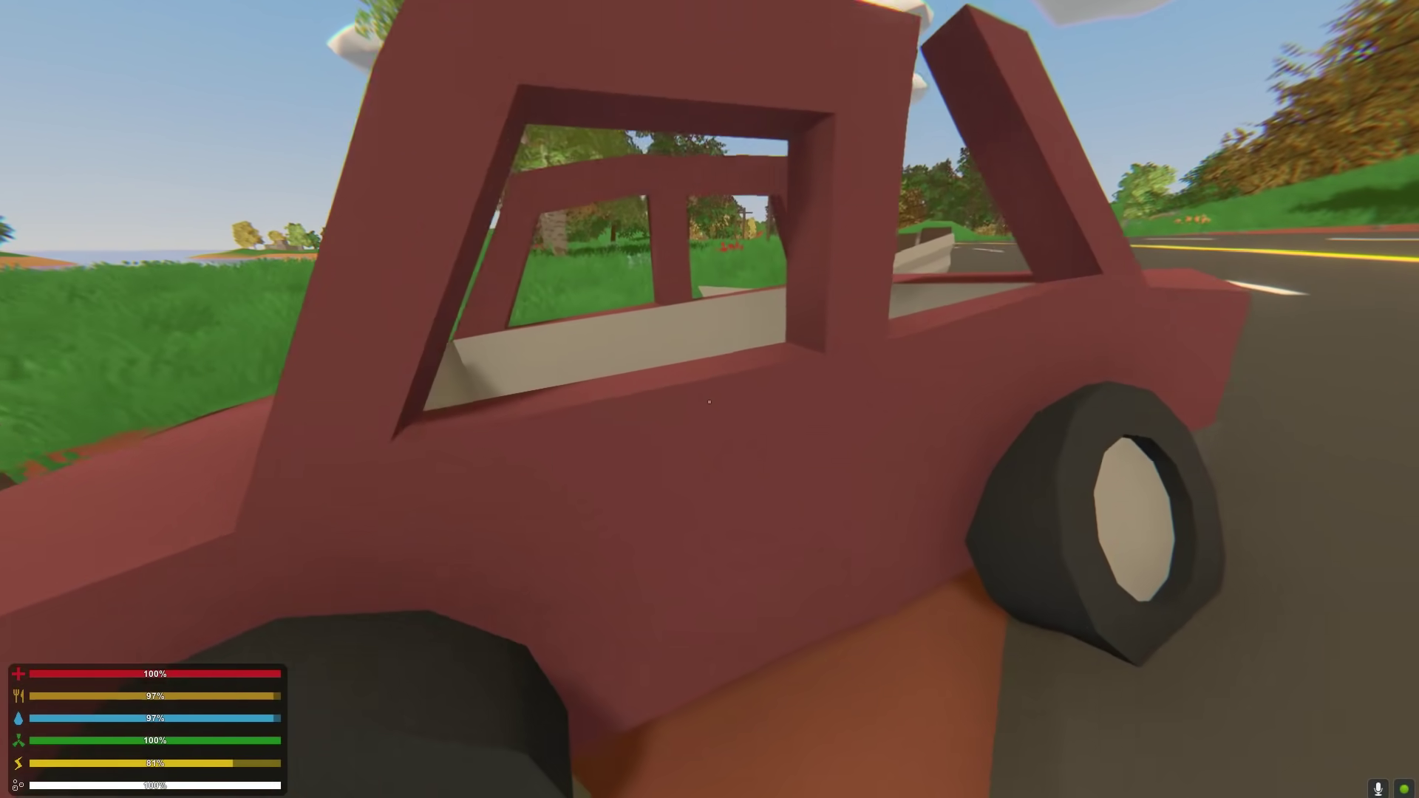
key(w)
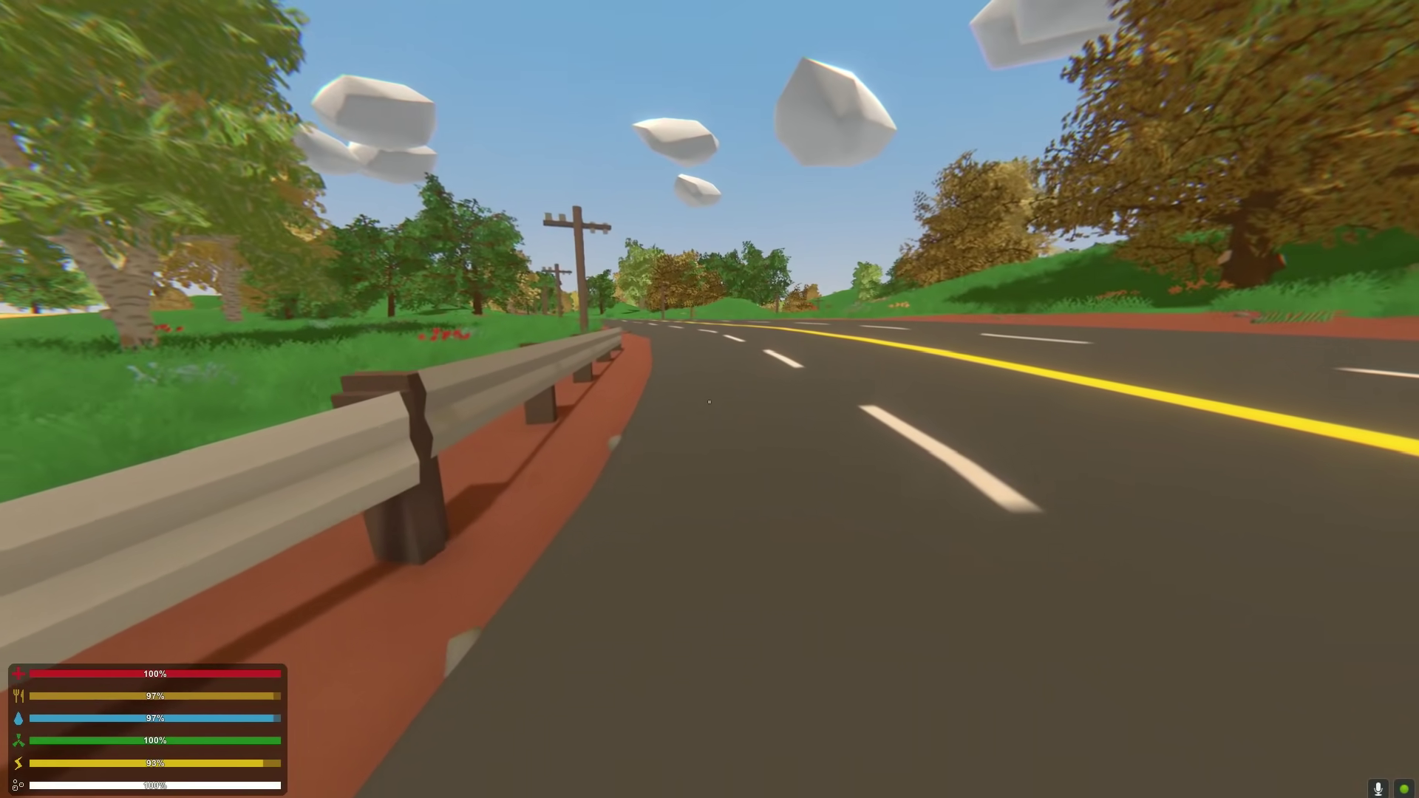
key(w)
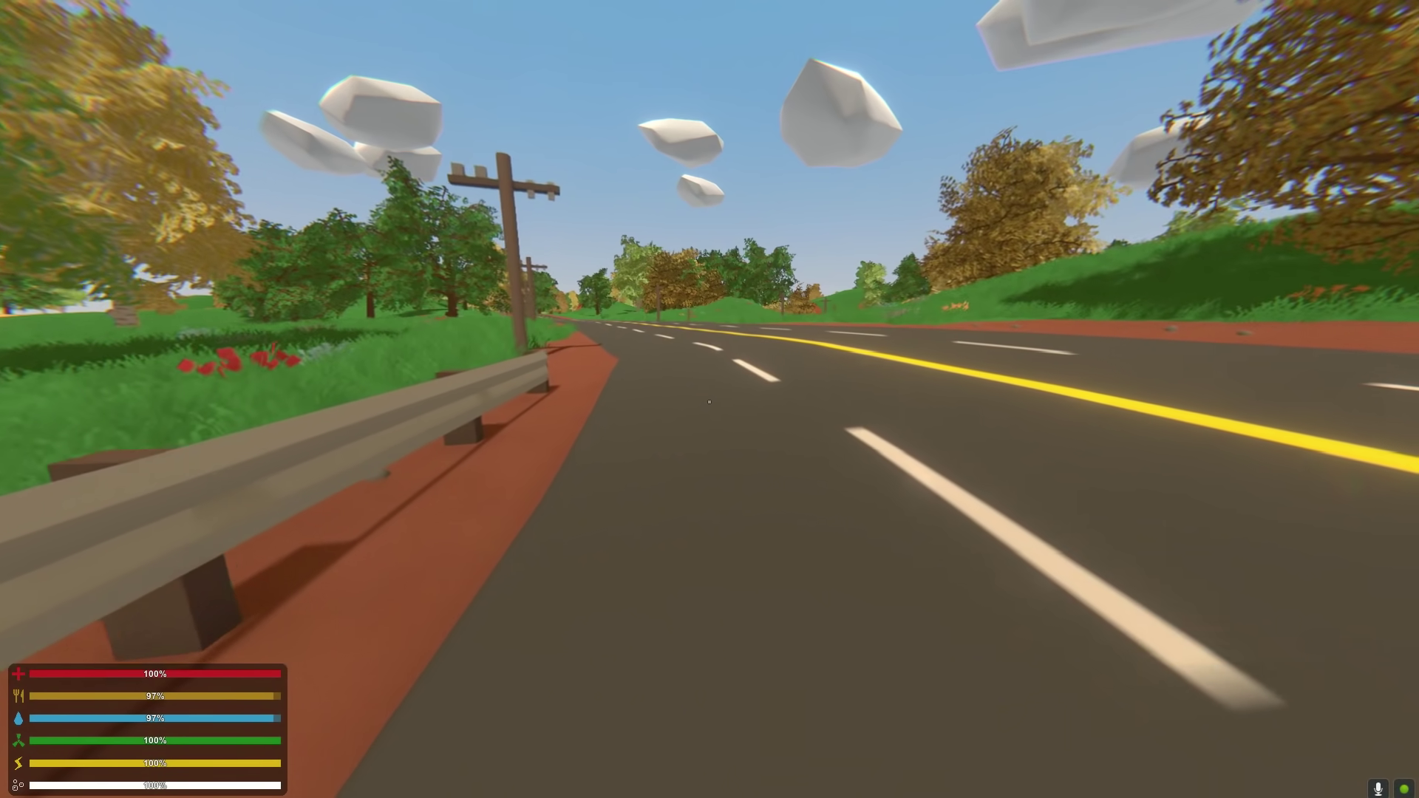
key(w)
key(w)
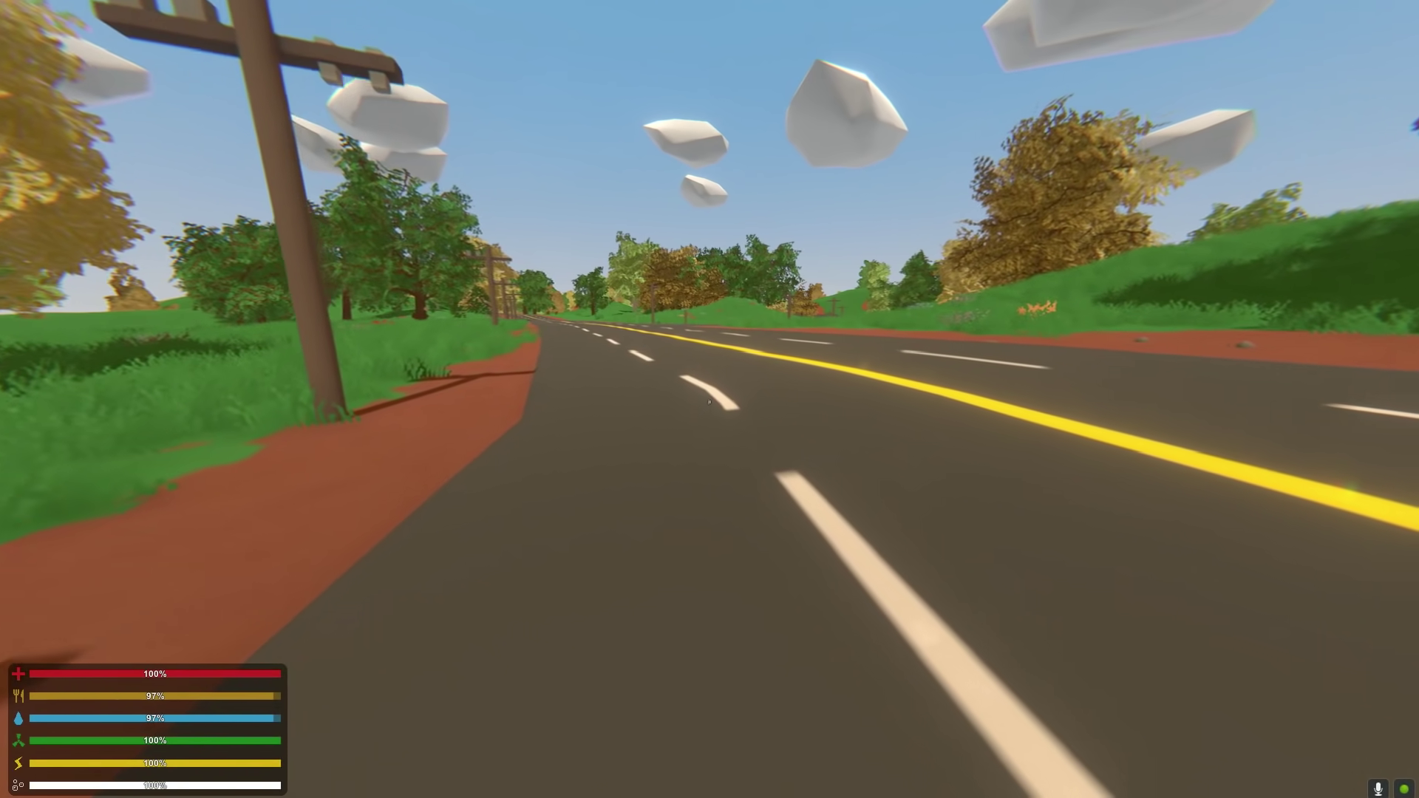
key(w)
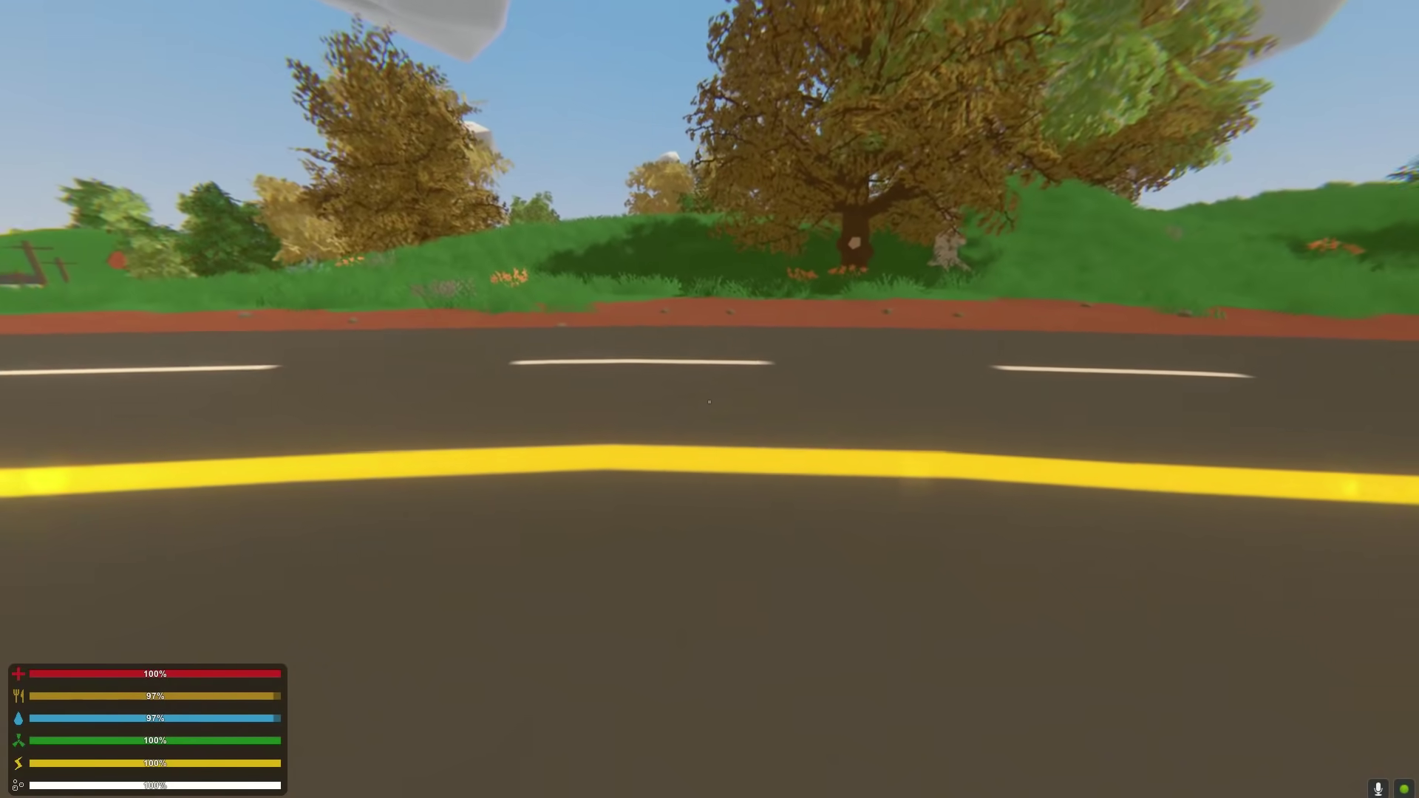
key(w)
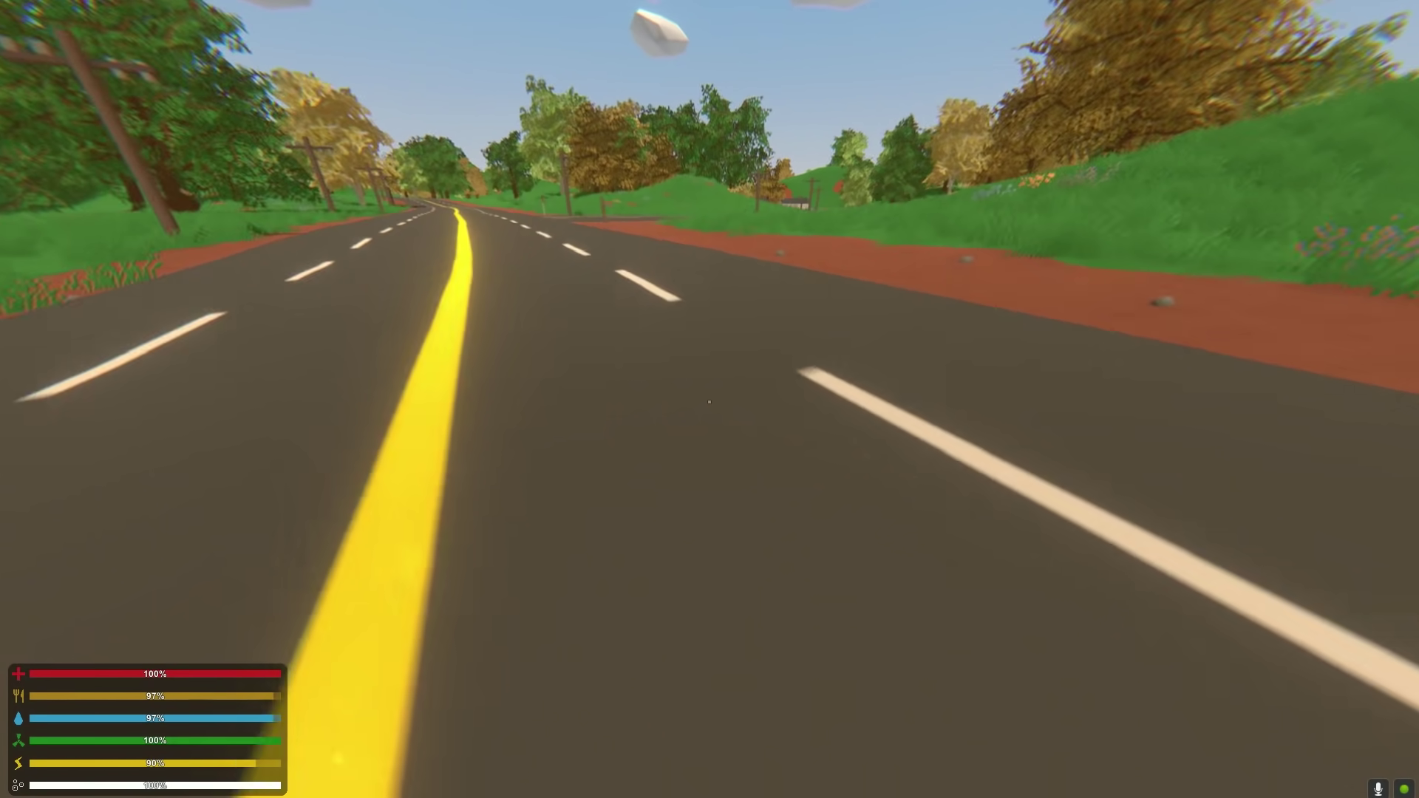